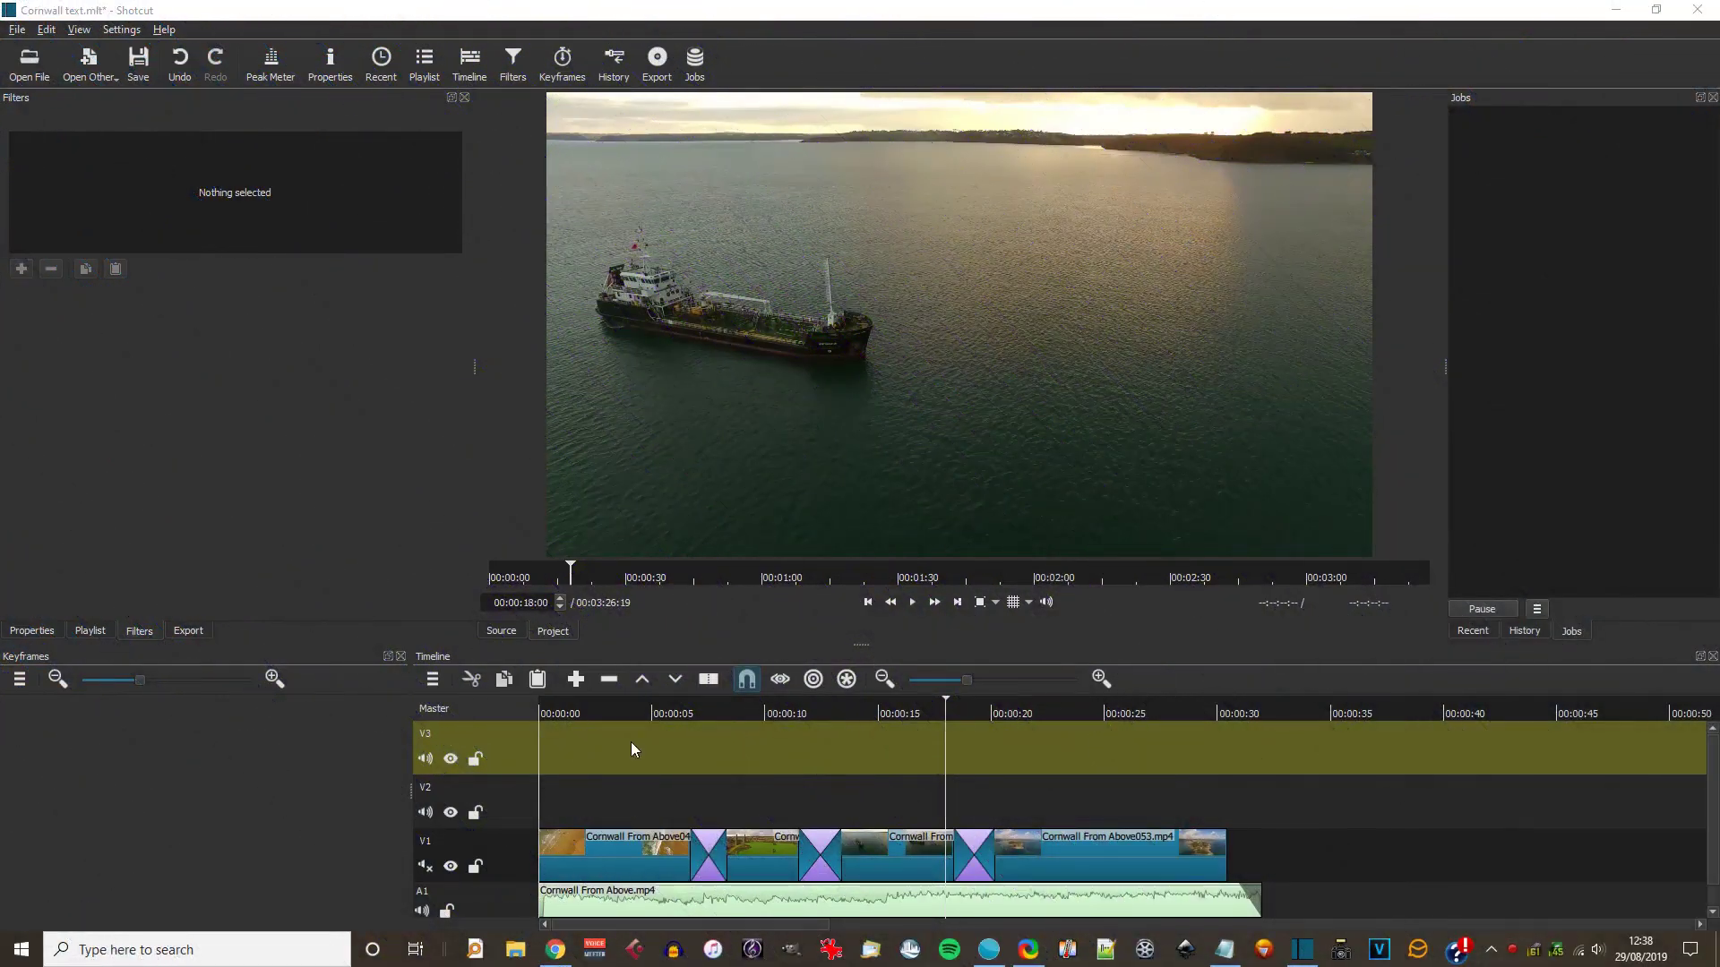
- Move the playhead to about 3 seconds and view Shotcut's version under Help > About
{"action": "left_click", "coordinate": [627, 708]}
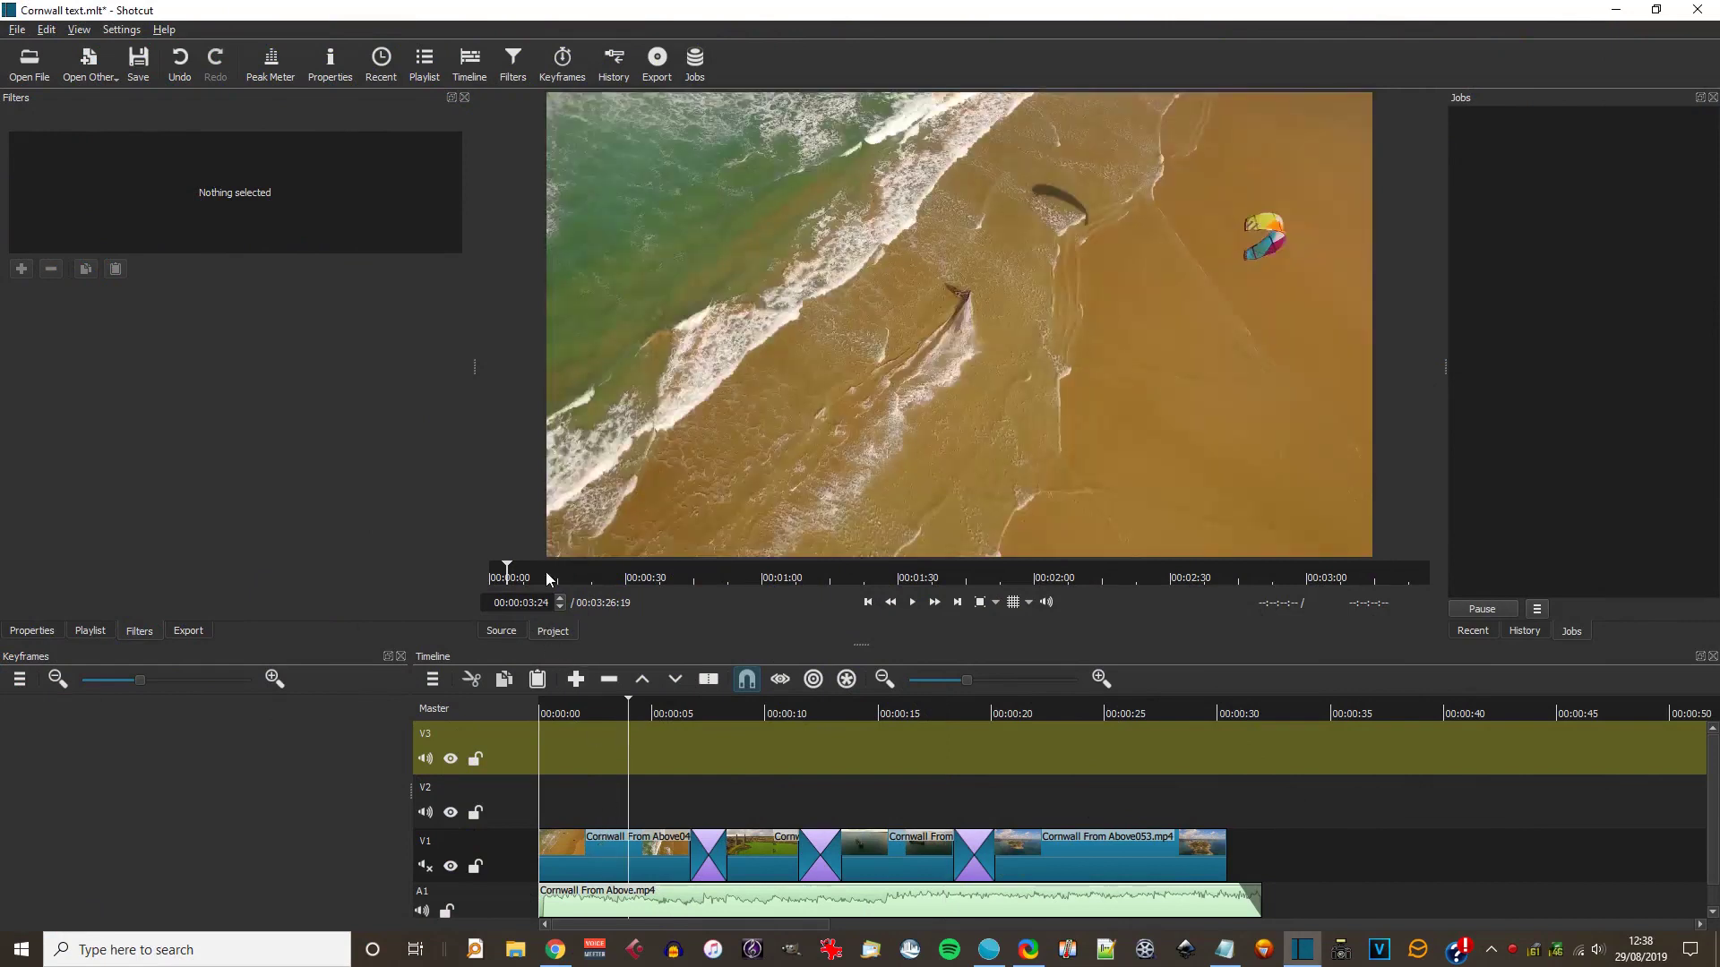
{"action": "left_click", "coordinate": [162, 30]}
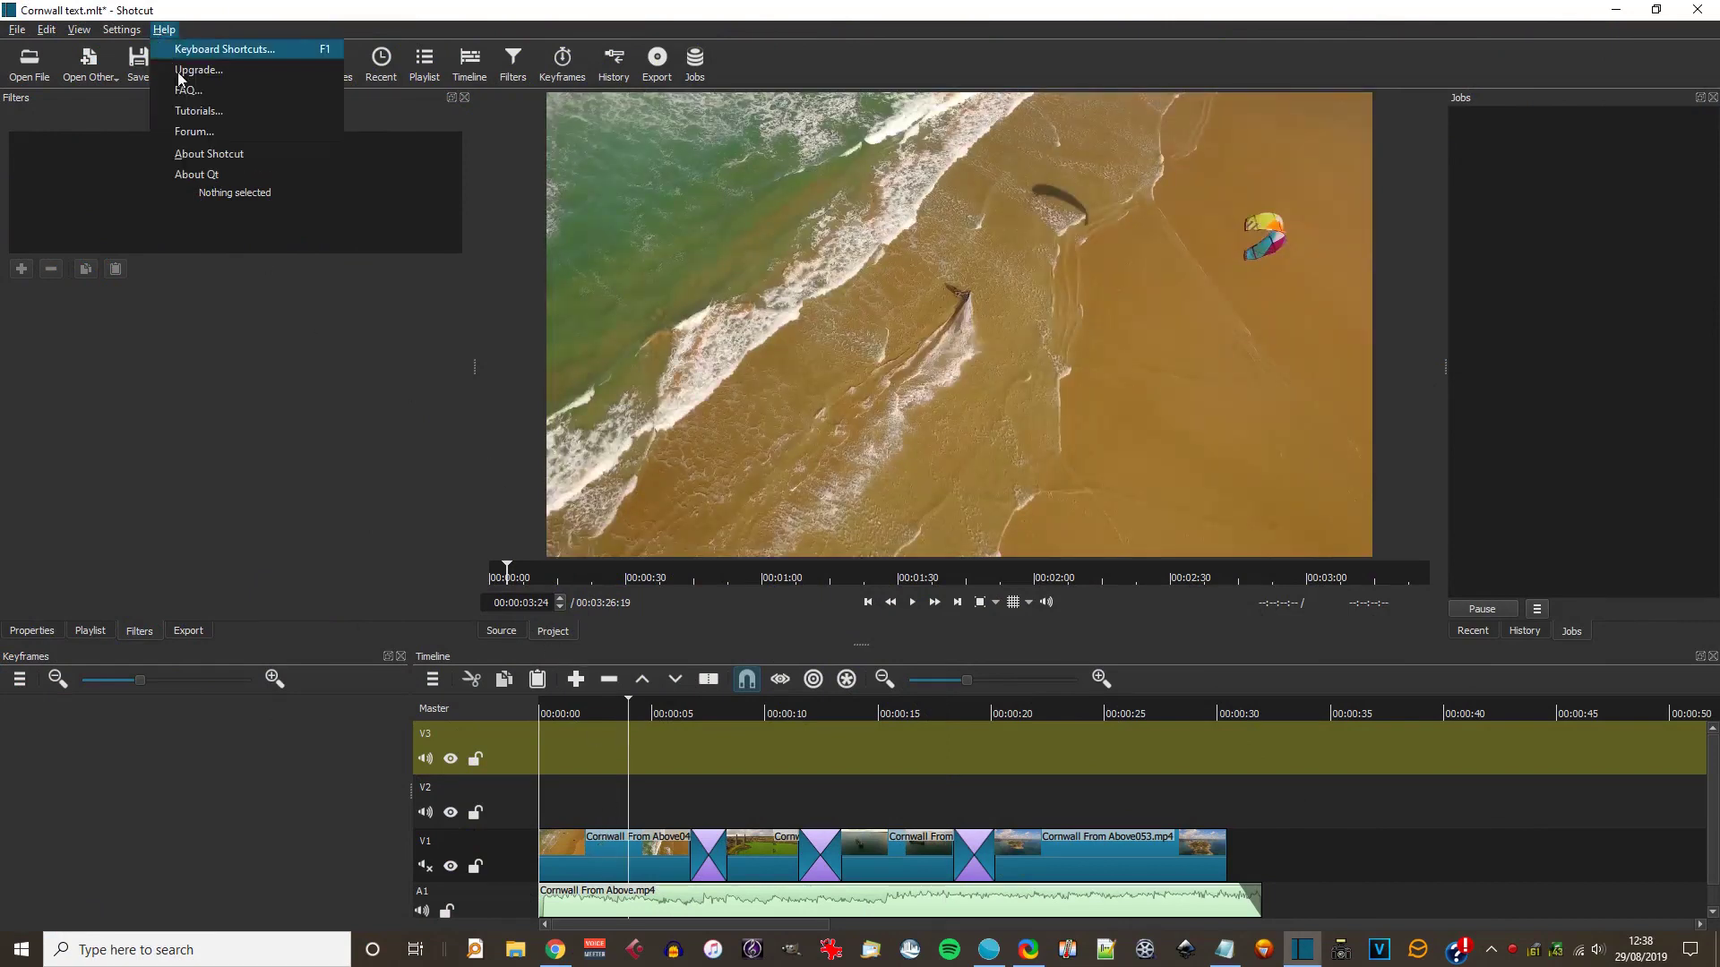
{"action": "left_click", "coordinate": [215, 154]}
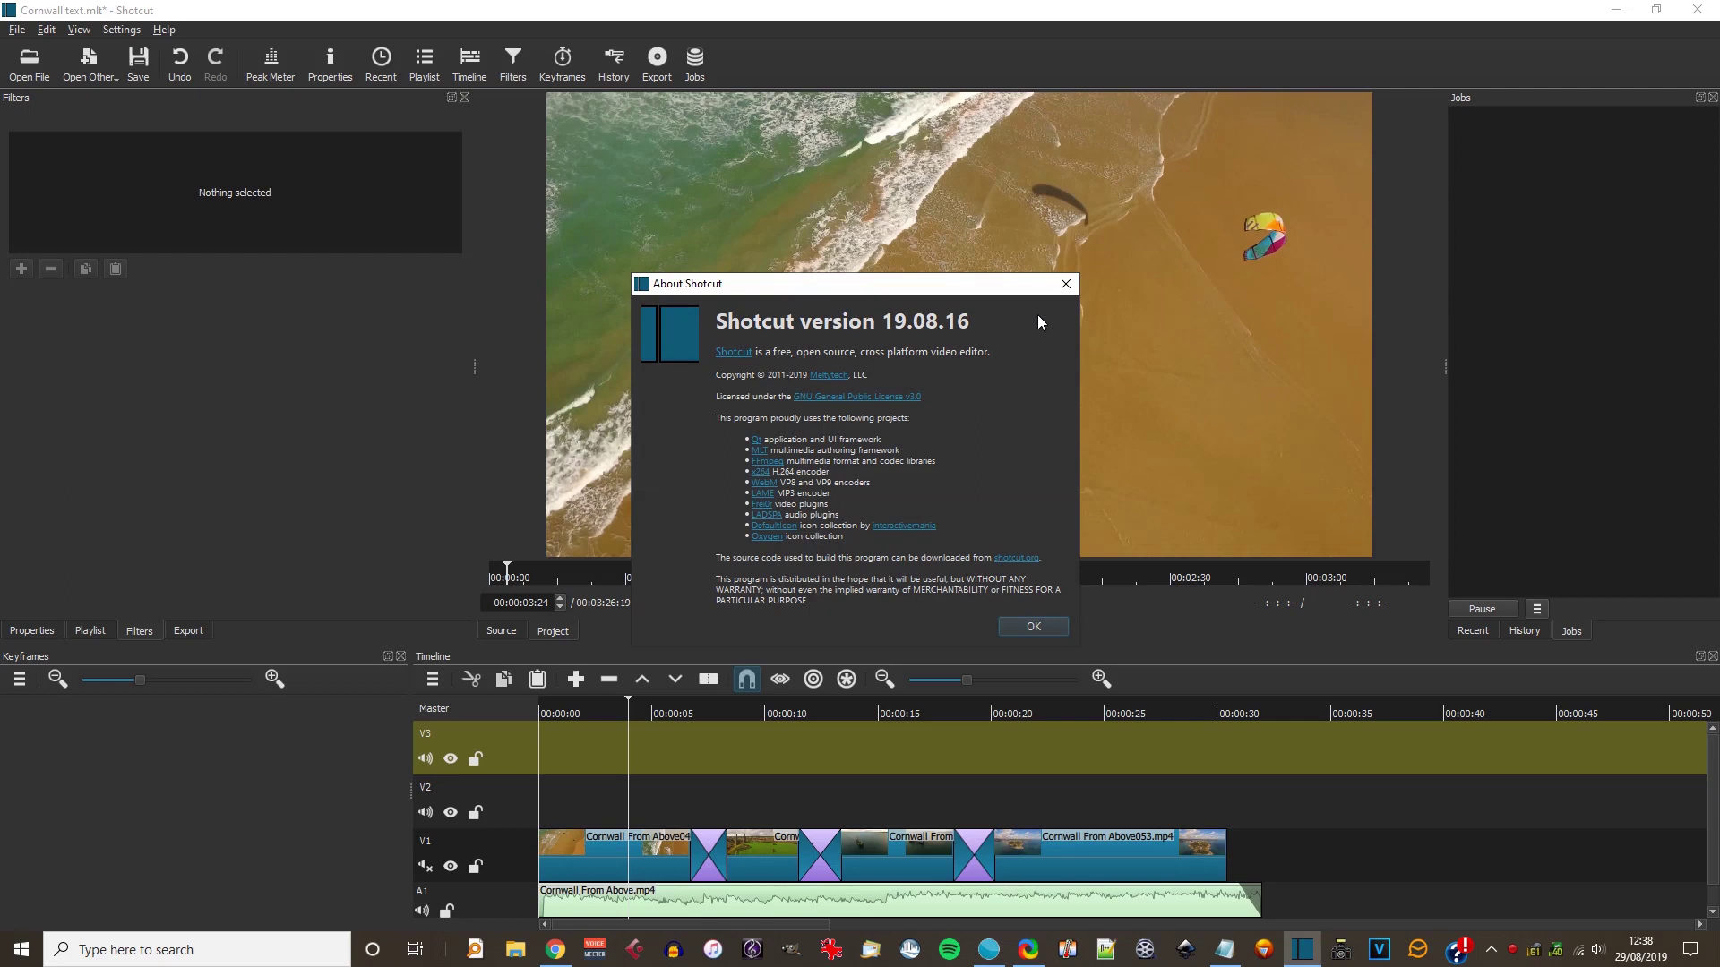
- Close the About dialog and start a new Text clip from the Other menu
{"action": "left_click", "coordinate": [1065, 284]}
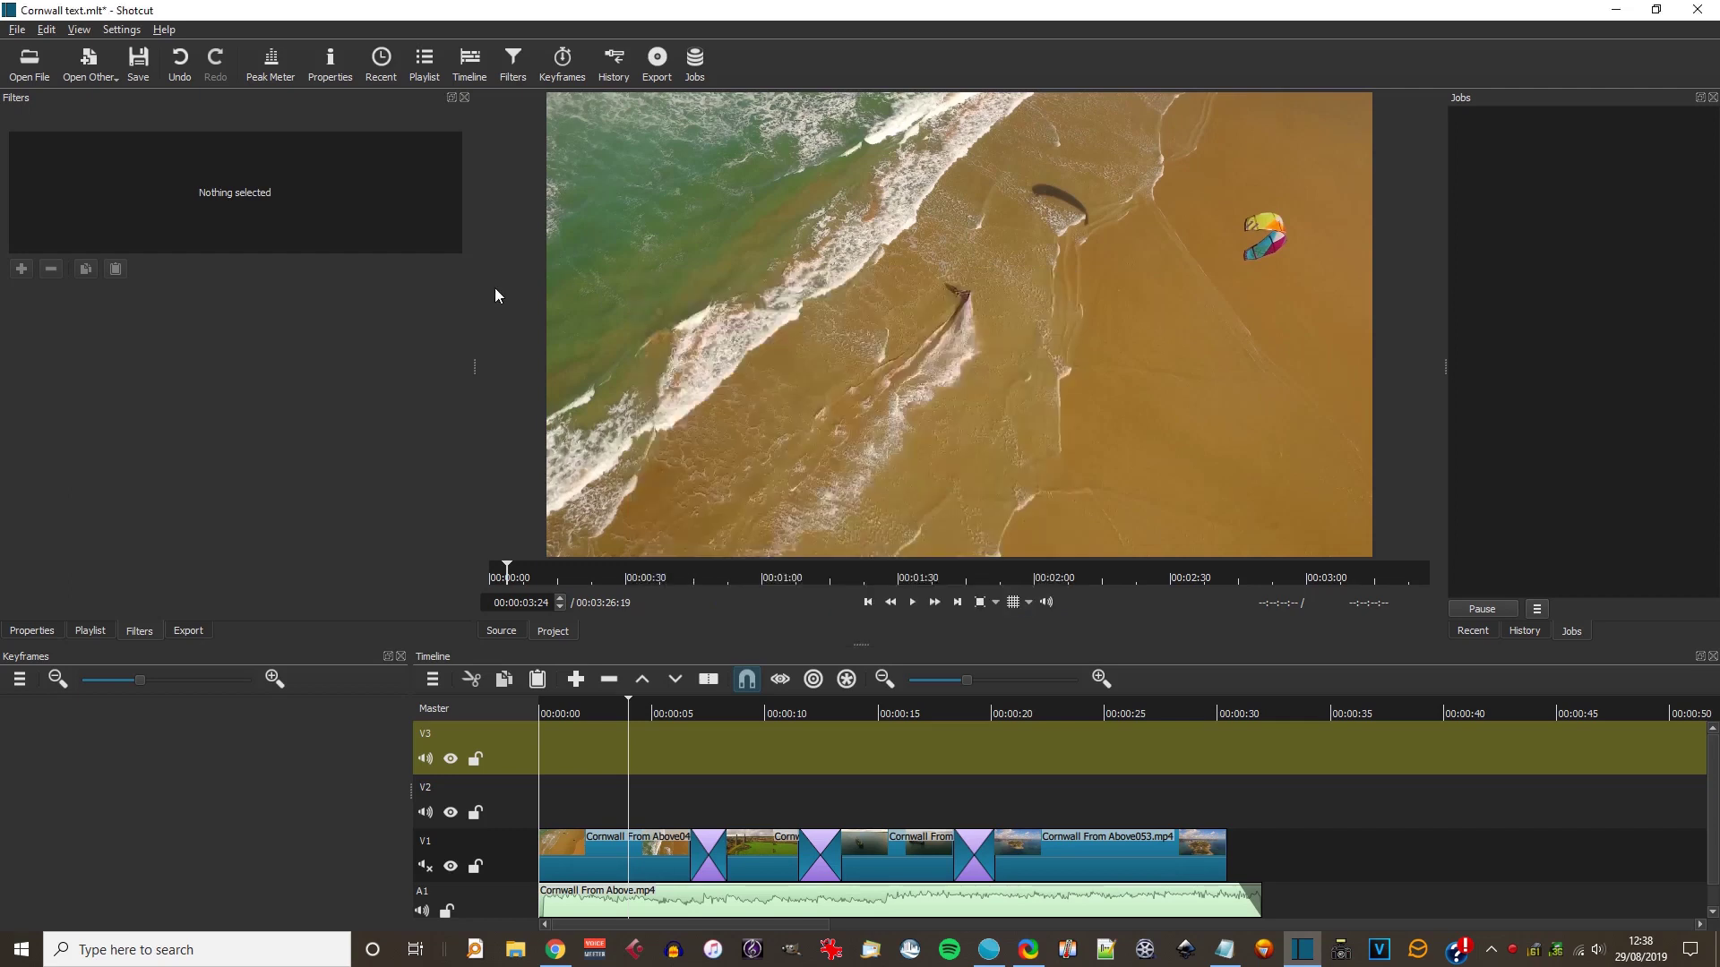
{"action": "left_click", "coordinate": [98, 77]}
{"action": "left_click", "coordinate": [108, 116]}
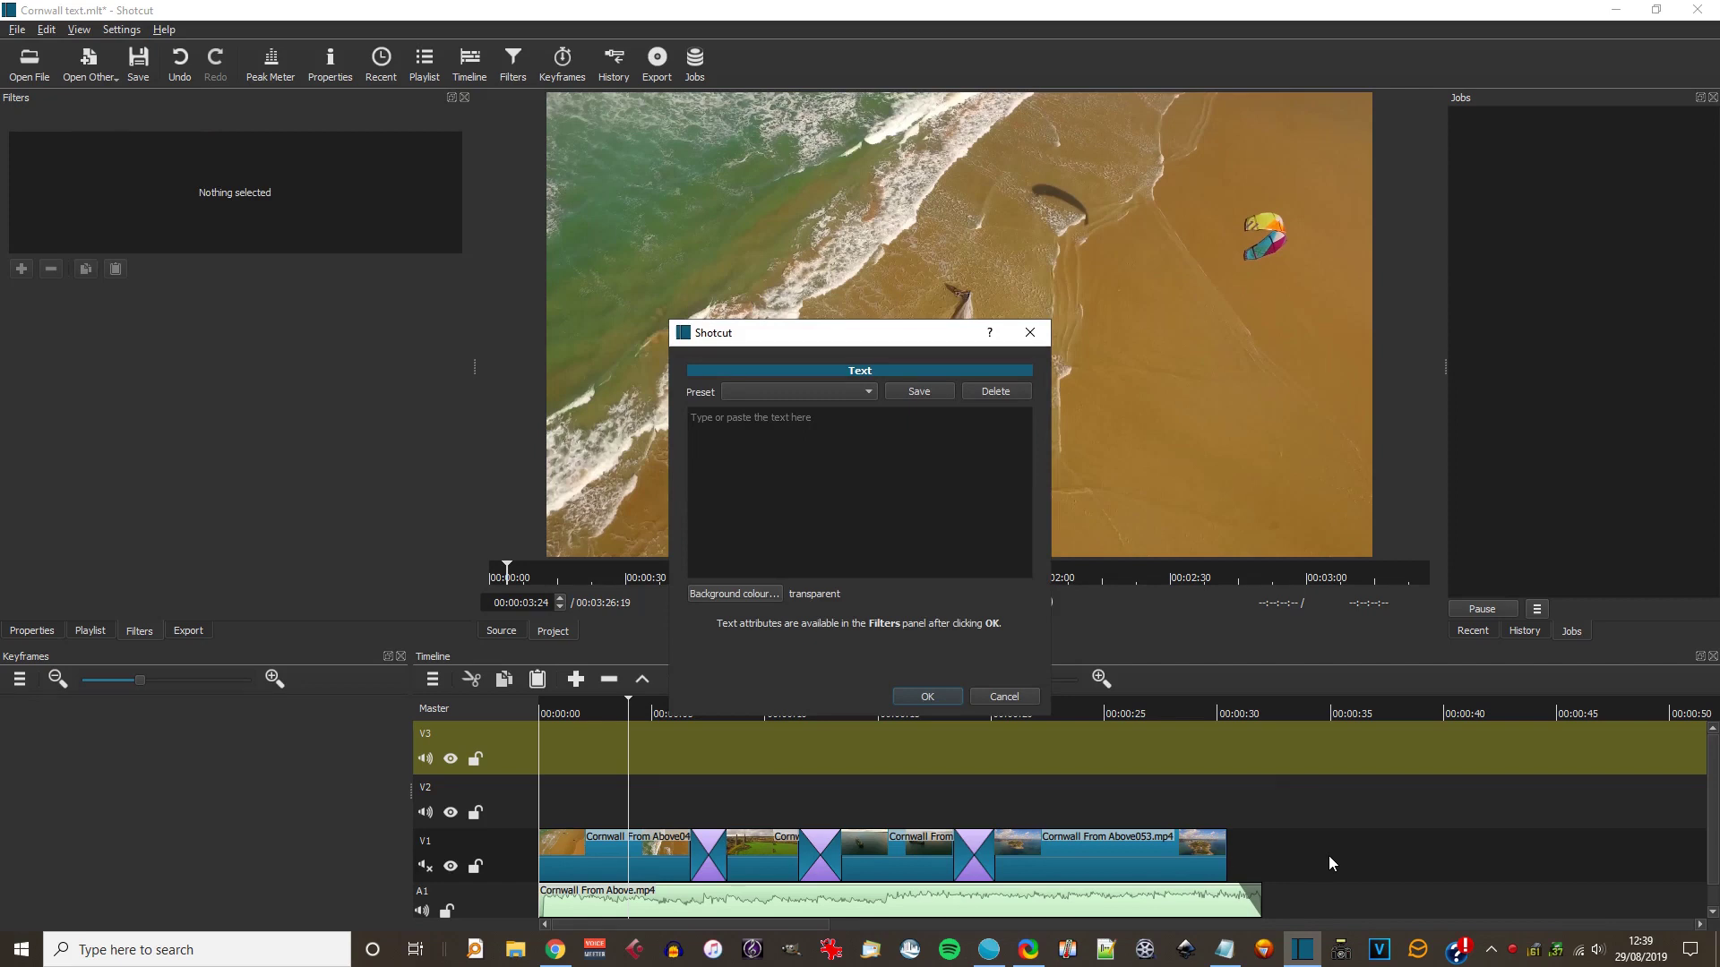
- Paste the first Notepad sentence, "Cornwall is a county on England's rugged southwestern tip.", into the text box
{"action": "left_click", "coordinate": [1224, 949]}
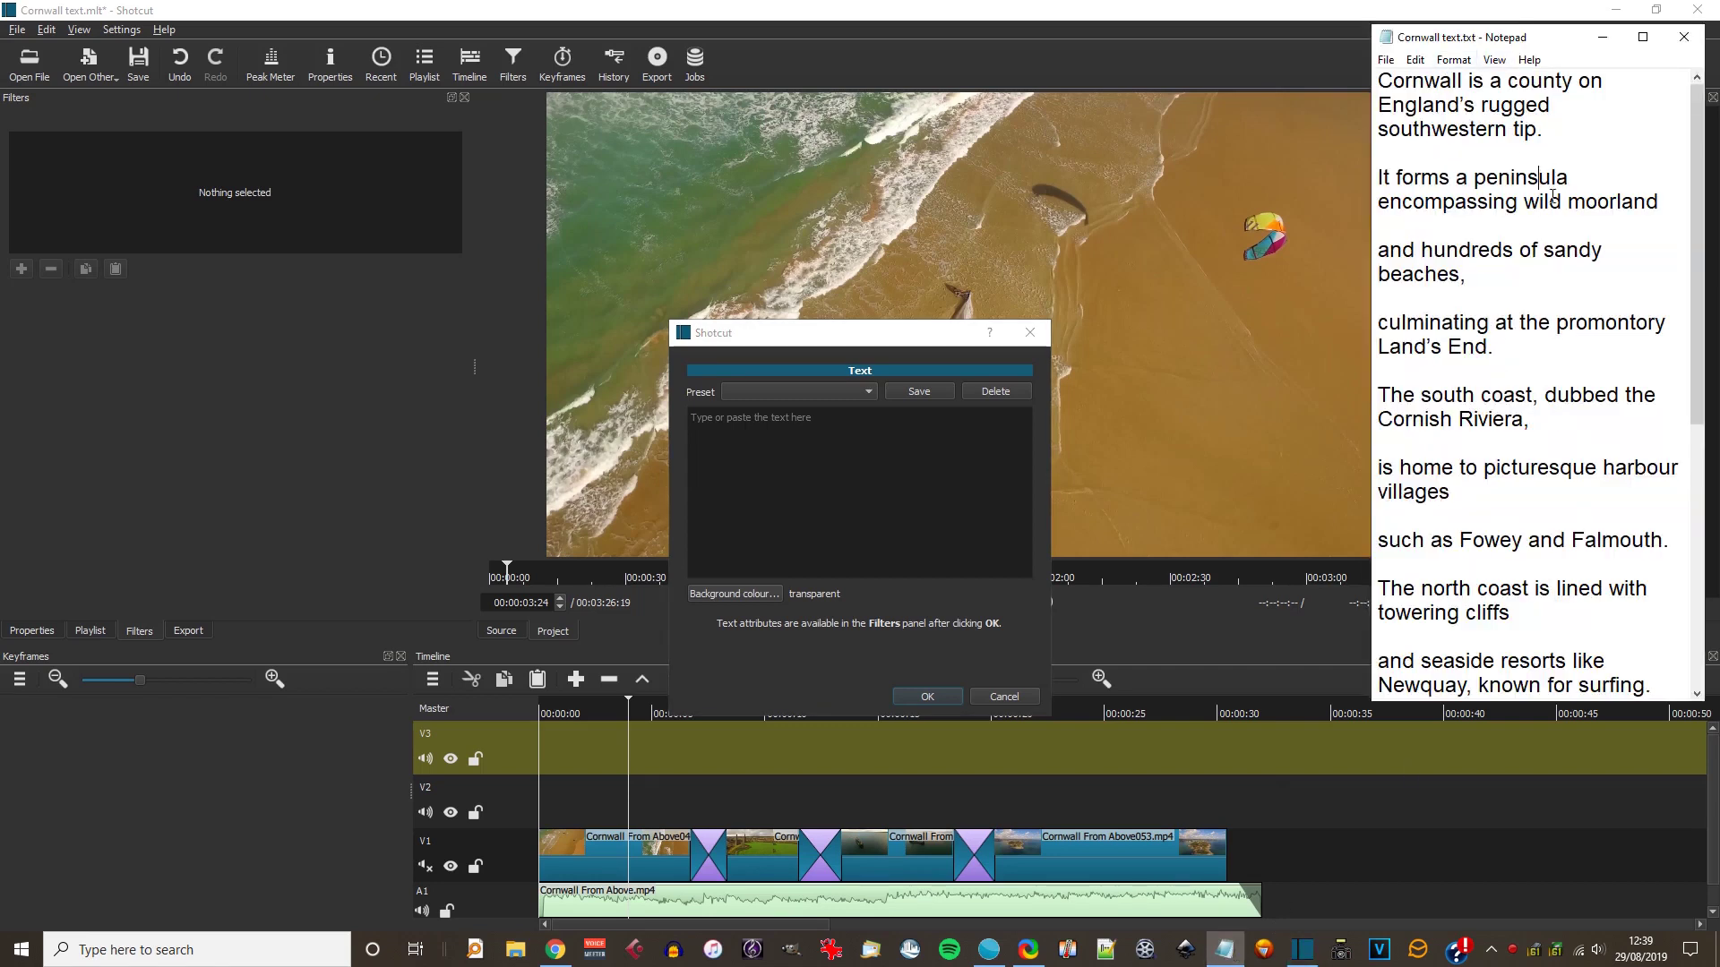
{"action": "left_click", "coordinate": [1555, 289]}
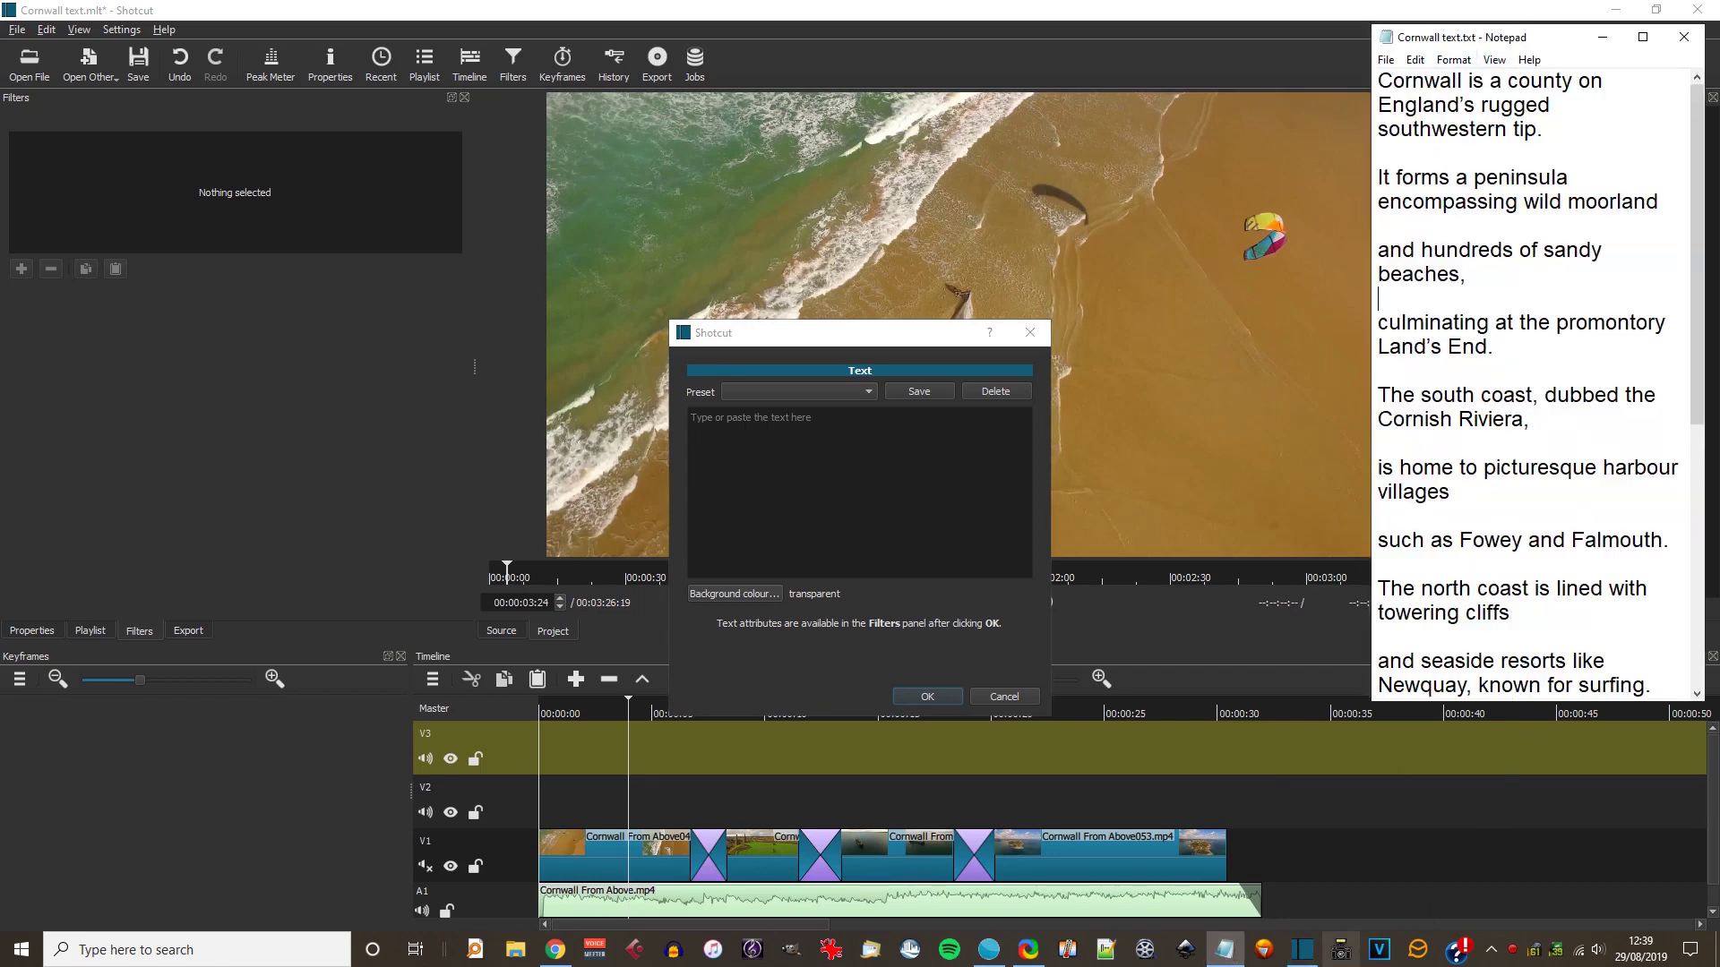
{"action": "left_click", "coordinate": [1492, 950]}
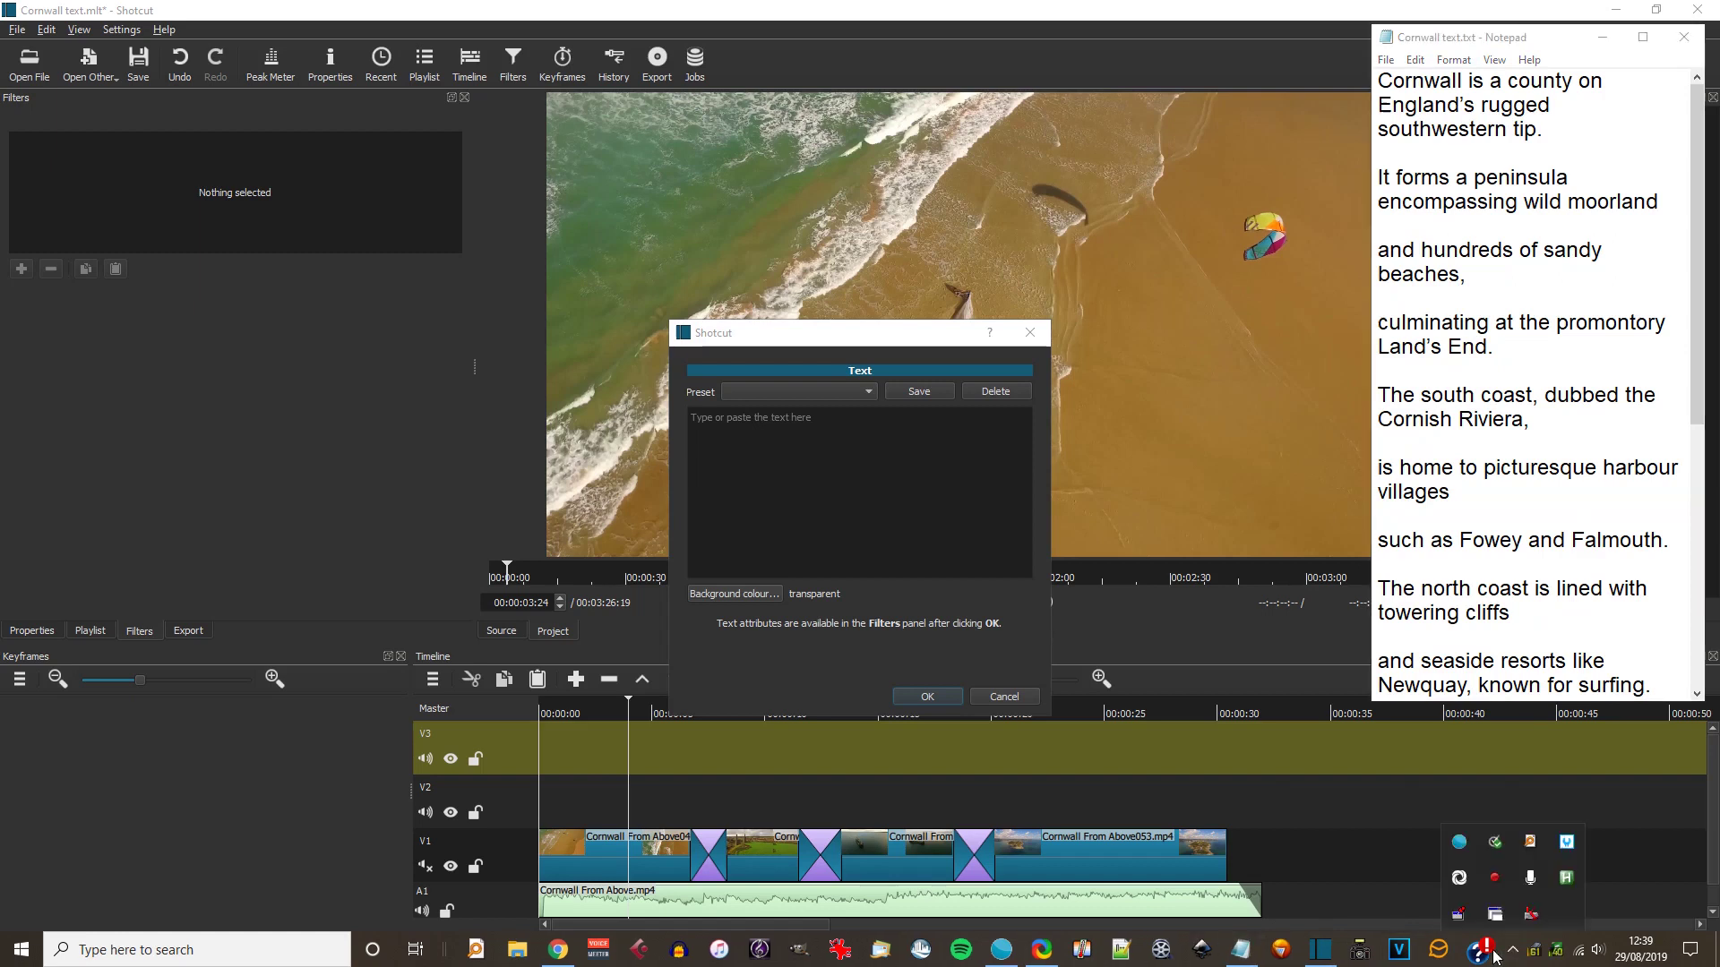
{"action": "right_click", "coordinate": [1487, 882]}
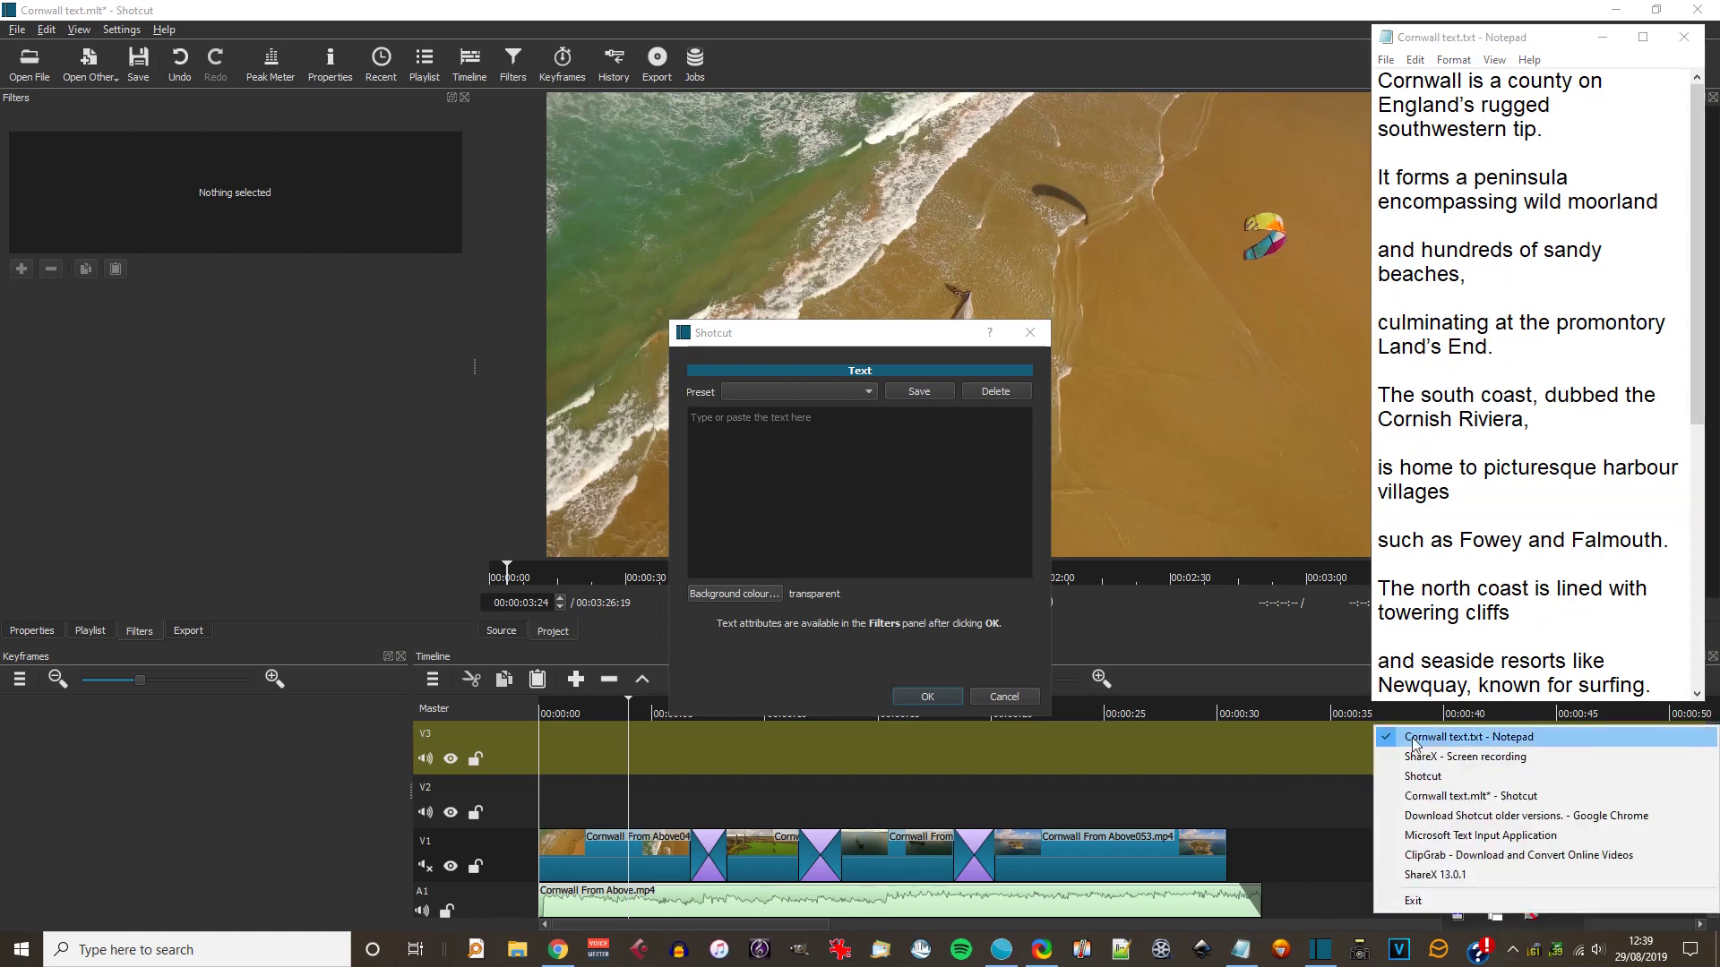
{"action": "left_click", "coordinate": [1324, 688]}
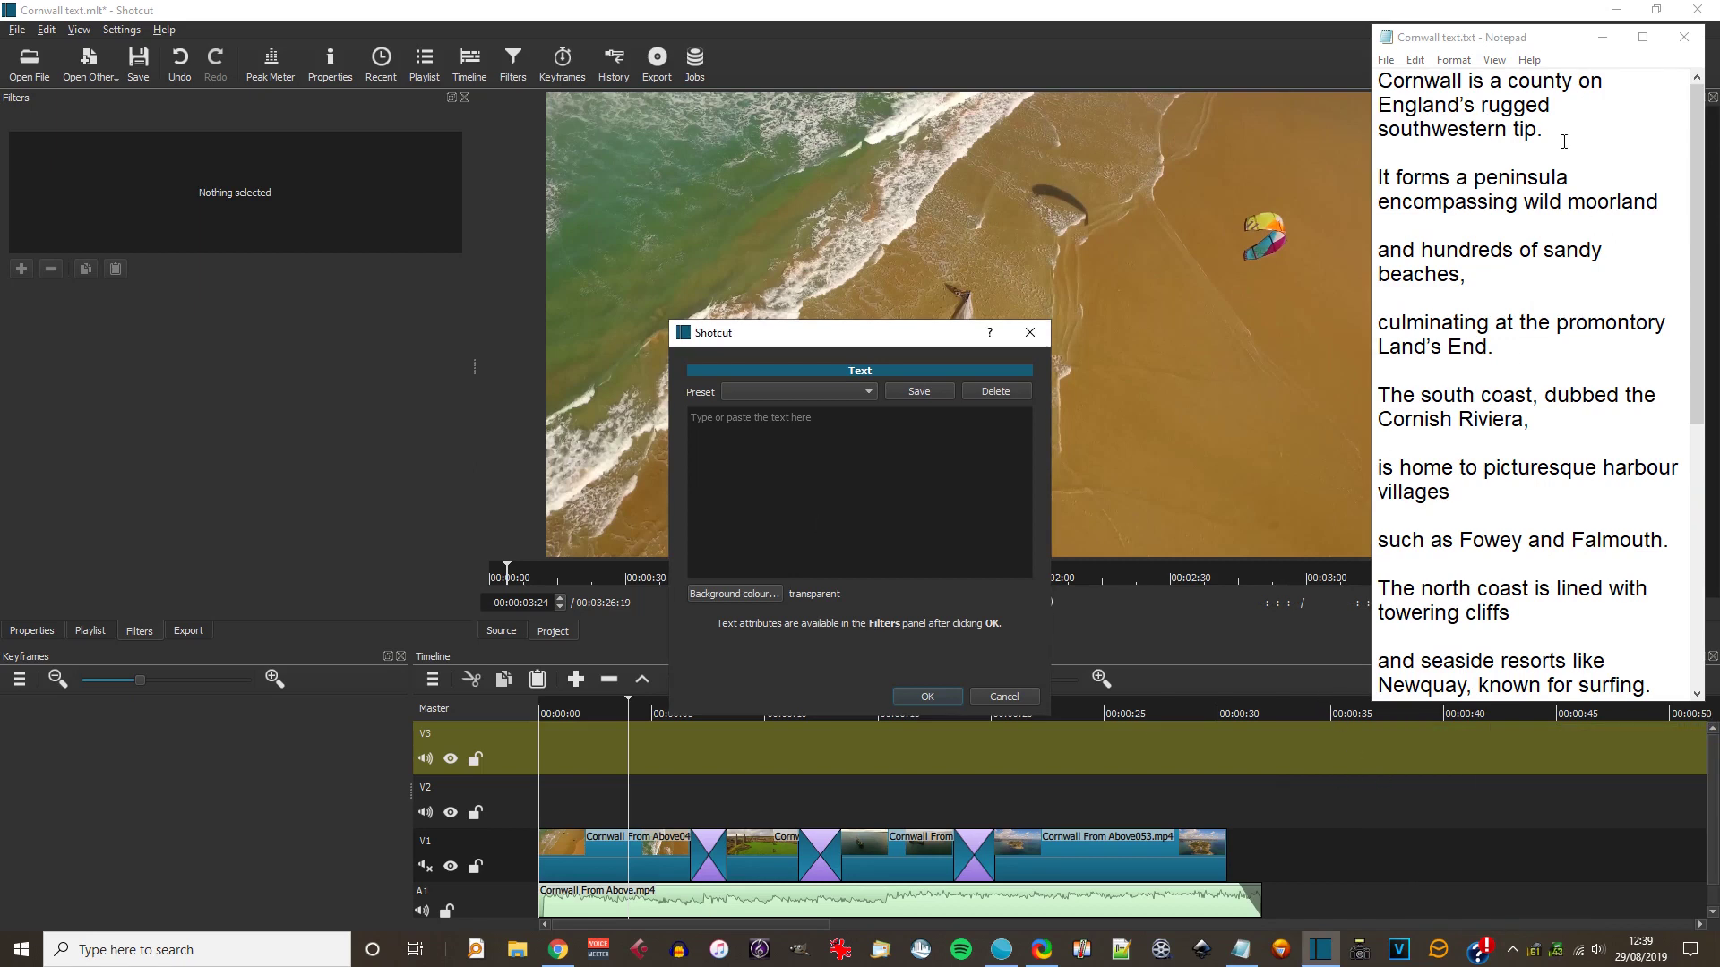
{"action": "left_click_drag", "start_coordinate": [1564, 142], "coordinate": [1352, 85]}
{"action": "key", "text": "ctrl+c"}
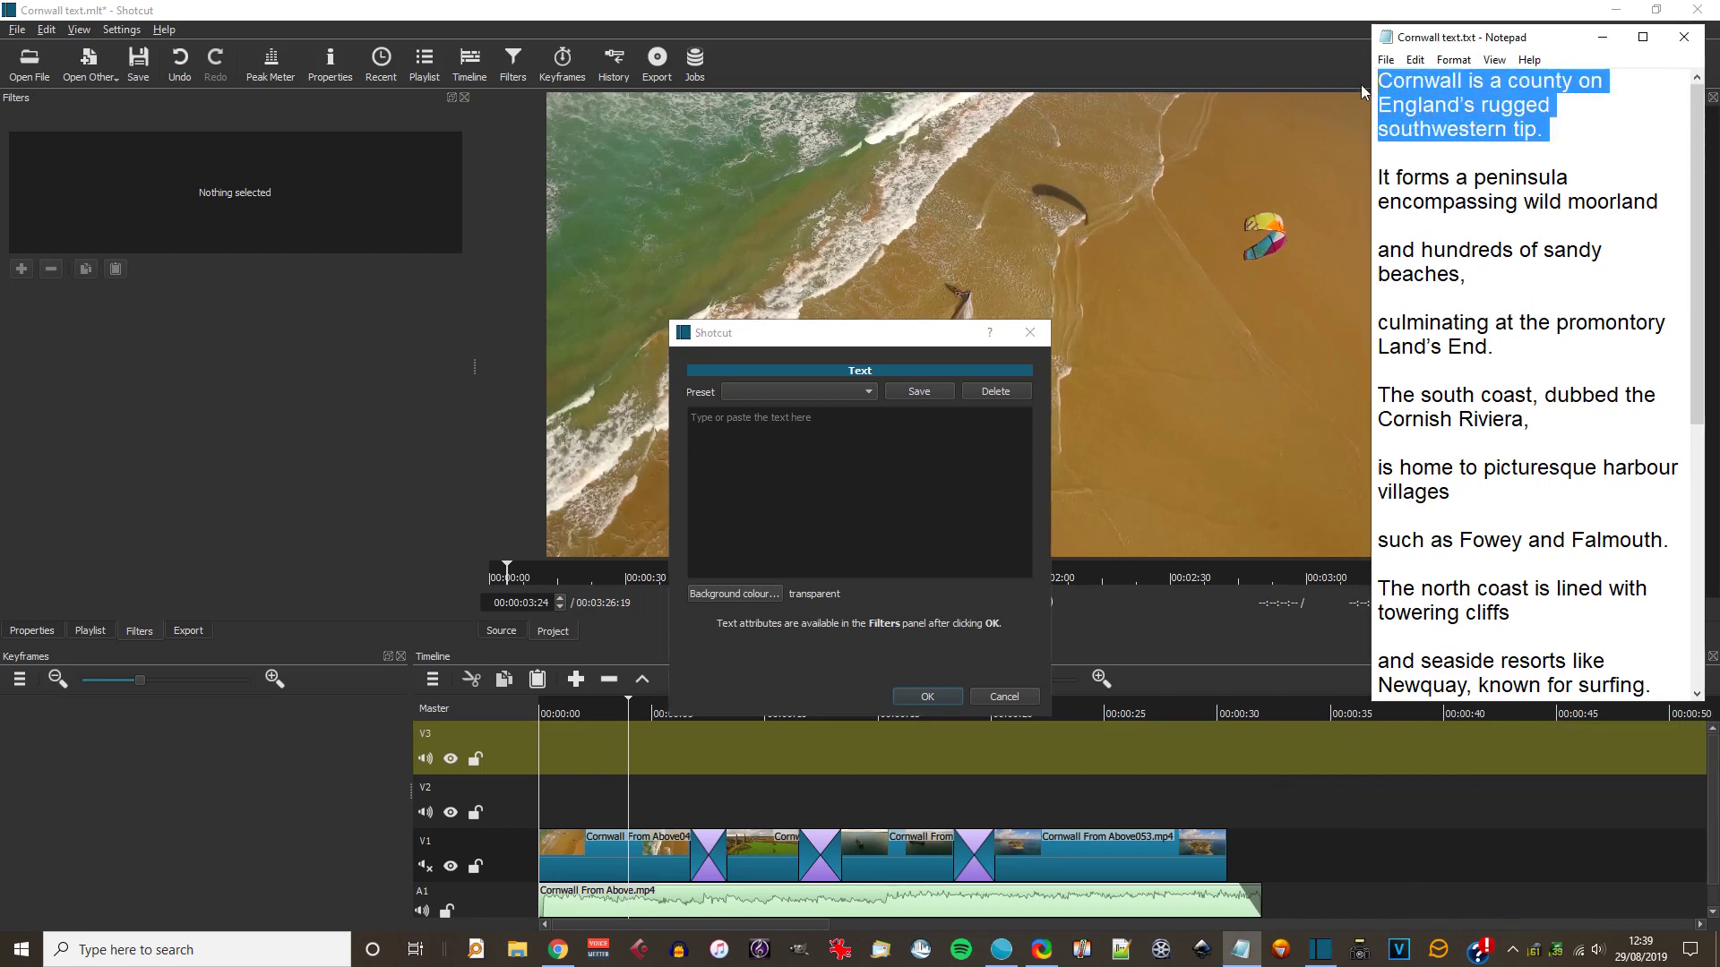
{"action": "left_click", "coordinate": [714, 426]}
{"action": "key", "text": "ctrl+v"}
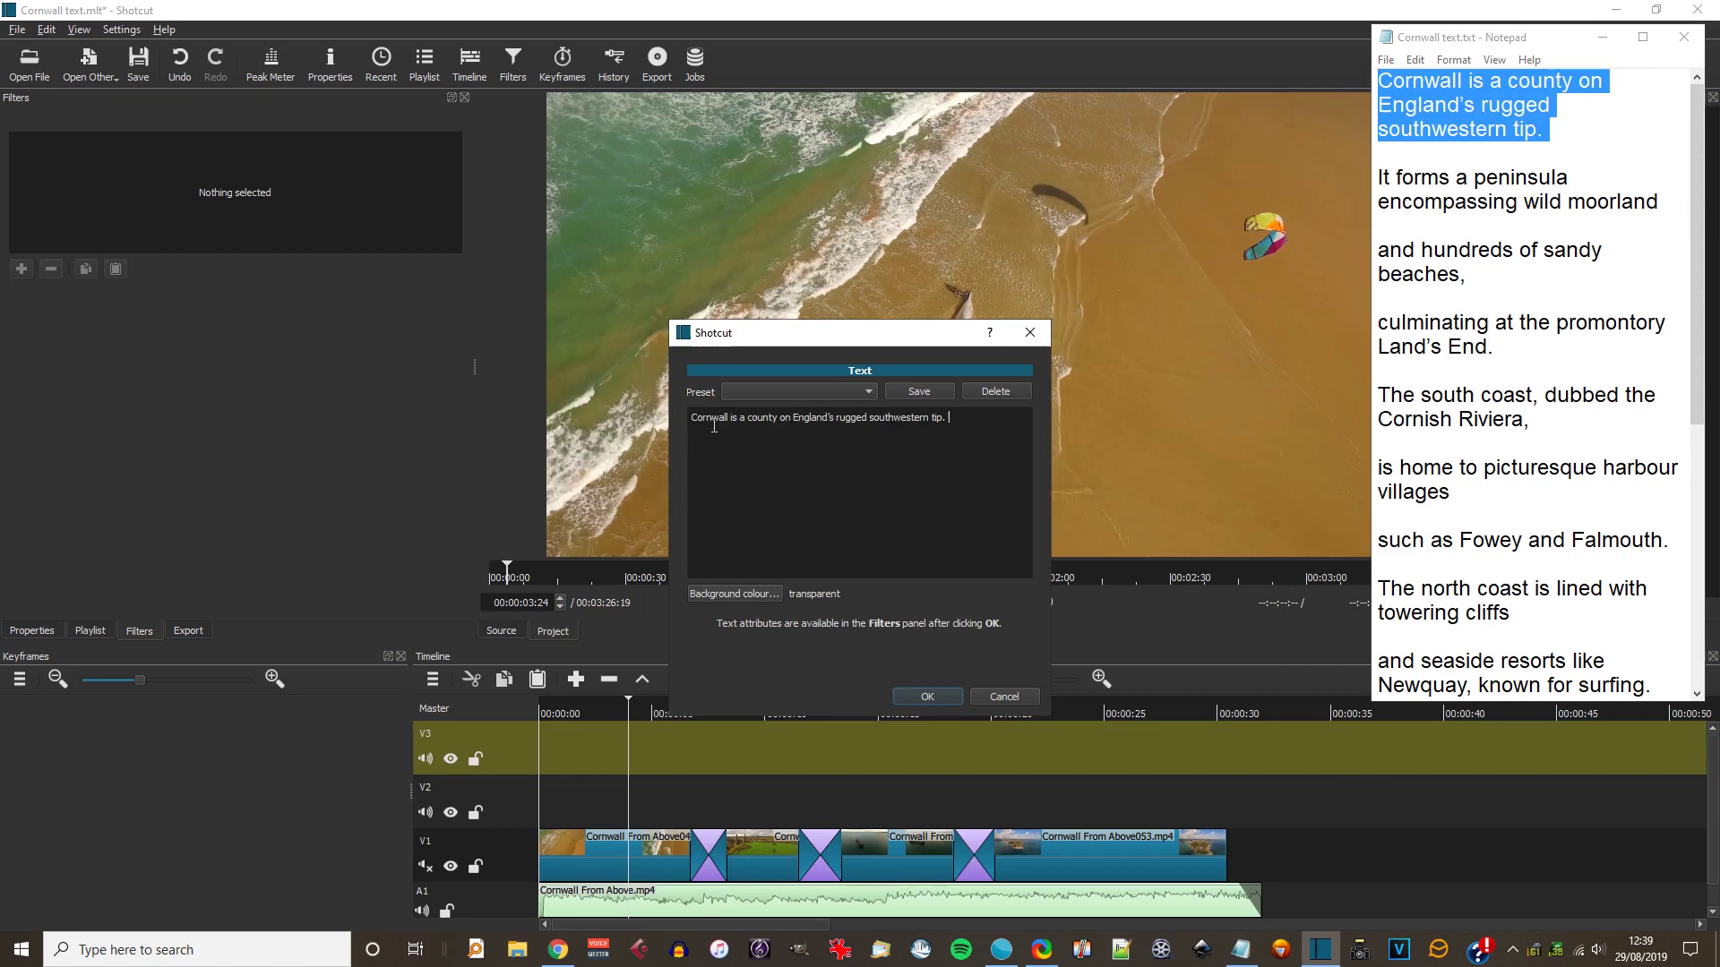
- Create the text clip and break the caption onto two lines before "England's"
{"action": "left_click", "coordinate": [920, 698]}
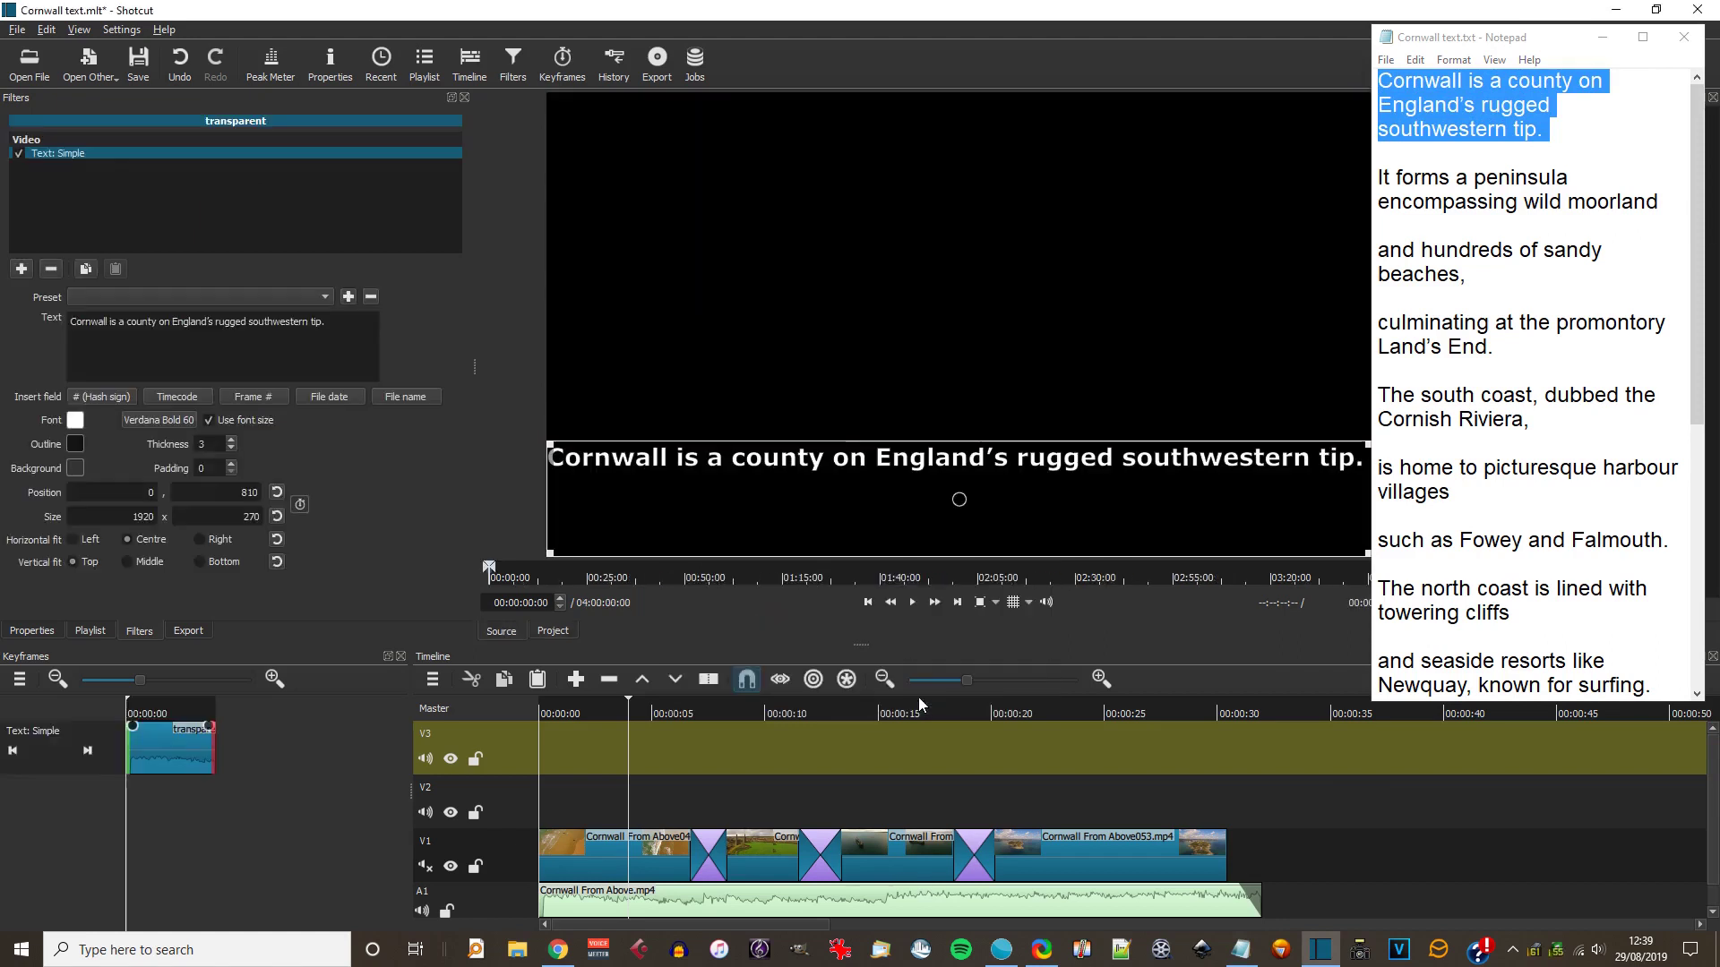
{"action": "left_click", "coordinate": [171, 344]}
{"action": "key", "text": "Return"}
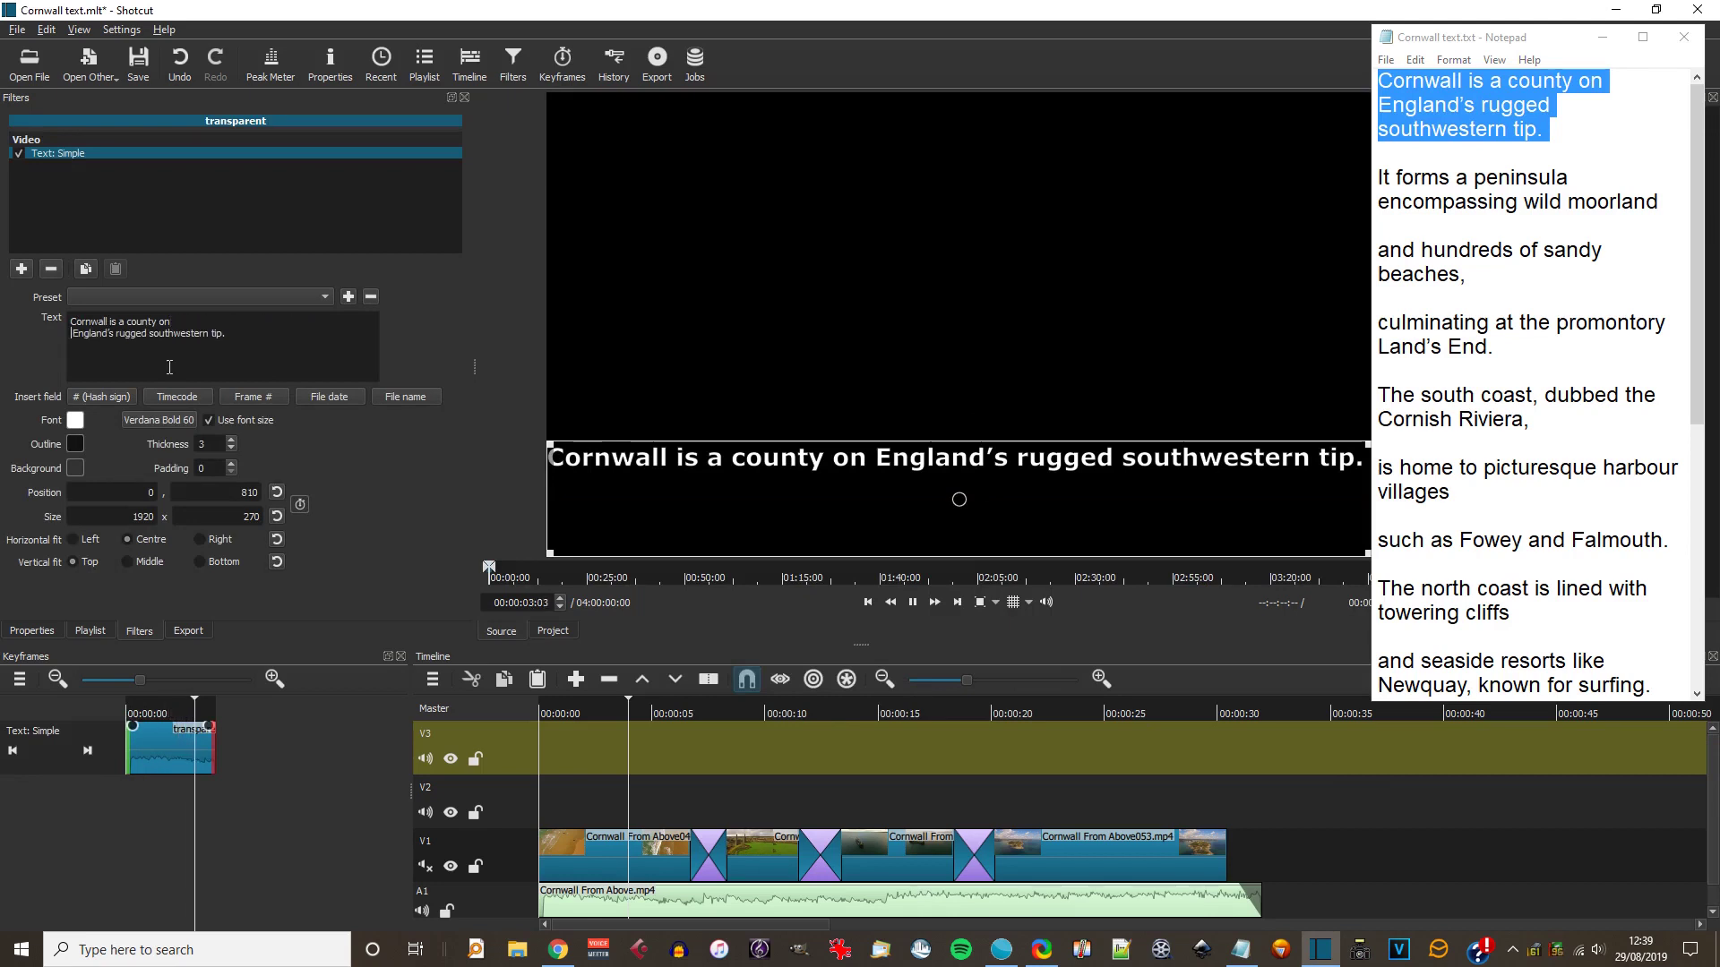
{"action": "left_click", "coordinate": [902, 496]}
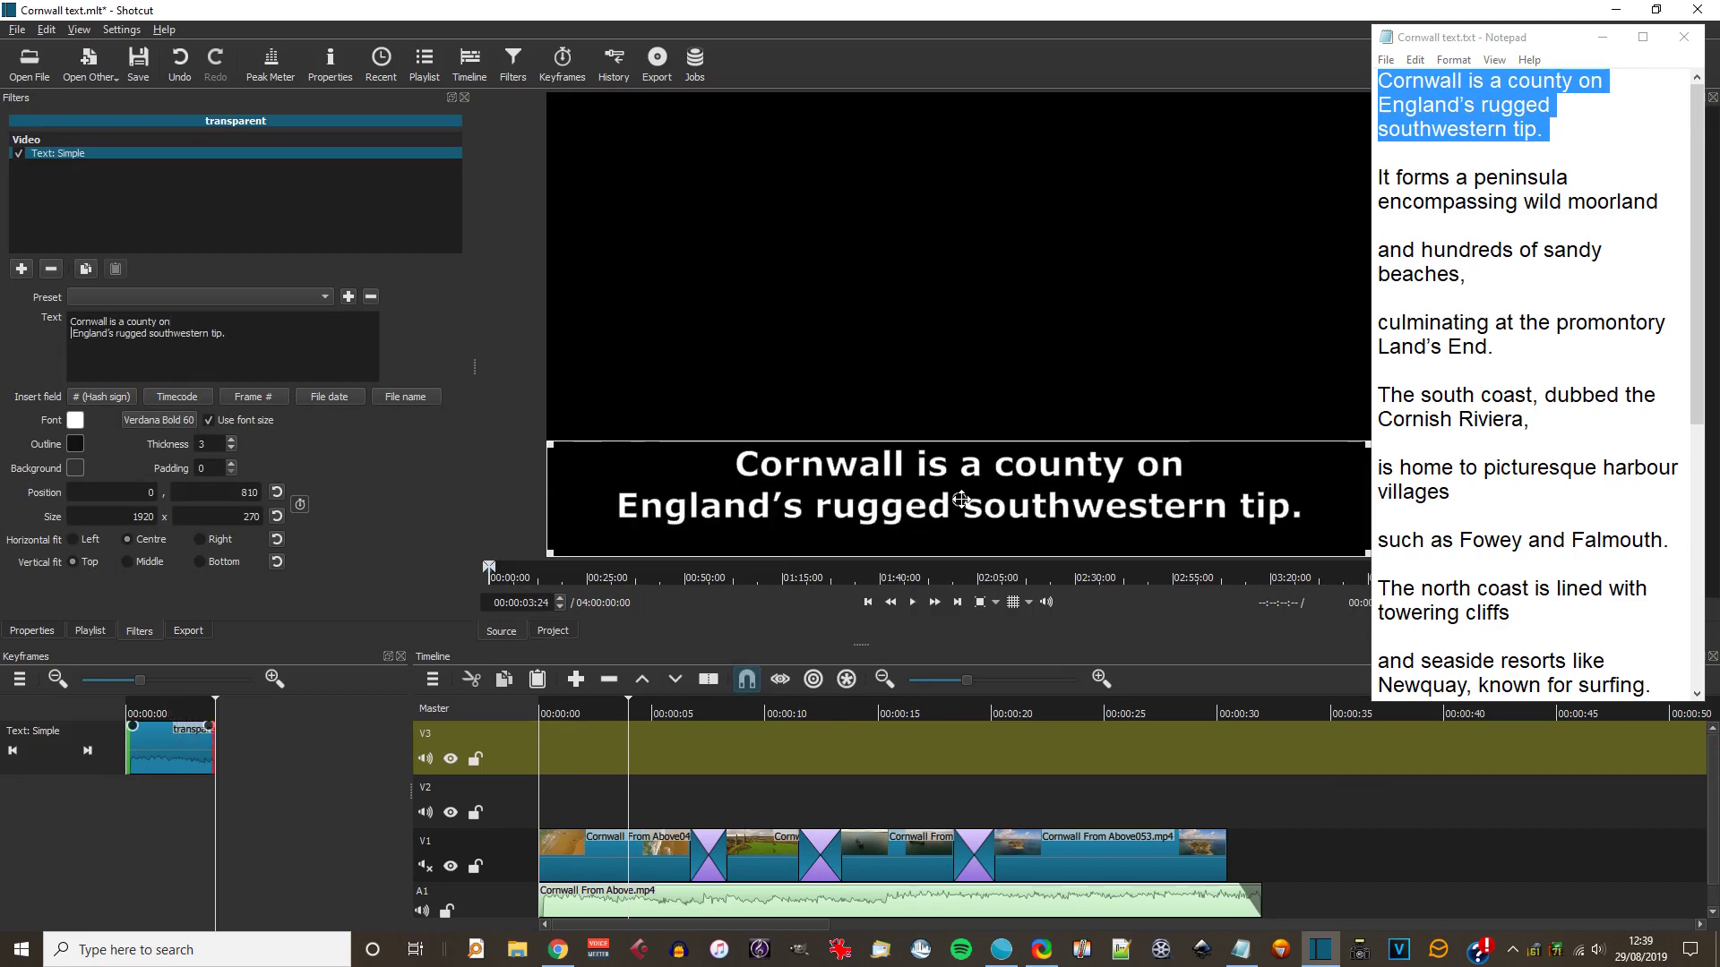
- Move and widen the caption box to position 160, 392 at size 1599 × 305
{"action": "mouse_move", "coordinate": [961, 499]}
{"action": "left_mouse_down"}
{"action": "mouse_move", "coordinate": [972, 325]}
{"action": "mouse_move", "coordinate": [955, 432]}
{"action": "mouse_move", "coordinate": [967, 474]}
{"action": "left_mouse_up"}
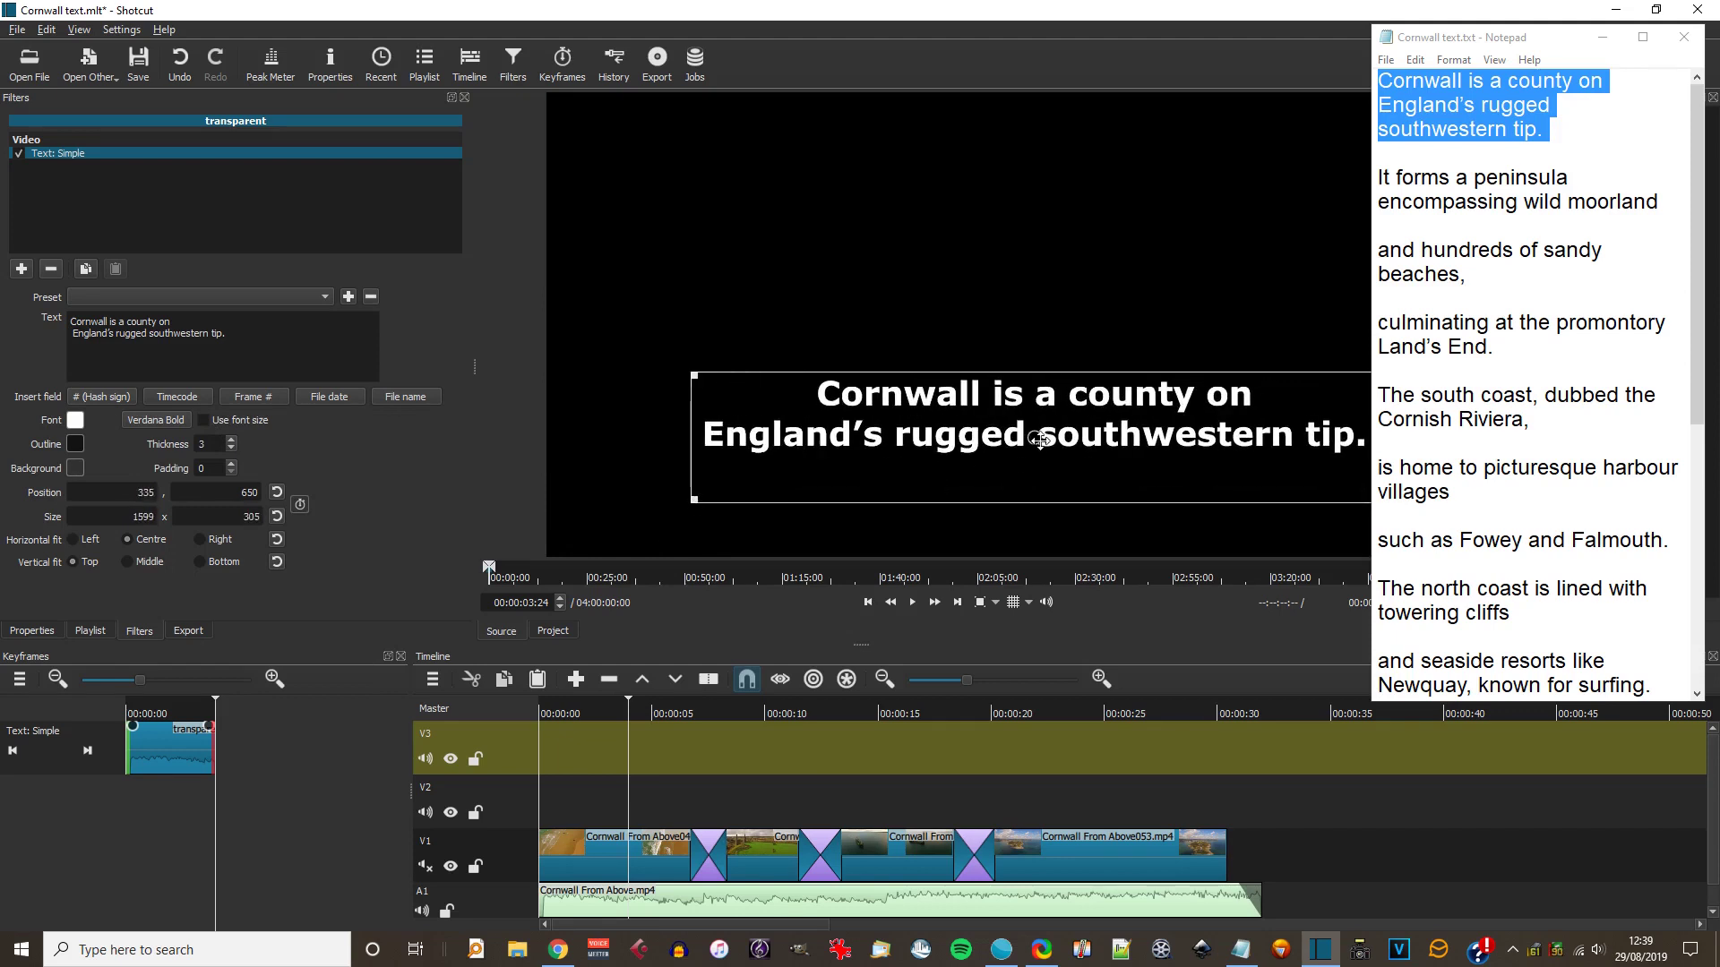
{"action": "left_click_drag", "start_coordinate": [1023, 440], "coordinate": [966, 320]}
{"action": "left_click", "coordinate": [1021, 602]}
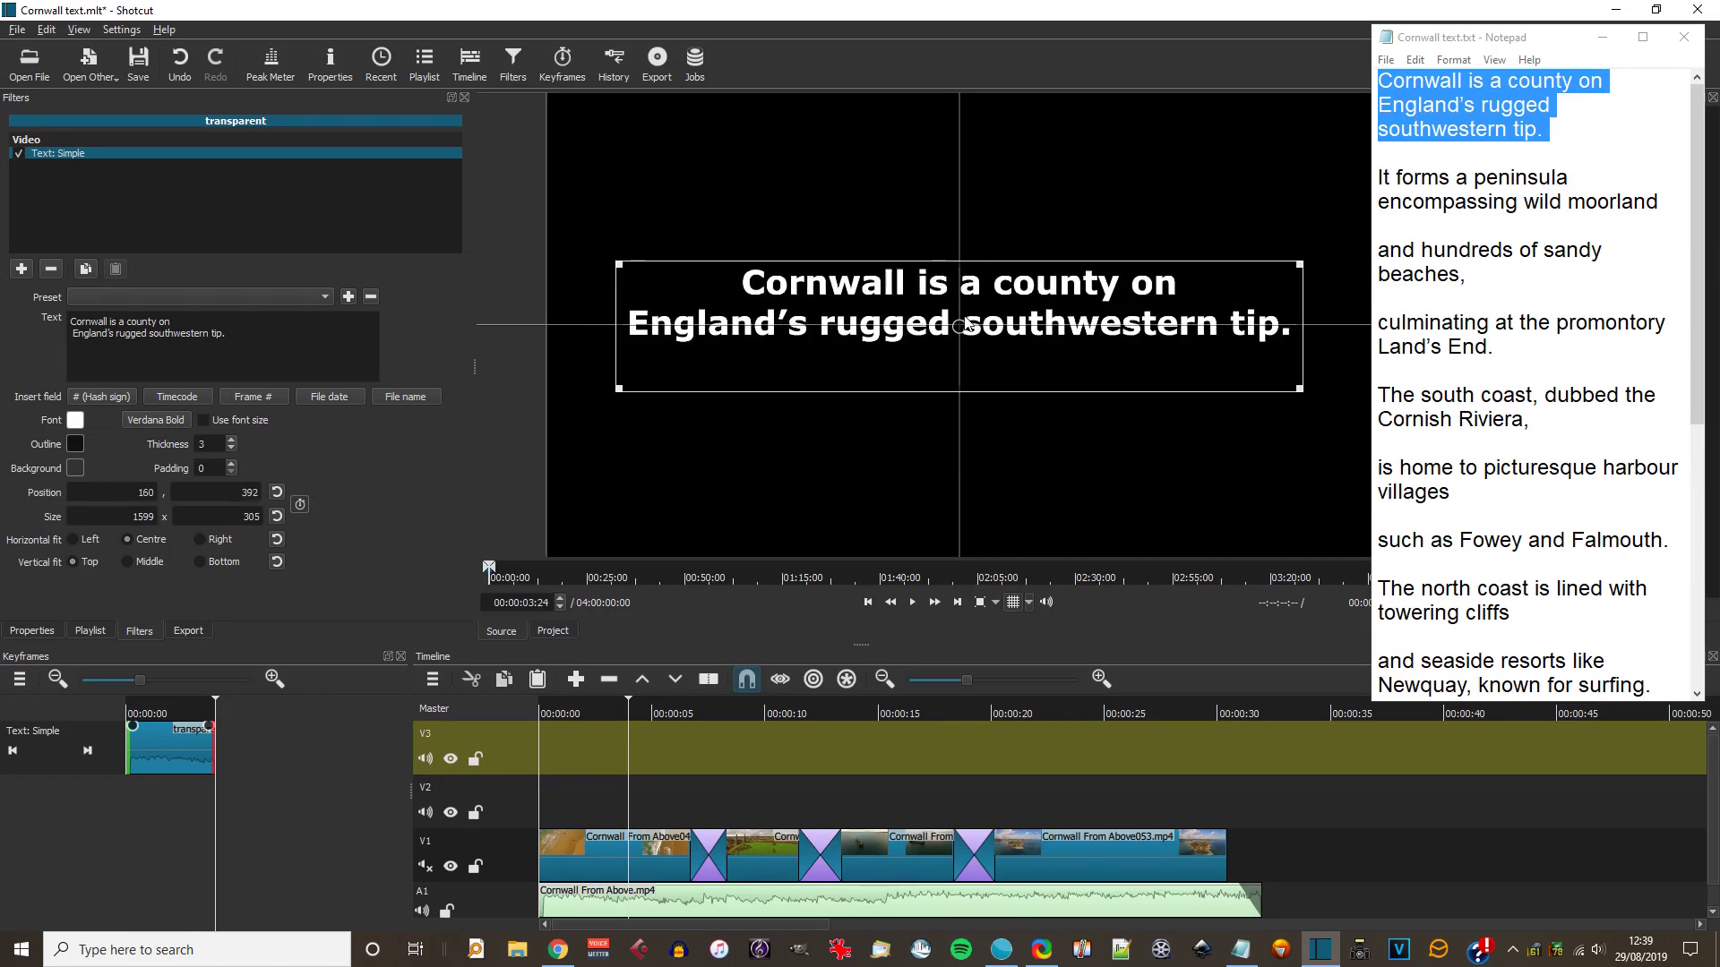
- Using the 3x3 then 16x16 grid, place the caption box at 52, 712, sized 1816 × 316
{"action": "left_click", "coordinate": [1028, 603]}
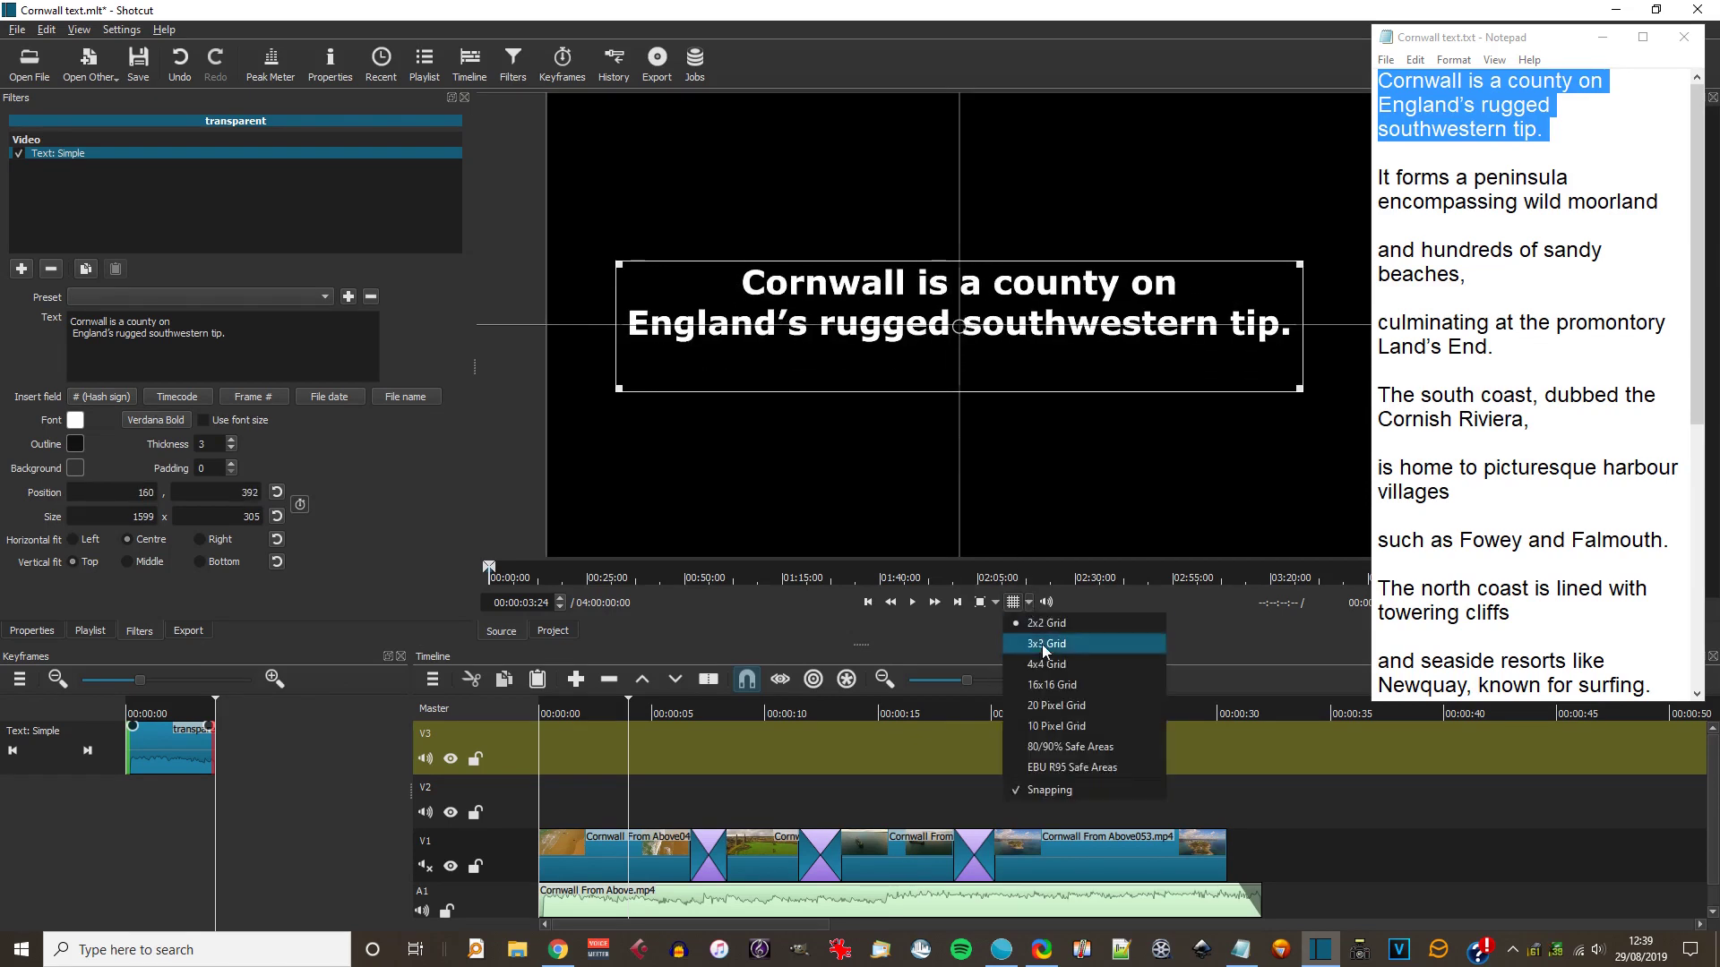
{"action": "left_click", "coordinate": [1045, 671]}
{"action": "left_click_drag", "start_coordinate": [968, 345], "coordinate": [964, 455]}
{"action": "left_click", "coordinate": [1029, 603]}
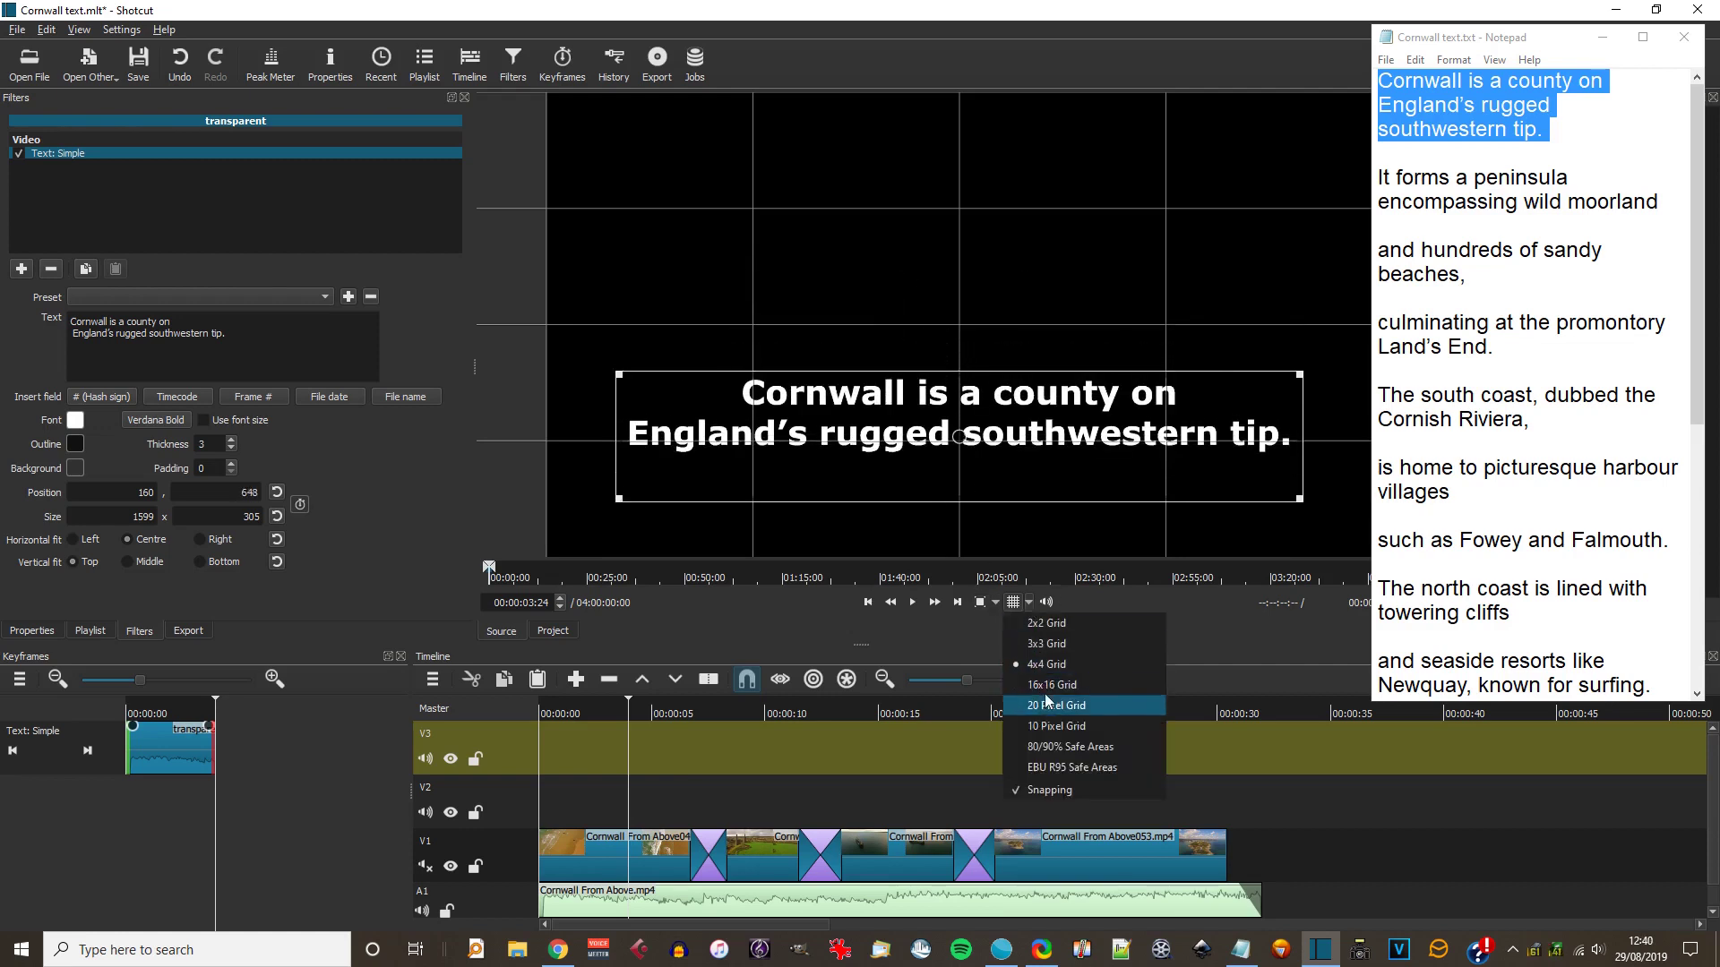
{"action": "left_click", "coordinate": [1045, 710]}
{"action": "left_click_drag", "start_coordinate": [960, 466], "coordinate": [974, 505]}
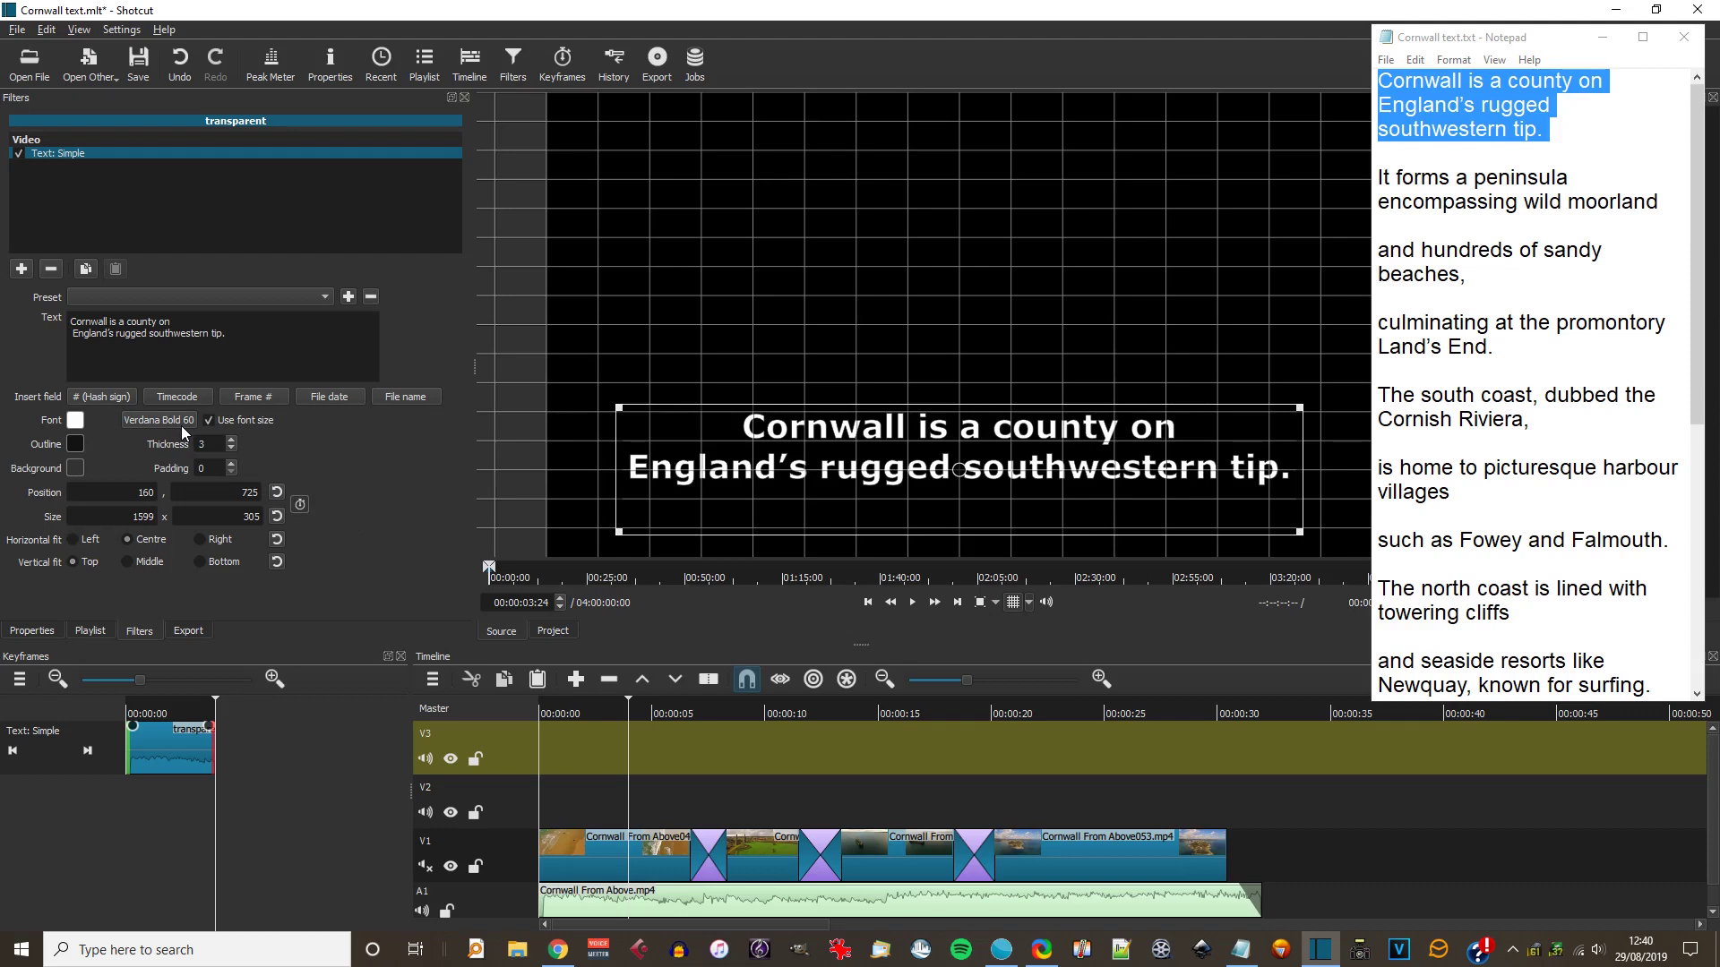
{"action": "left_click_drag", "start_coordinate": [624, 540], "coordinate": [523, 539]}
{"action": "left_click_drag", "start_coordinate": [913, 468], "coordinate": [958, 464]}
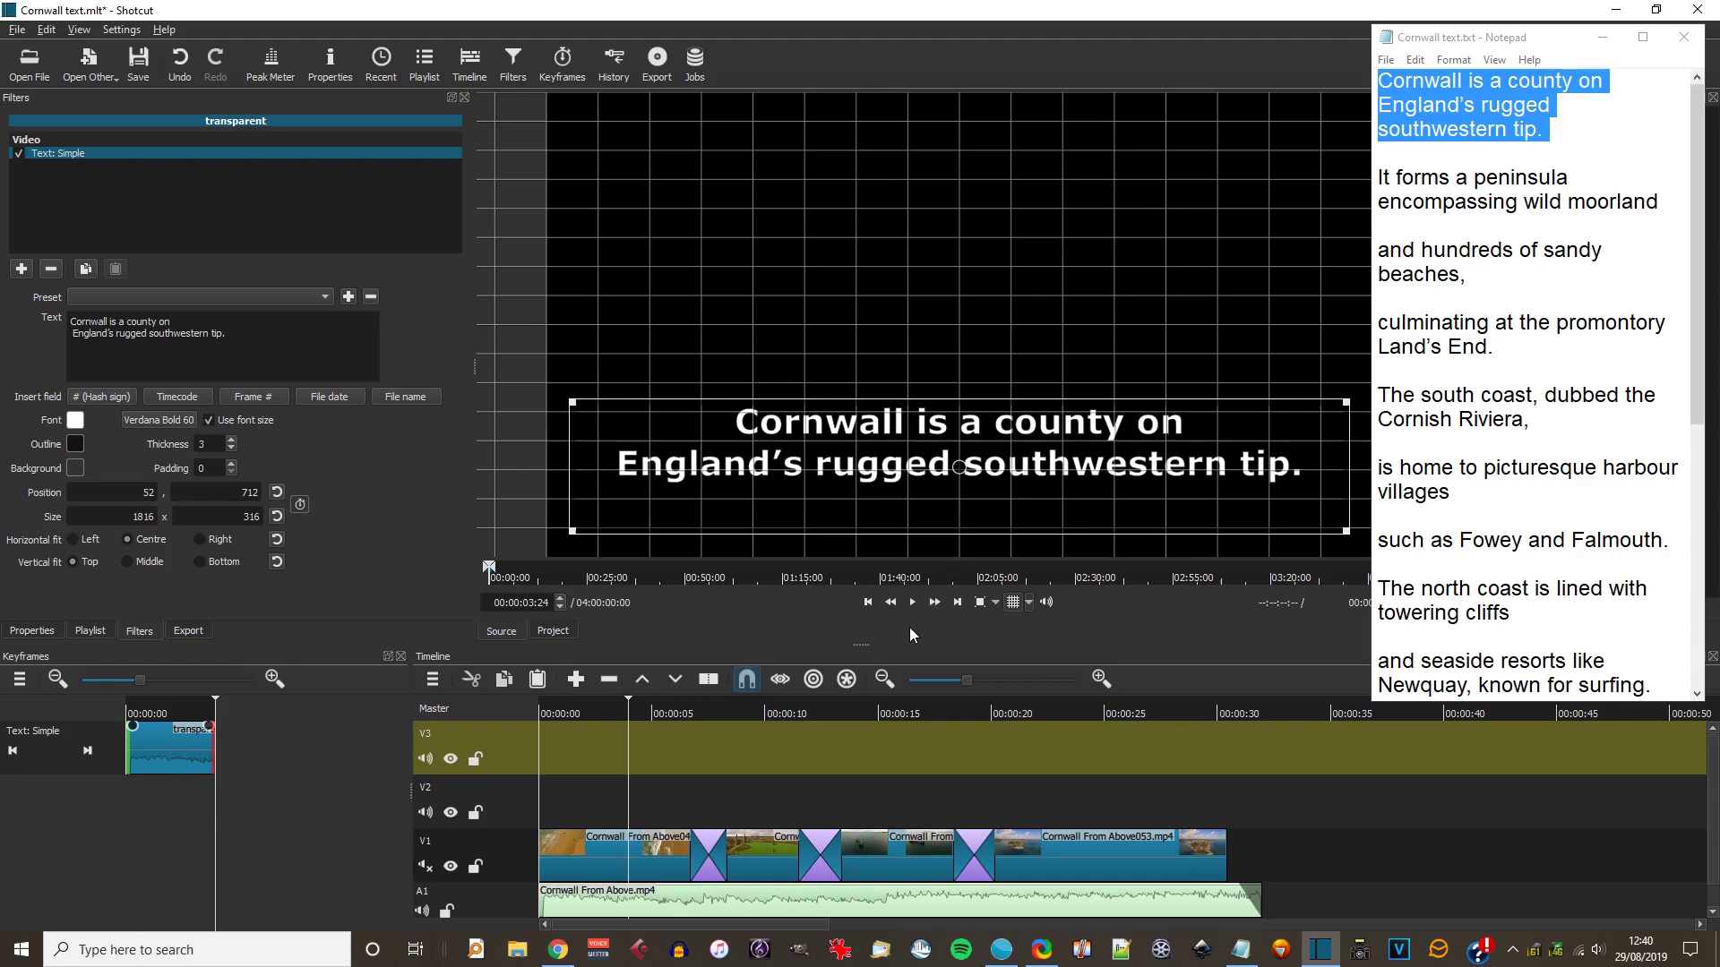
- Hide the grid, drop the caption clip onto V3 at about 3 seconds, and preview it
{"action": "left_click", "coordinate": [1013, 602]}
{"action": "left_click_drag", "start_coordinate": [951, 367], "coordinate": [617, 751]}
{"action": "left_click", "coordinate": [589, 713]}
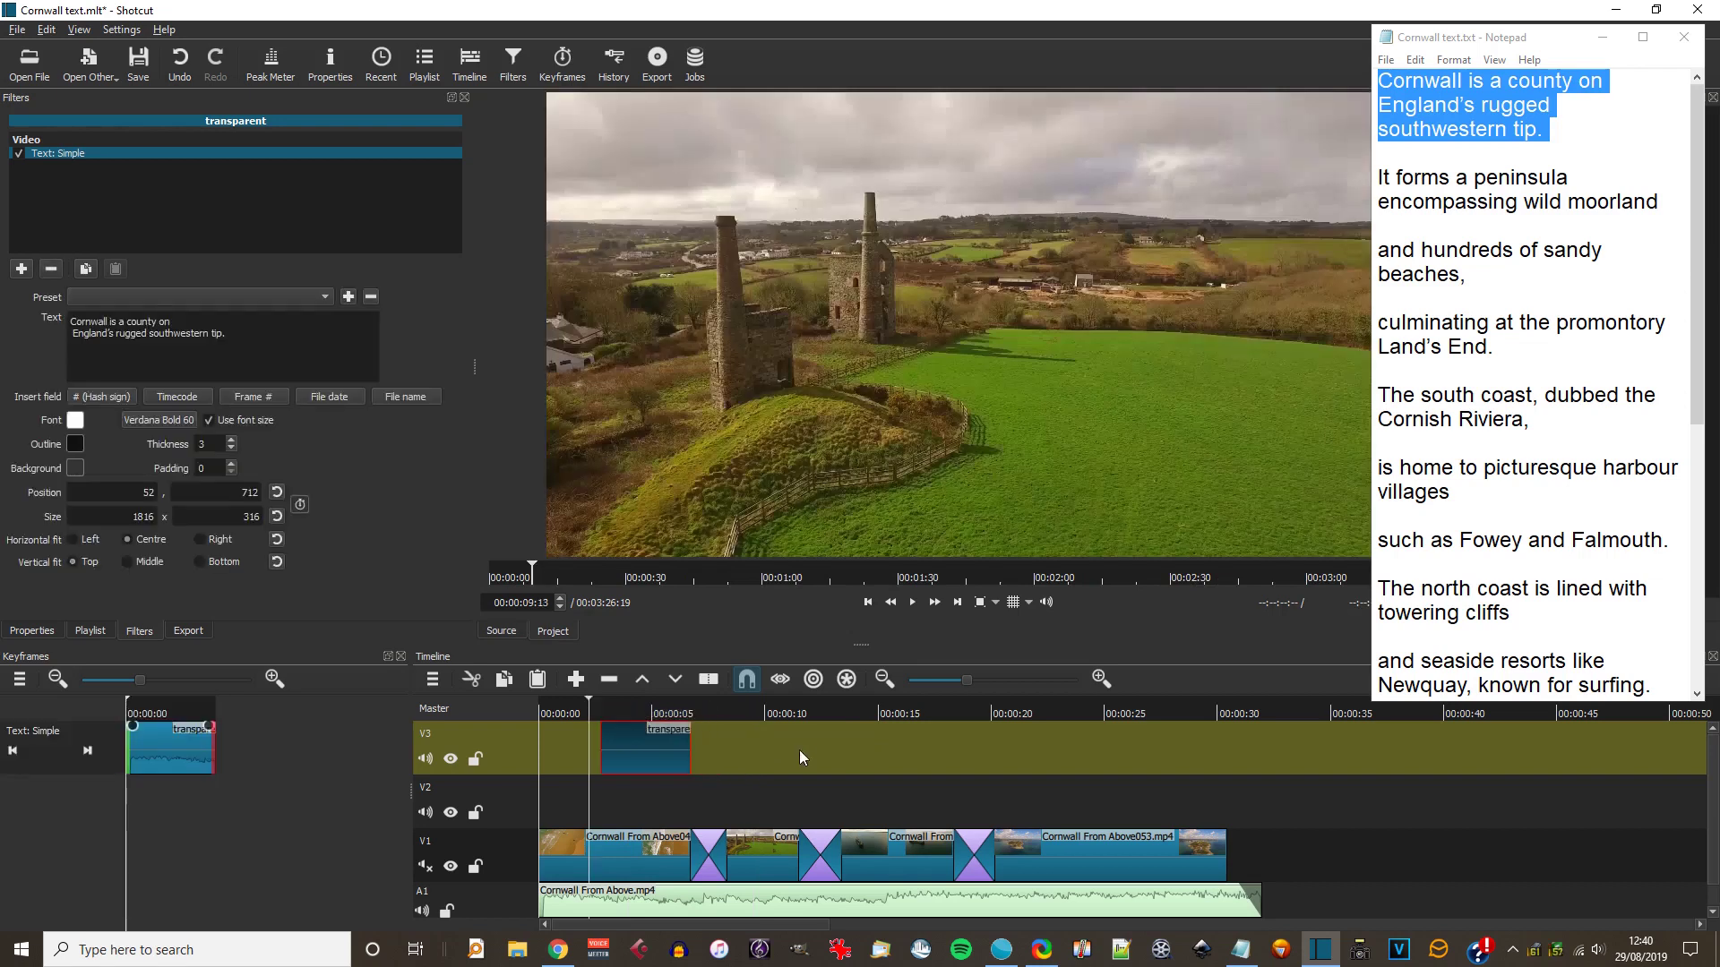
{"action": "key", "text": "space"}
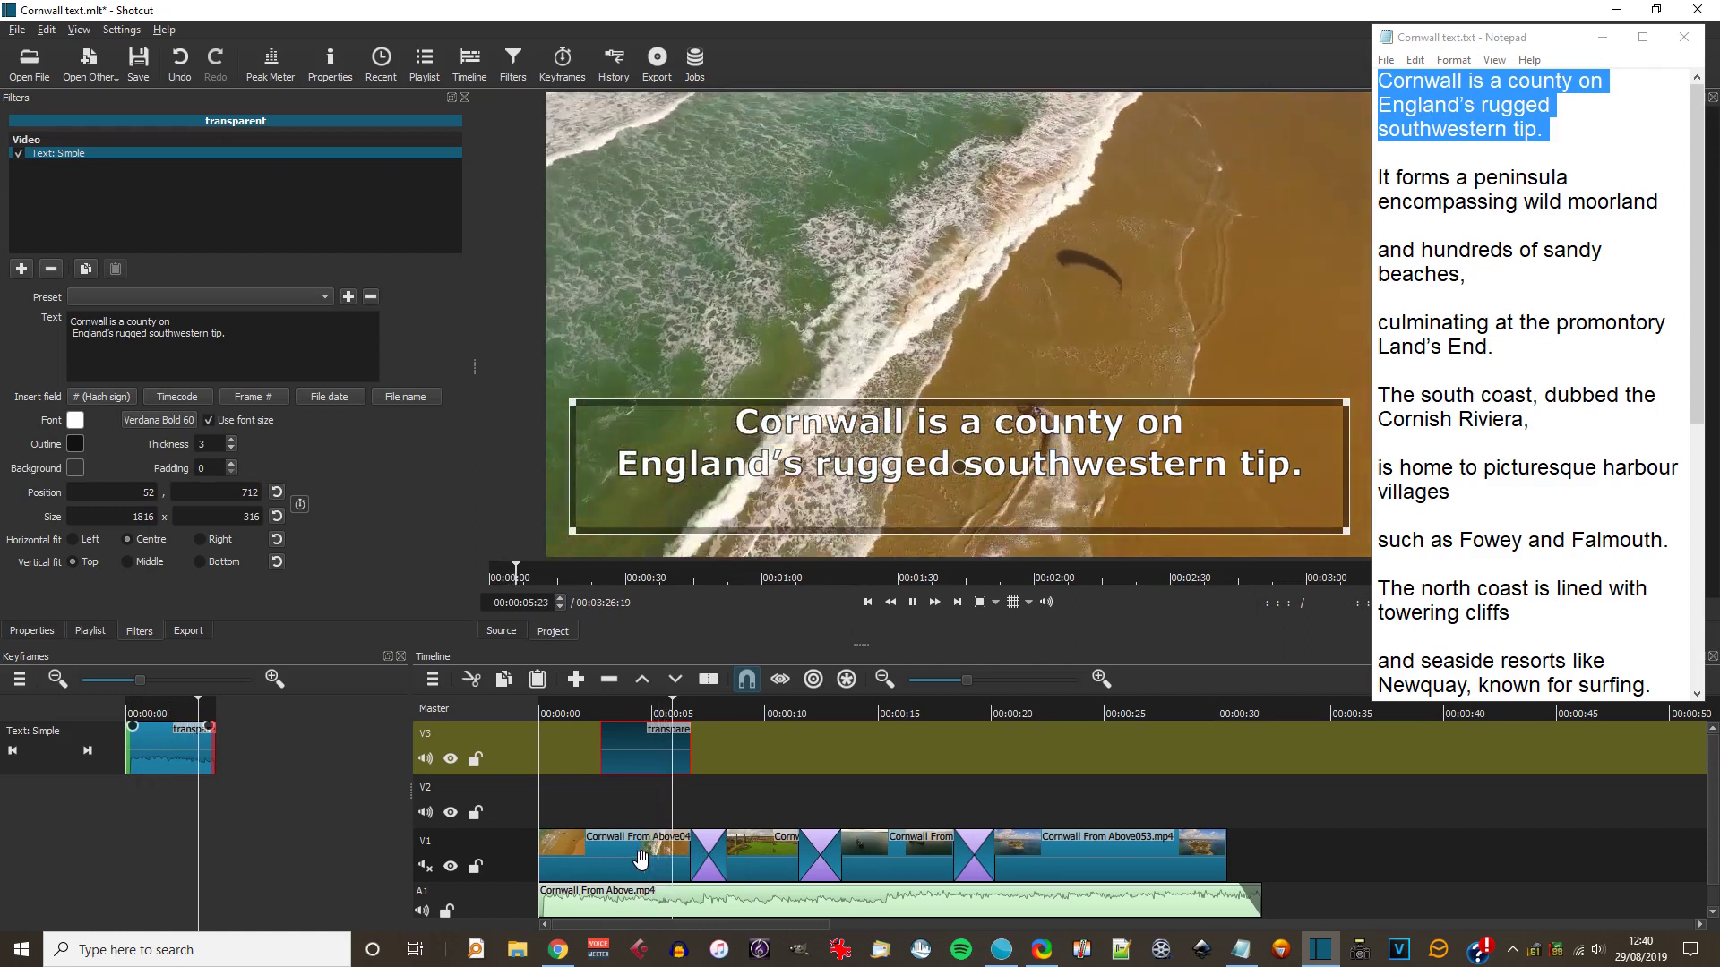
{"action": "key", "text": "space"}
- Replay the caption section from about 2 seconds, then reselect the V3 caption clip
{"action": "left_click", "coordinate": [621, 859]}
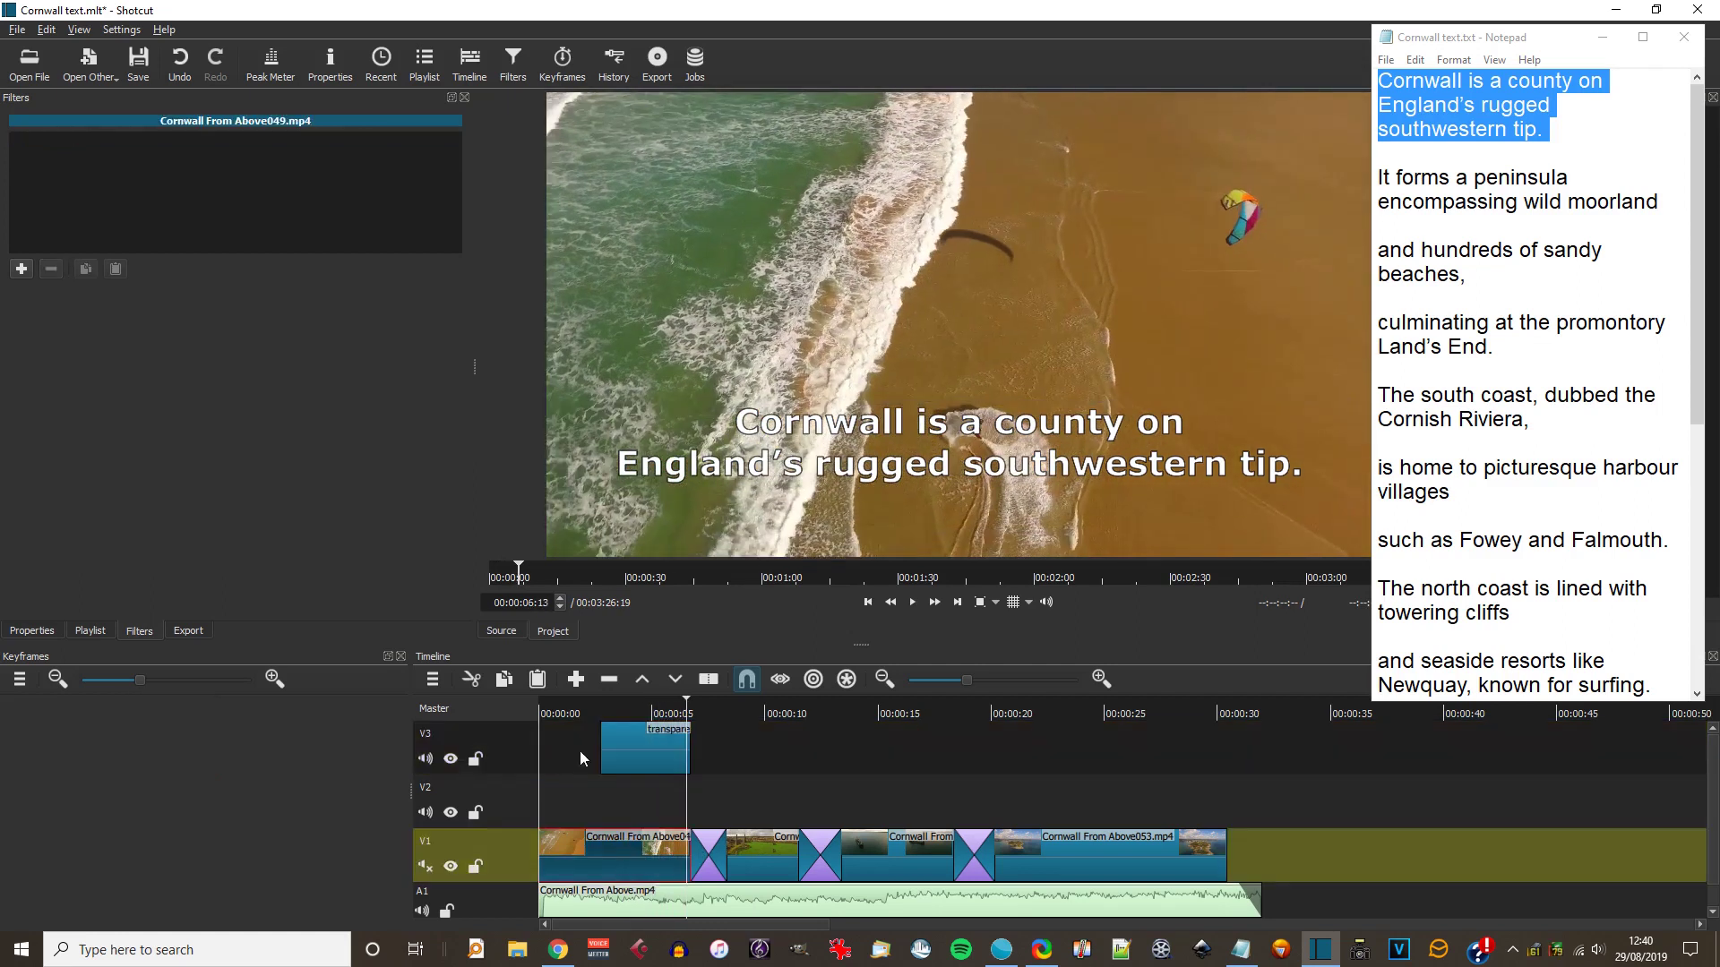
{"action": "left_click", "coordinate": [593, 713]}
{"action": "key", "text": "space"}
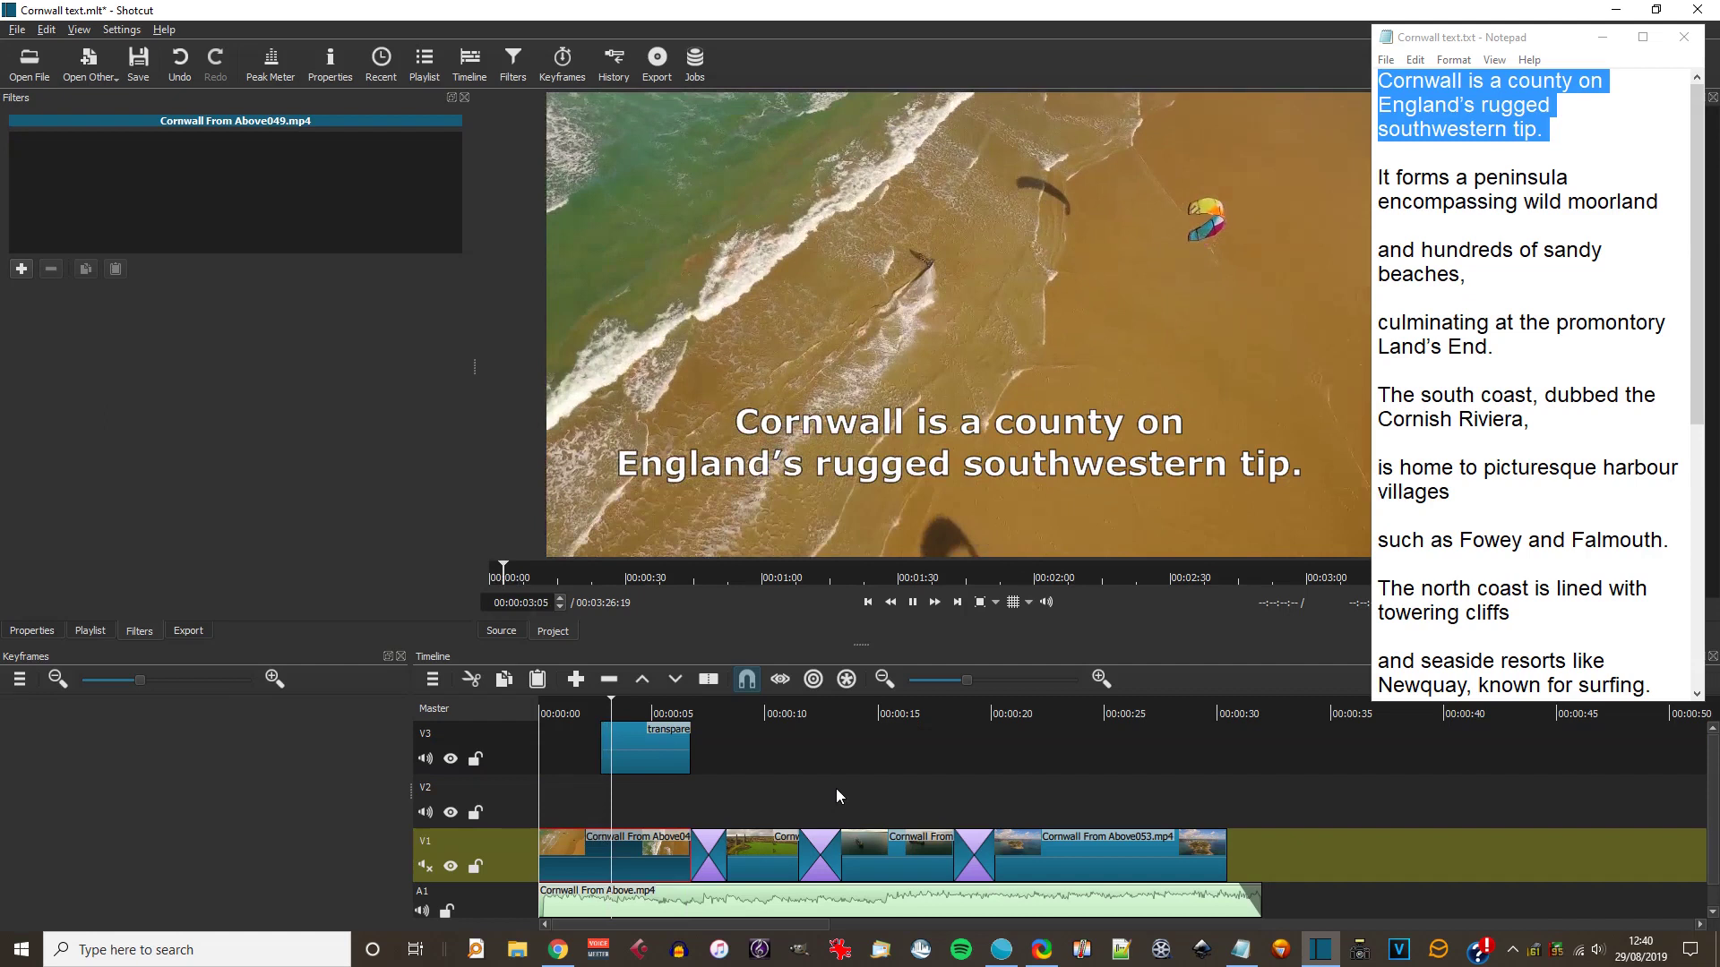
{"action": "key", "text": "space"}
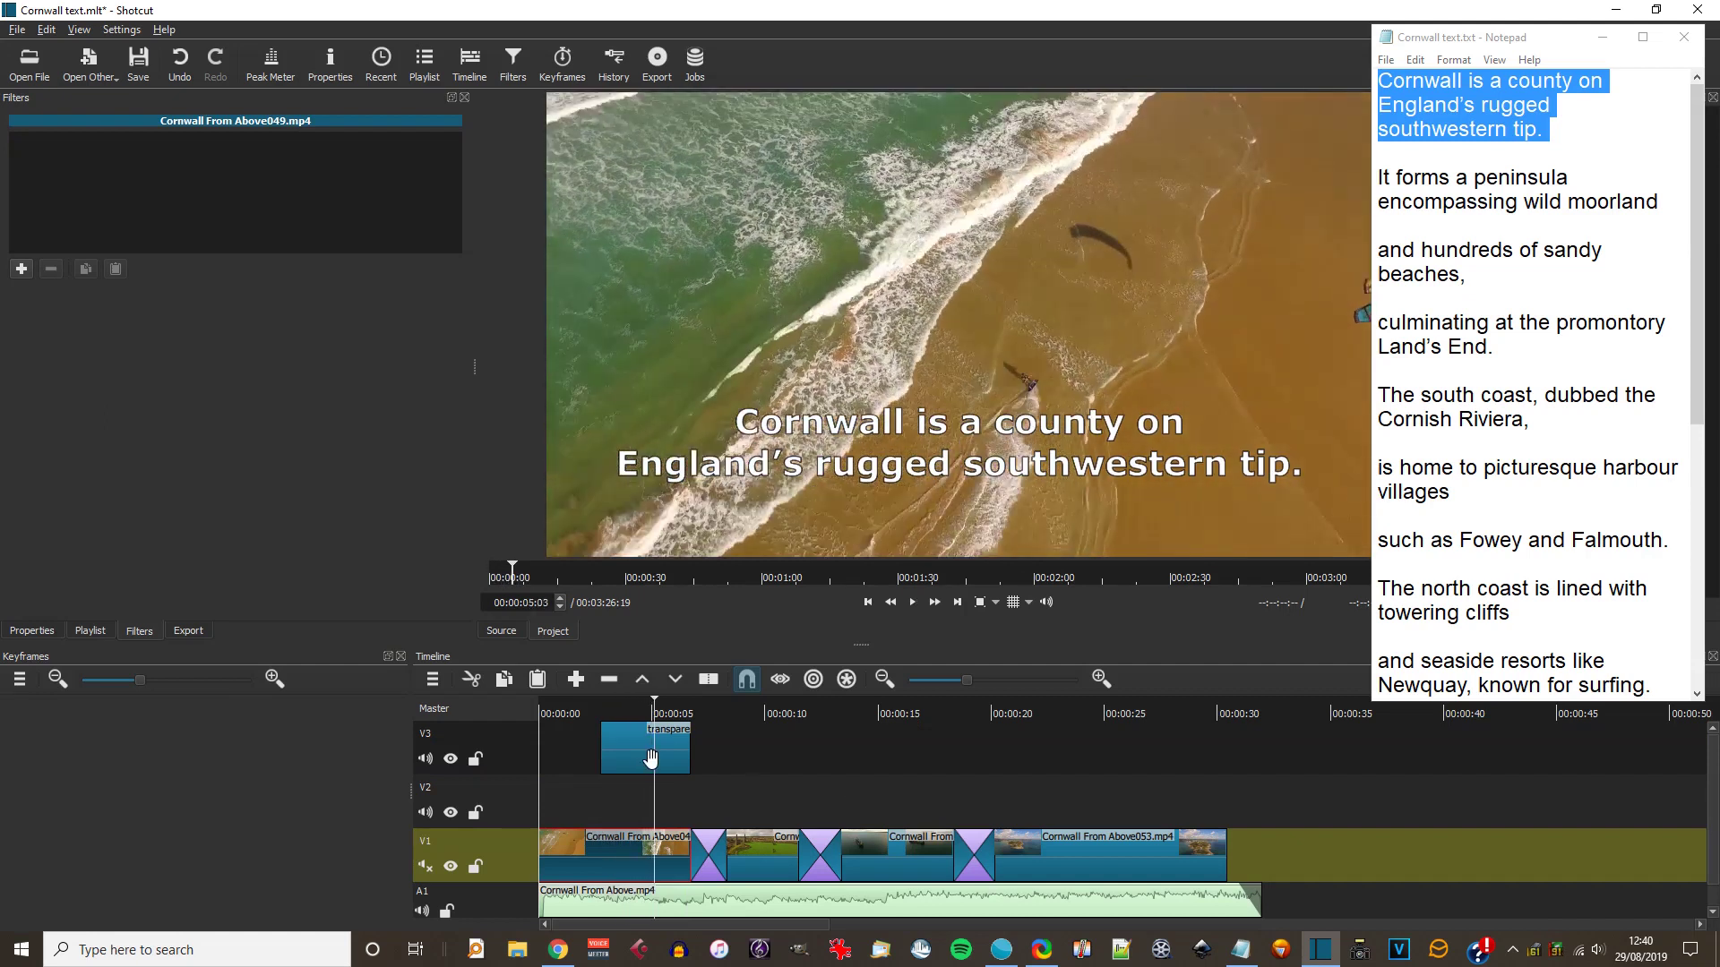
{"action": "left_click", "coordinate": [638, 750]}
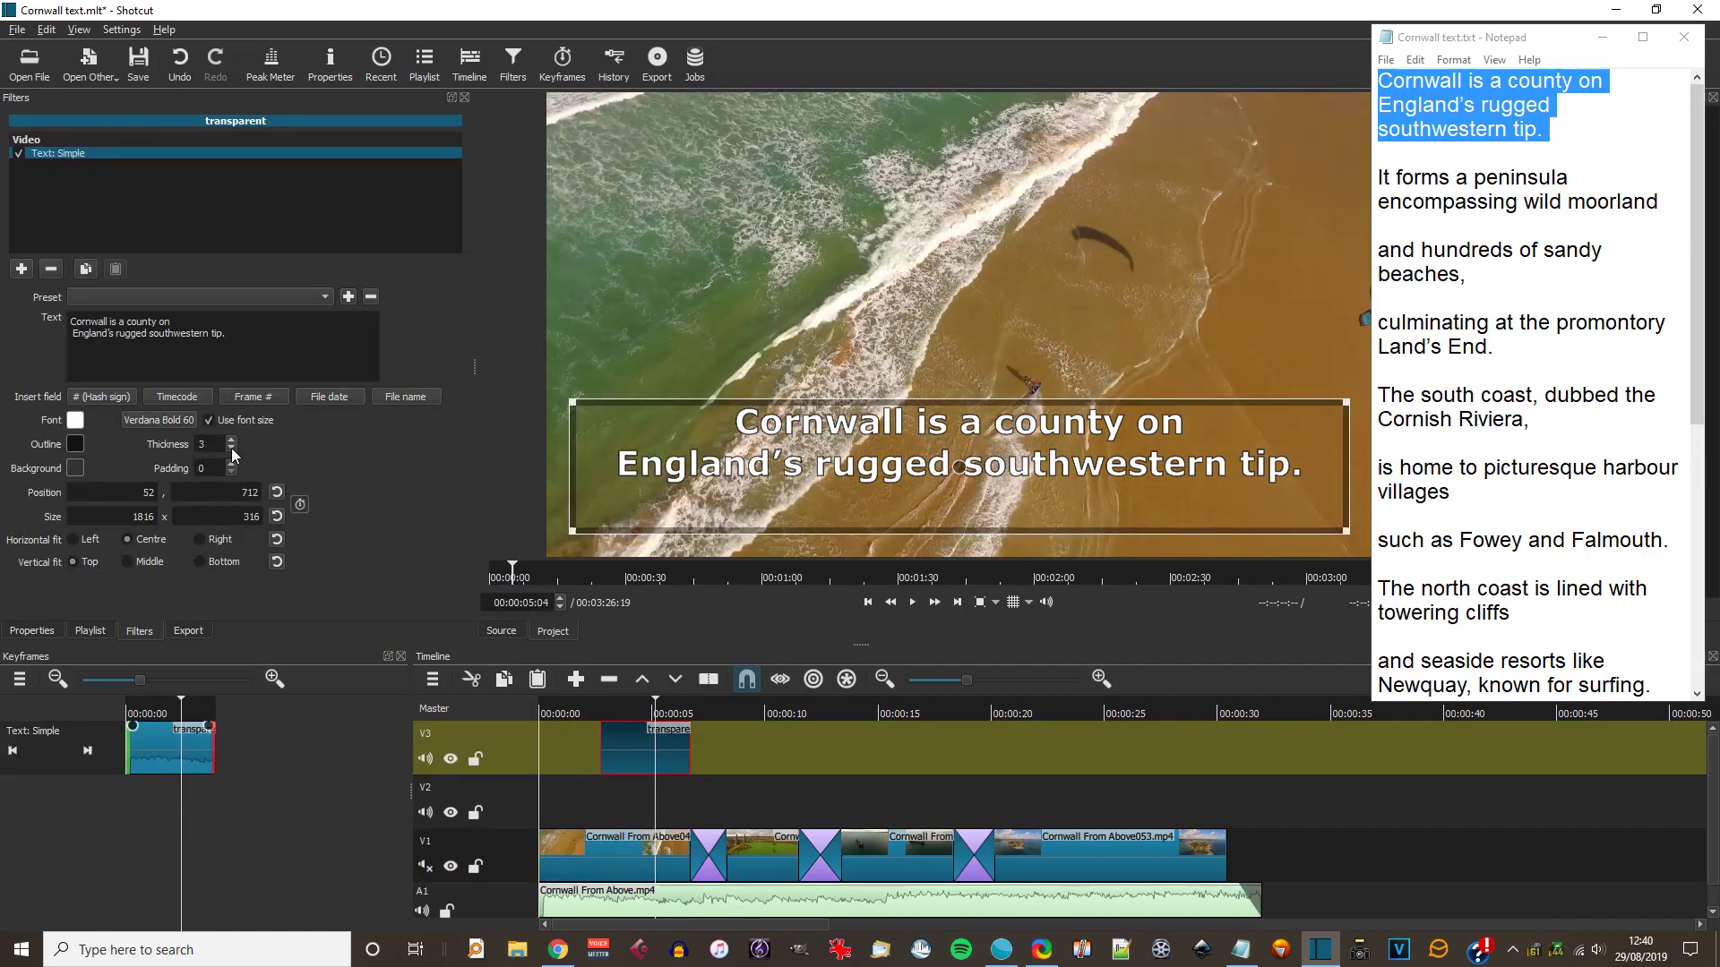
- Reduce the caption's outline thickness to 0 and preview it without an outline
{"action": "left_click", "coordinate": [231, 449]}
{"action": "left_click", "coordinate": [231, 449]}
{"action": "left_click", "coordinate": [231, 449]}
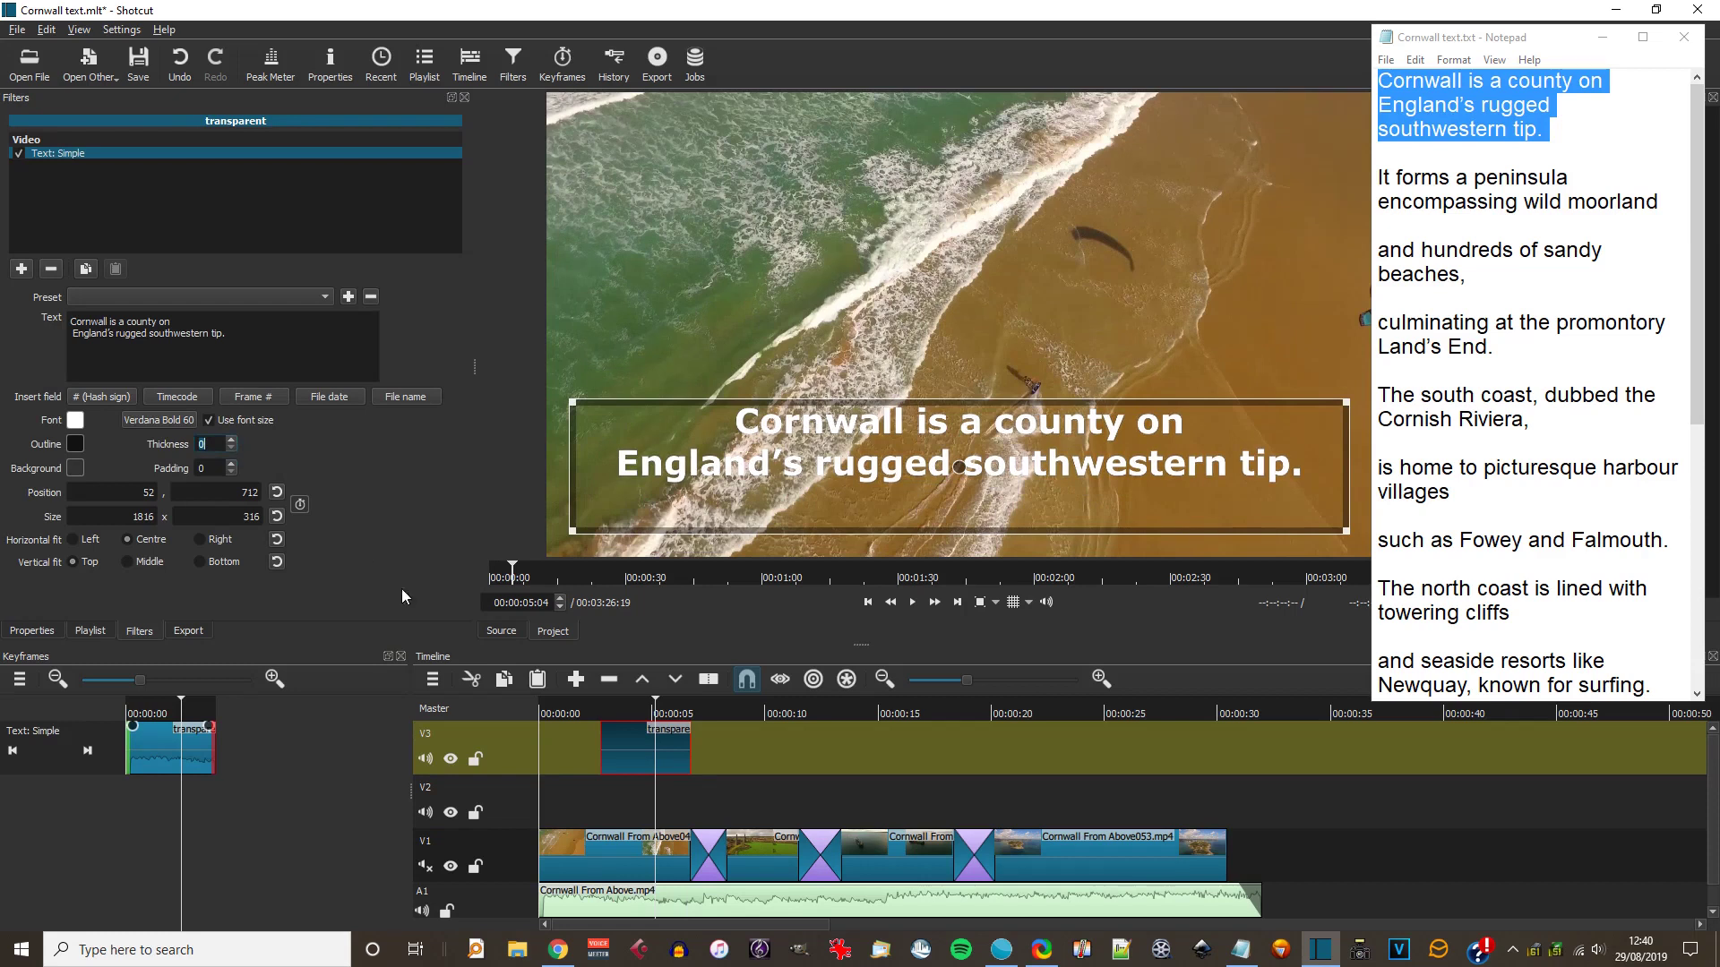
{"action": "left_click", "coordinate": [583, 713]}
{"action": "key", "text": "space"}
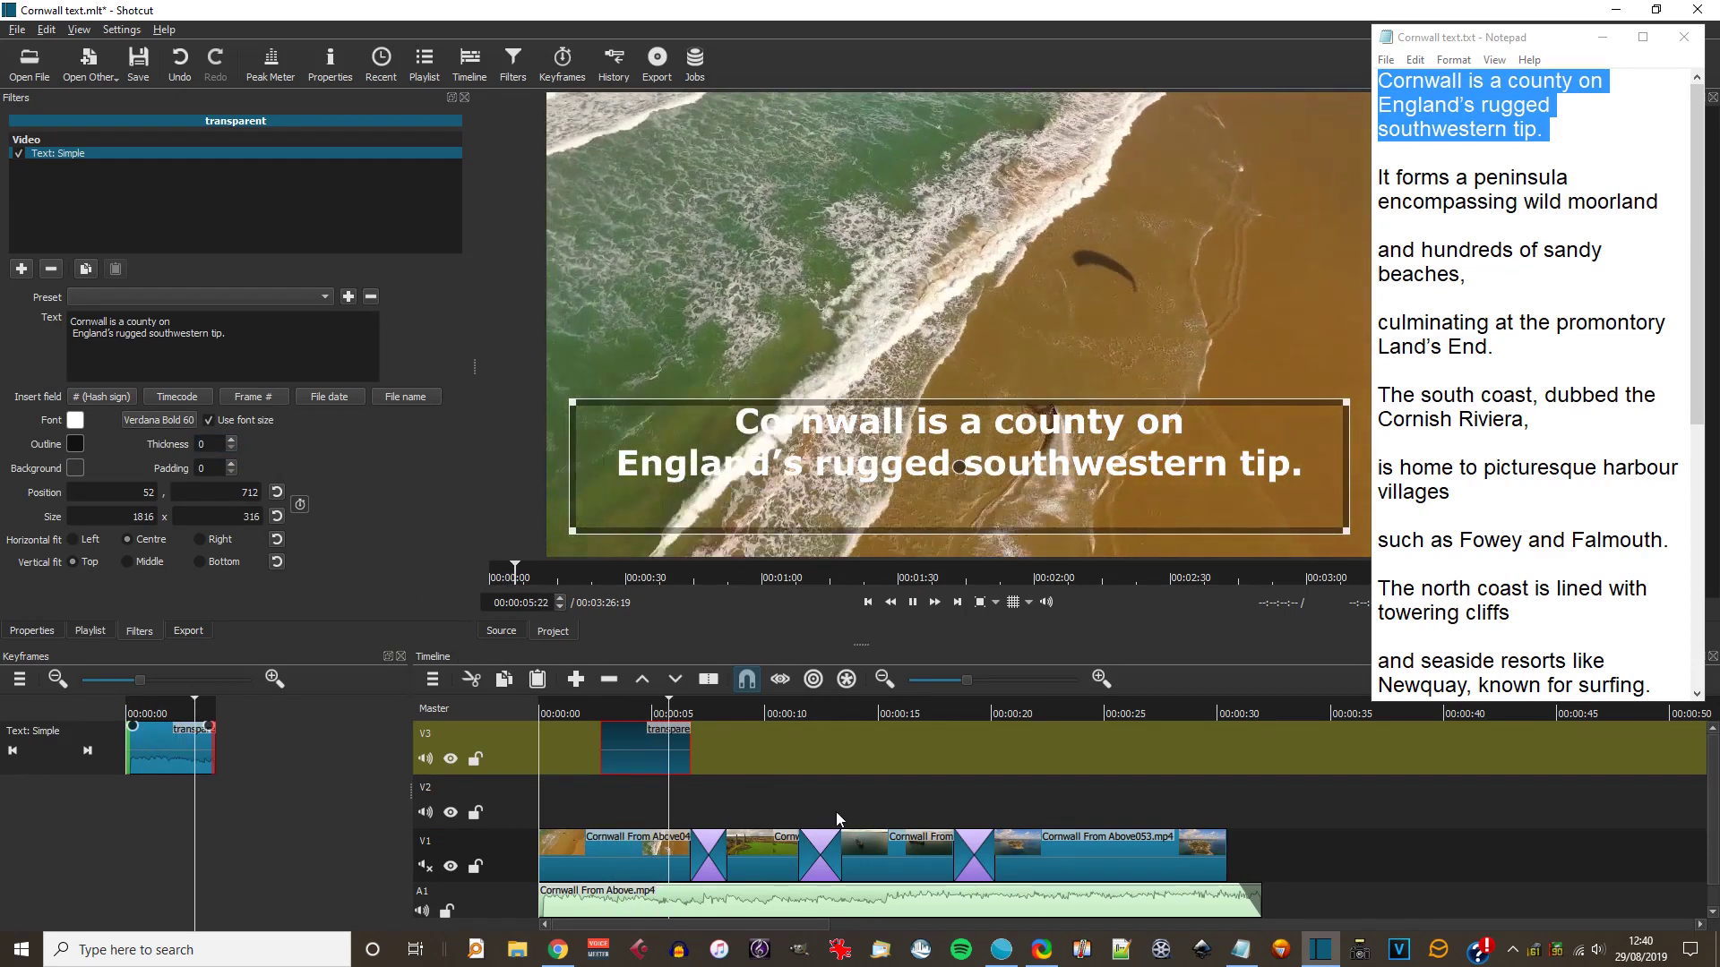
{"action": "key", "text": "space"}
- Try a heavier outline, then settle on an outline thickness of 1
{"action": "left_click", "coordinate": [231, 441]}
{"action": "left_click", "coordinate": [231, 441]}
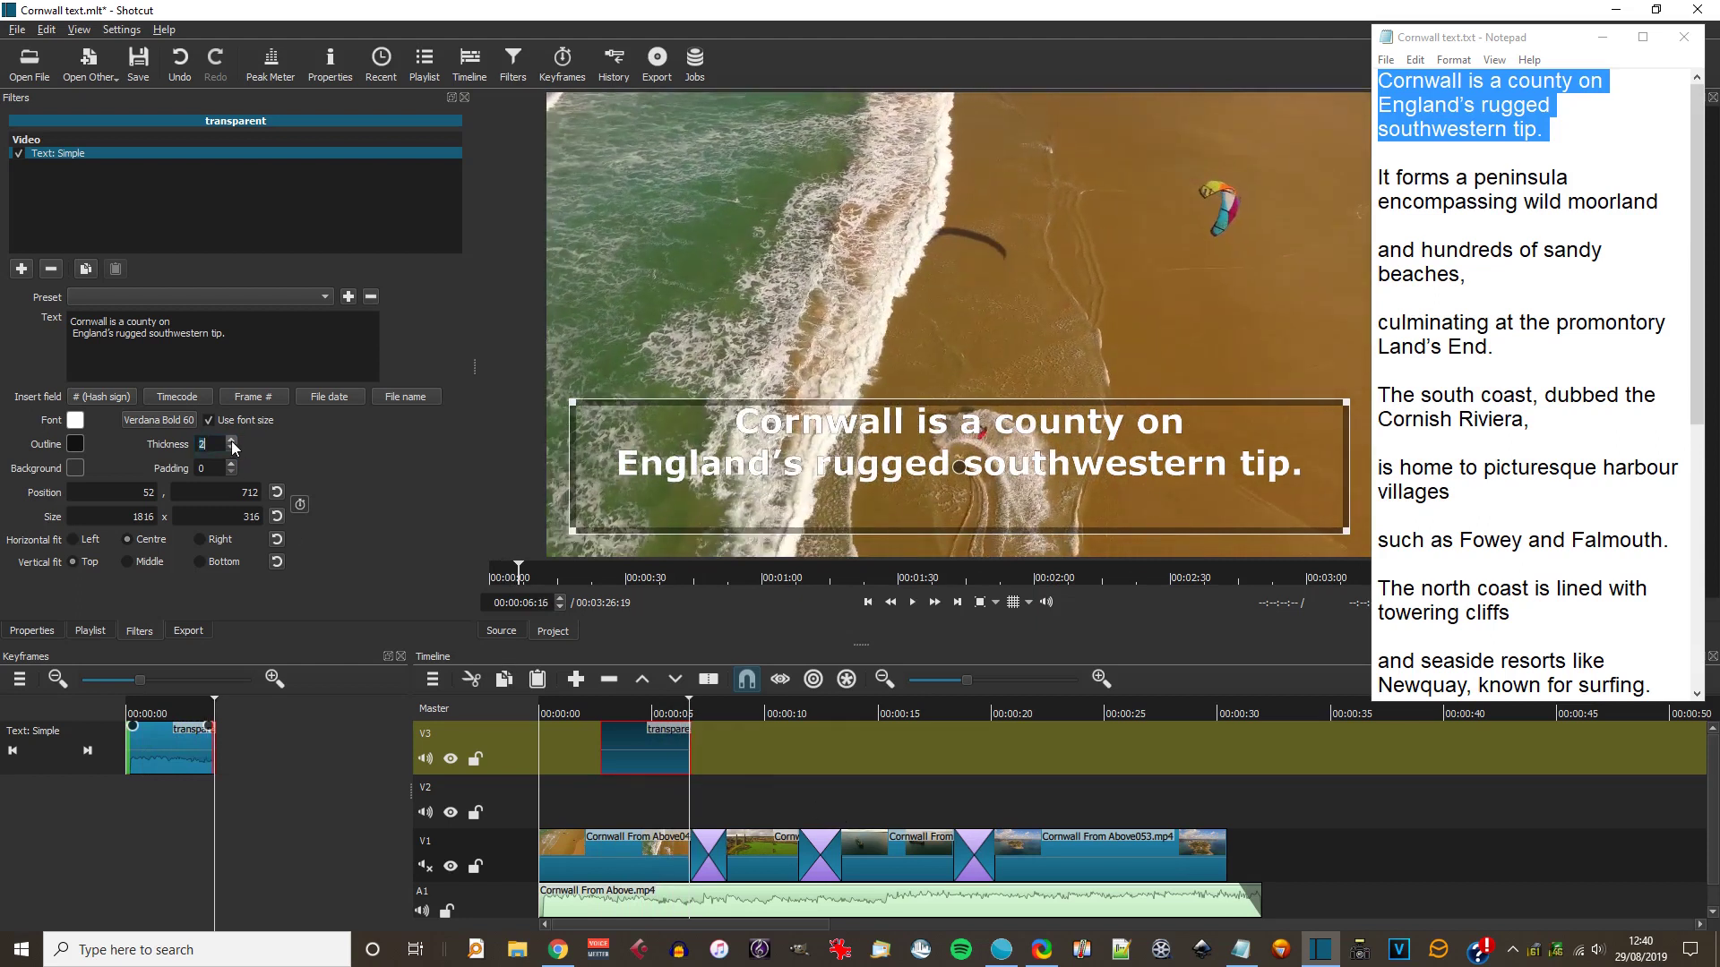
{"action": "left_click", "coordinate": [231, 441]}
{"action": "left_click", "coordinate": [231, 441]}
{"action": "left_click", "coordinate": [231, 441]}
{"action": "left_click", "coordinate": [231, 440]}
{"action": "left_click", "coordinate": [231, 441]}
{"action": "left_click", "coordinate": [231, 440]}
{"action": "left_click", "coordinate": [232, 440]}
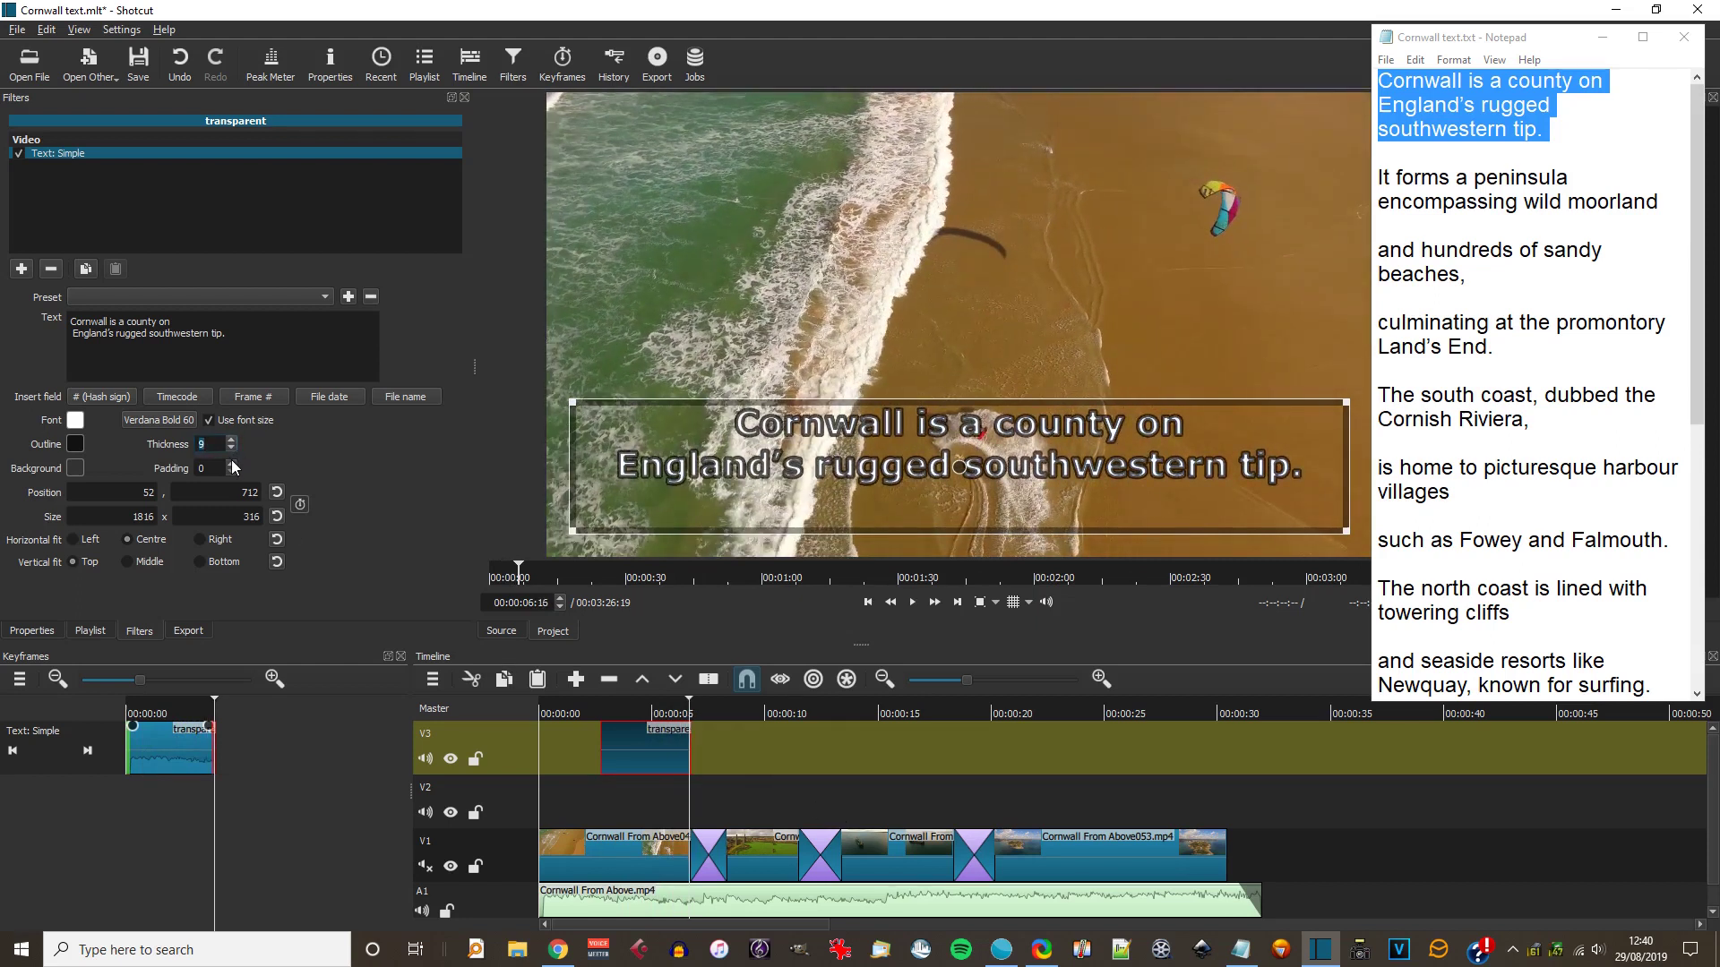
{"action": "left_click", "coordinate": [232, 449]}
{"action": "left_click", "coordinate": [232, 449]}
{"action": "left_click", "coordinate": [233, 448]}
{"action": "left_click", "coordinate": [233, 448]}
{"action": "left_click", "coordinate": [233, 449]}
{"action": "left_click", "coordinate": [233, 449]}
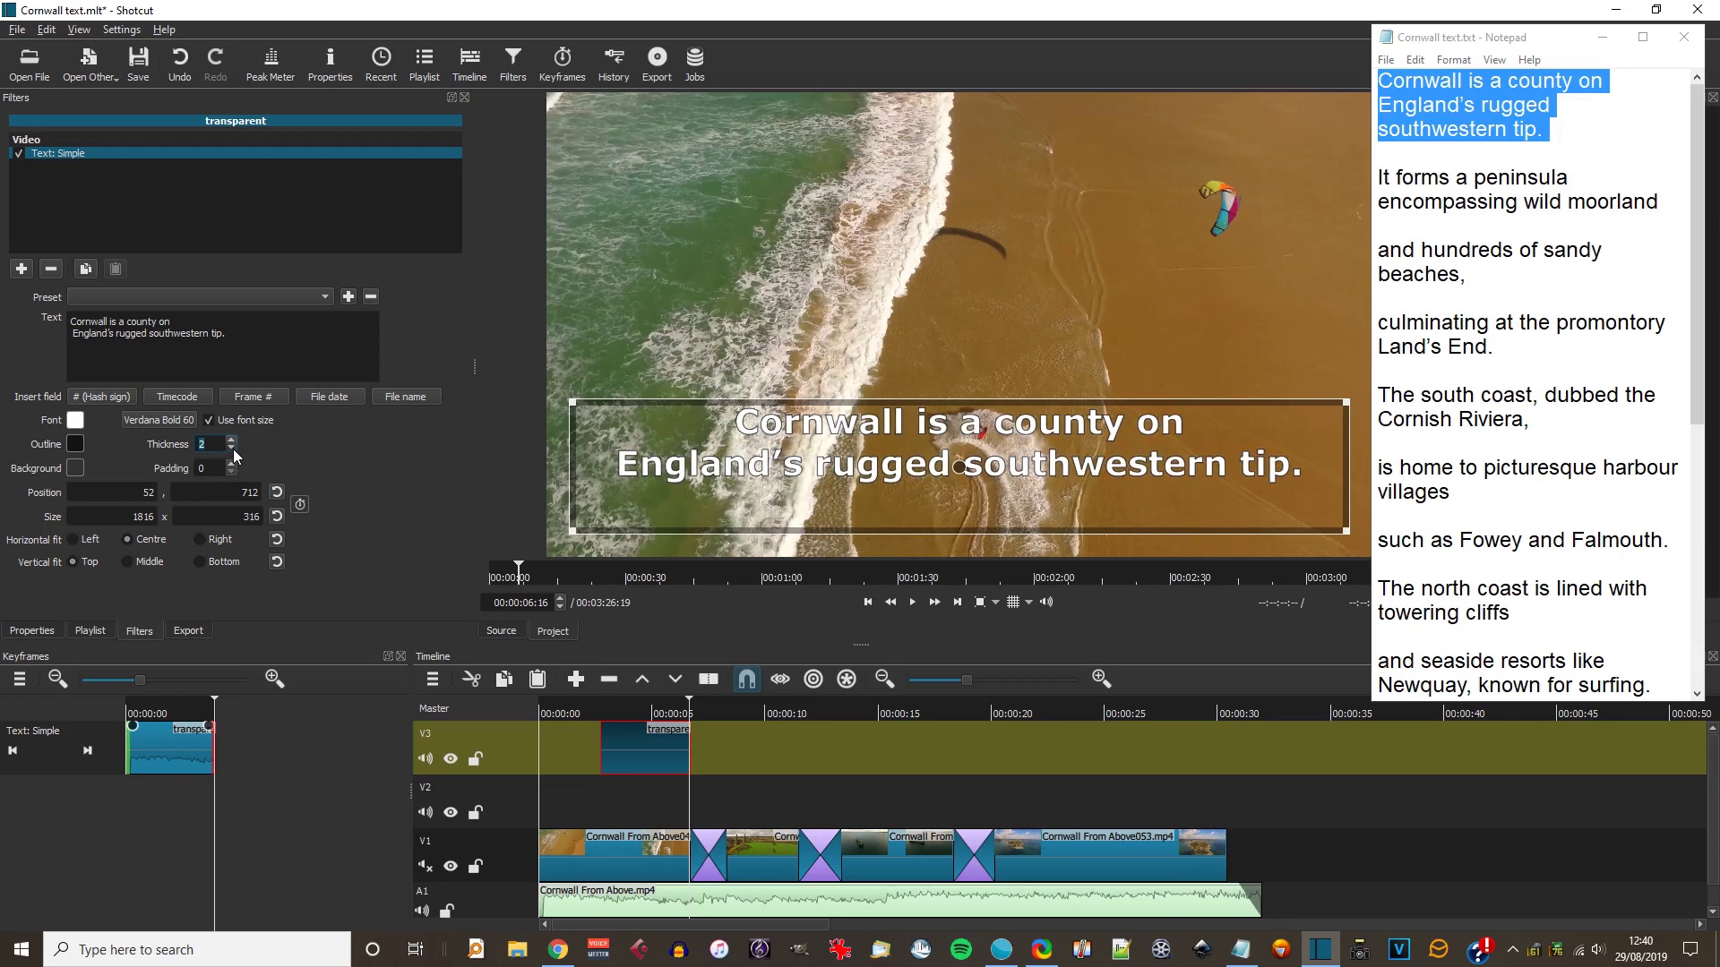
{"action": "left_click", "coordinate": [233, 449]}
{"action": "left_click", "coordinate": [233, 449]}
{"action": "left_click", "coordinate": [232, 442]}
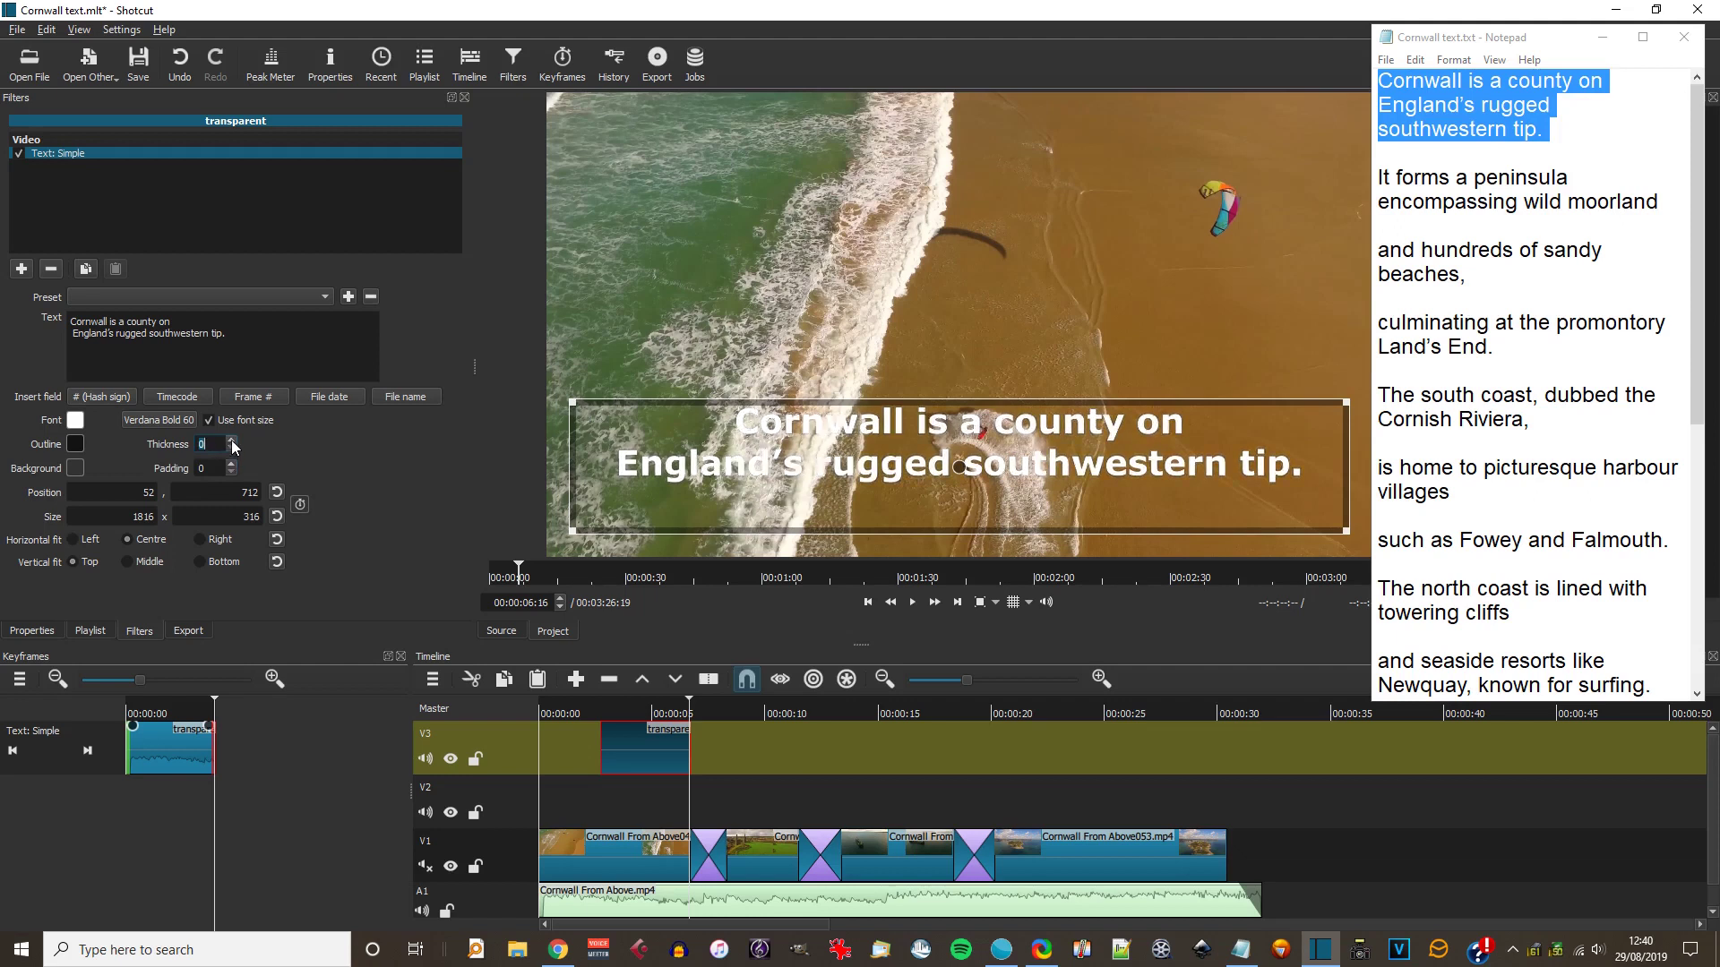
{"action": "left_click", "coordinate": [589, 706]}
- Play back the caption to check the thinner outline
{"action": "key", "text": "space"}
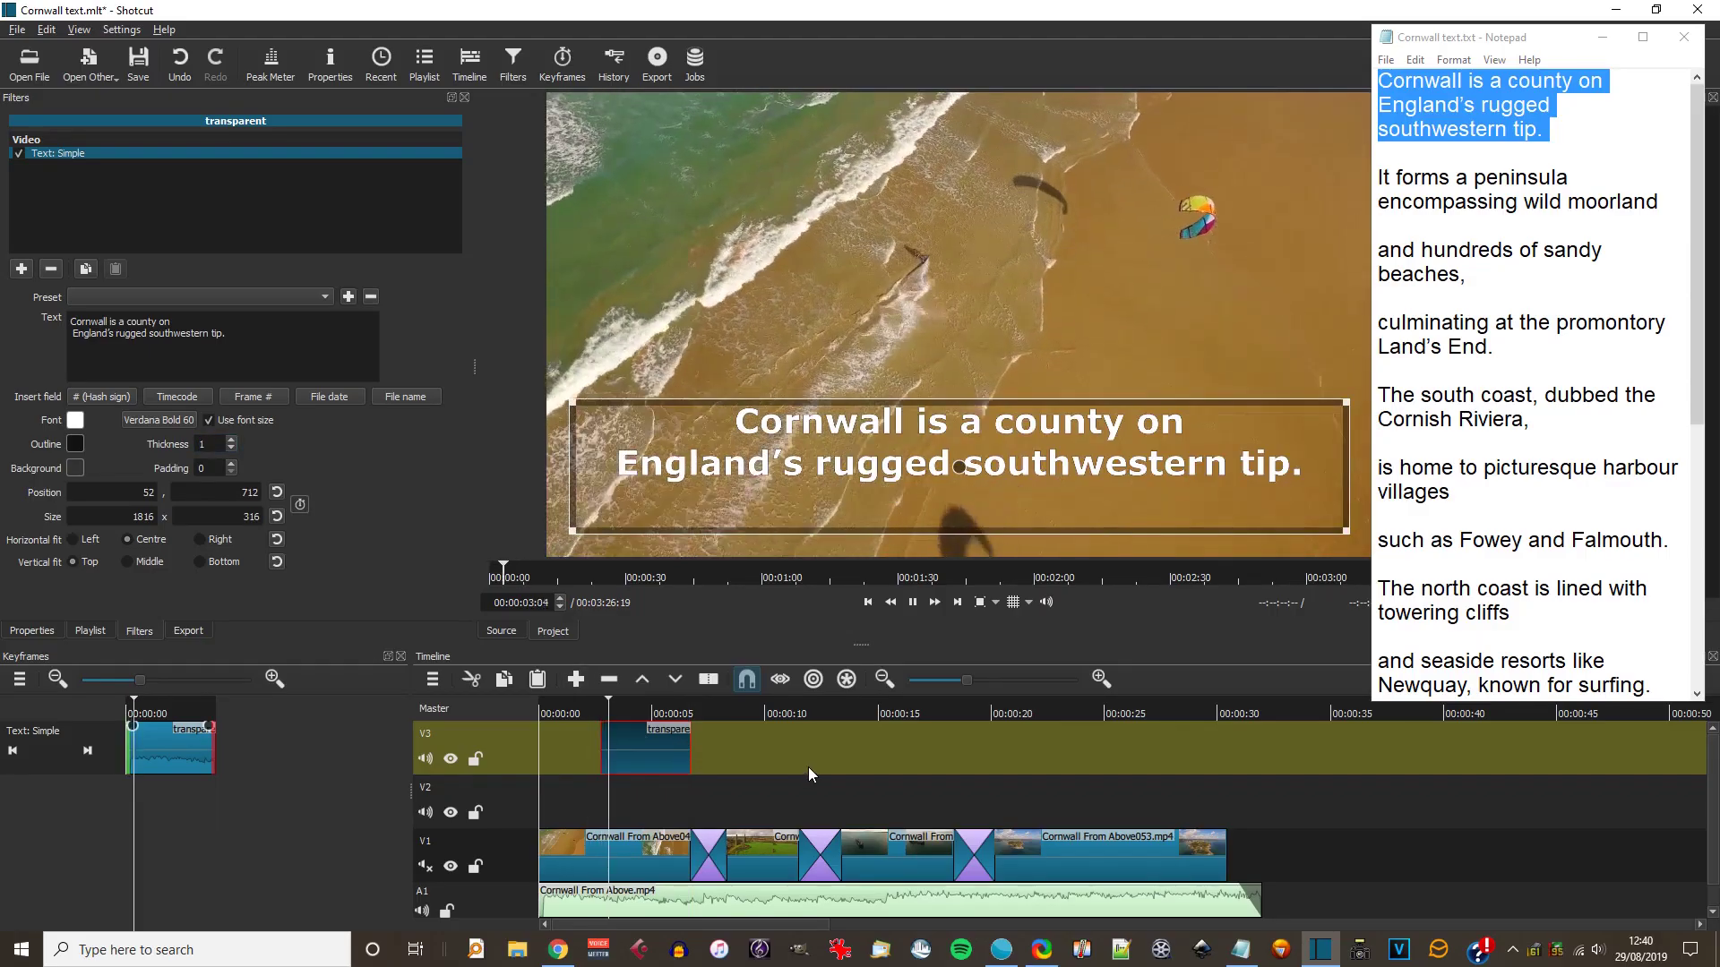
{"action": "left_click", "coordinate": [633, 858]}
{"action": "key", "text": "space"}
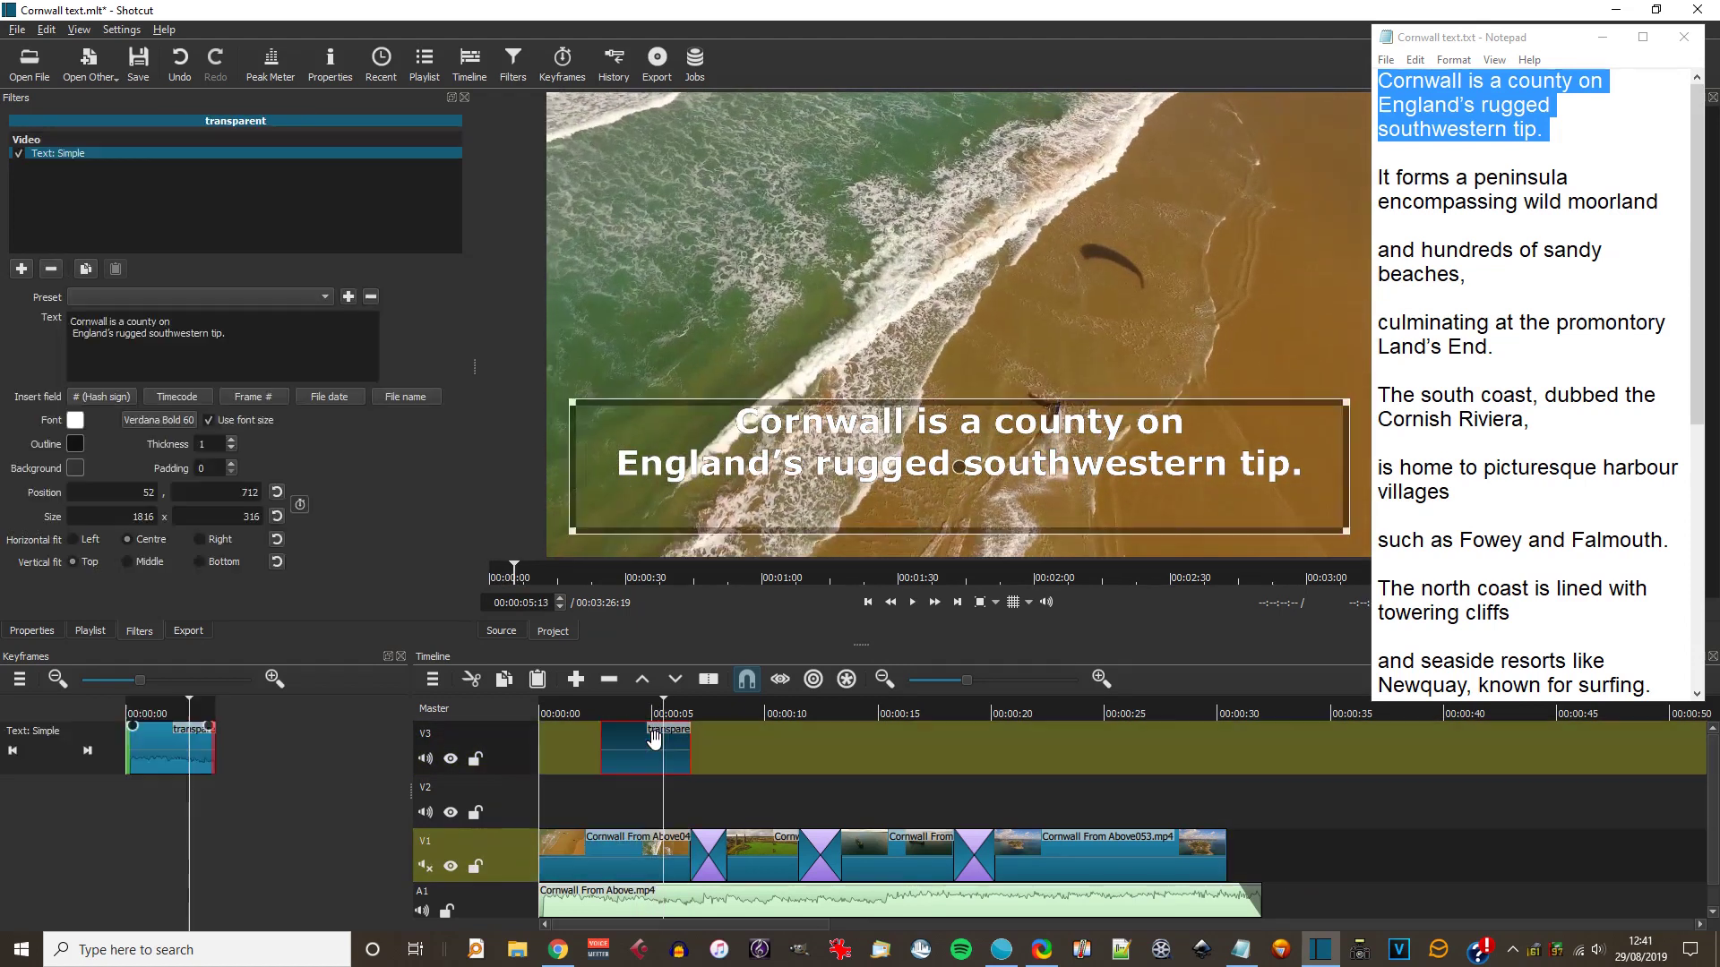
- Give the caption clip 1-second fade-in and fade-out that adjust opacity, then preview them
{"action": "left_click_drag", "start_coordinate": [603, 725], "coordinate": [654, 727]}
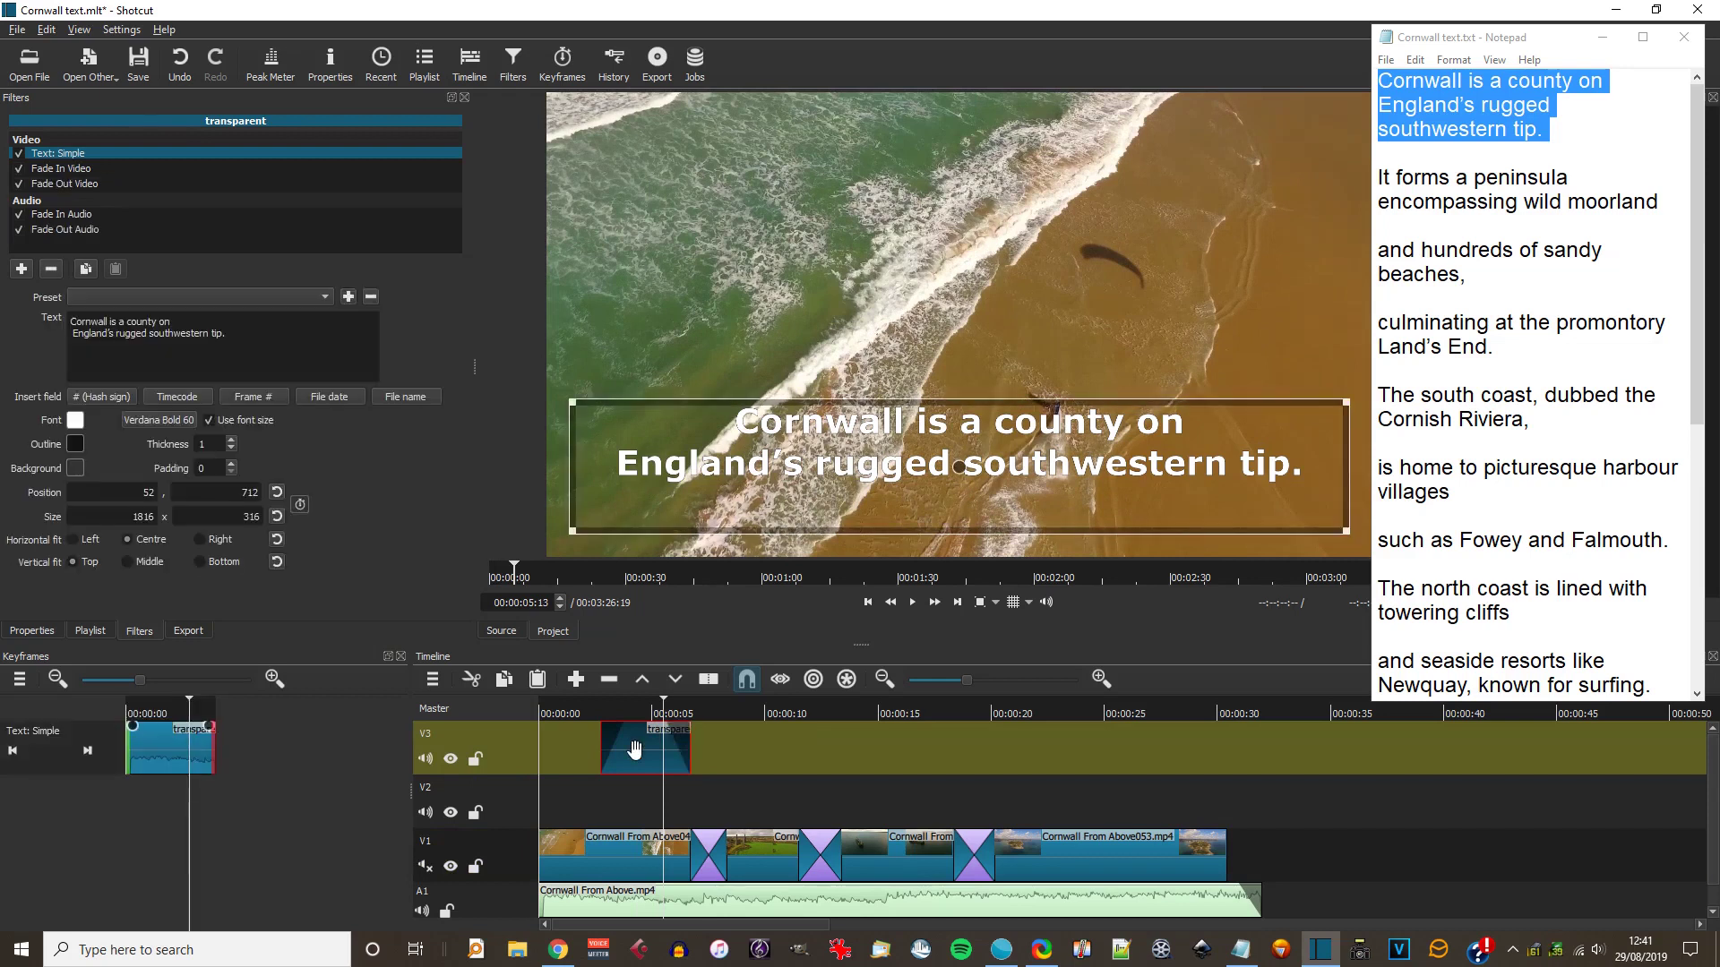
{"action": "left_click", "coordinate": [51, 169]}
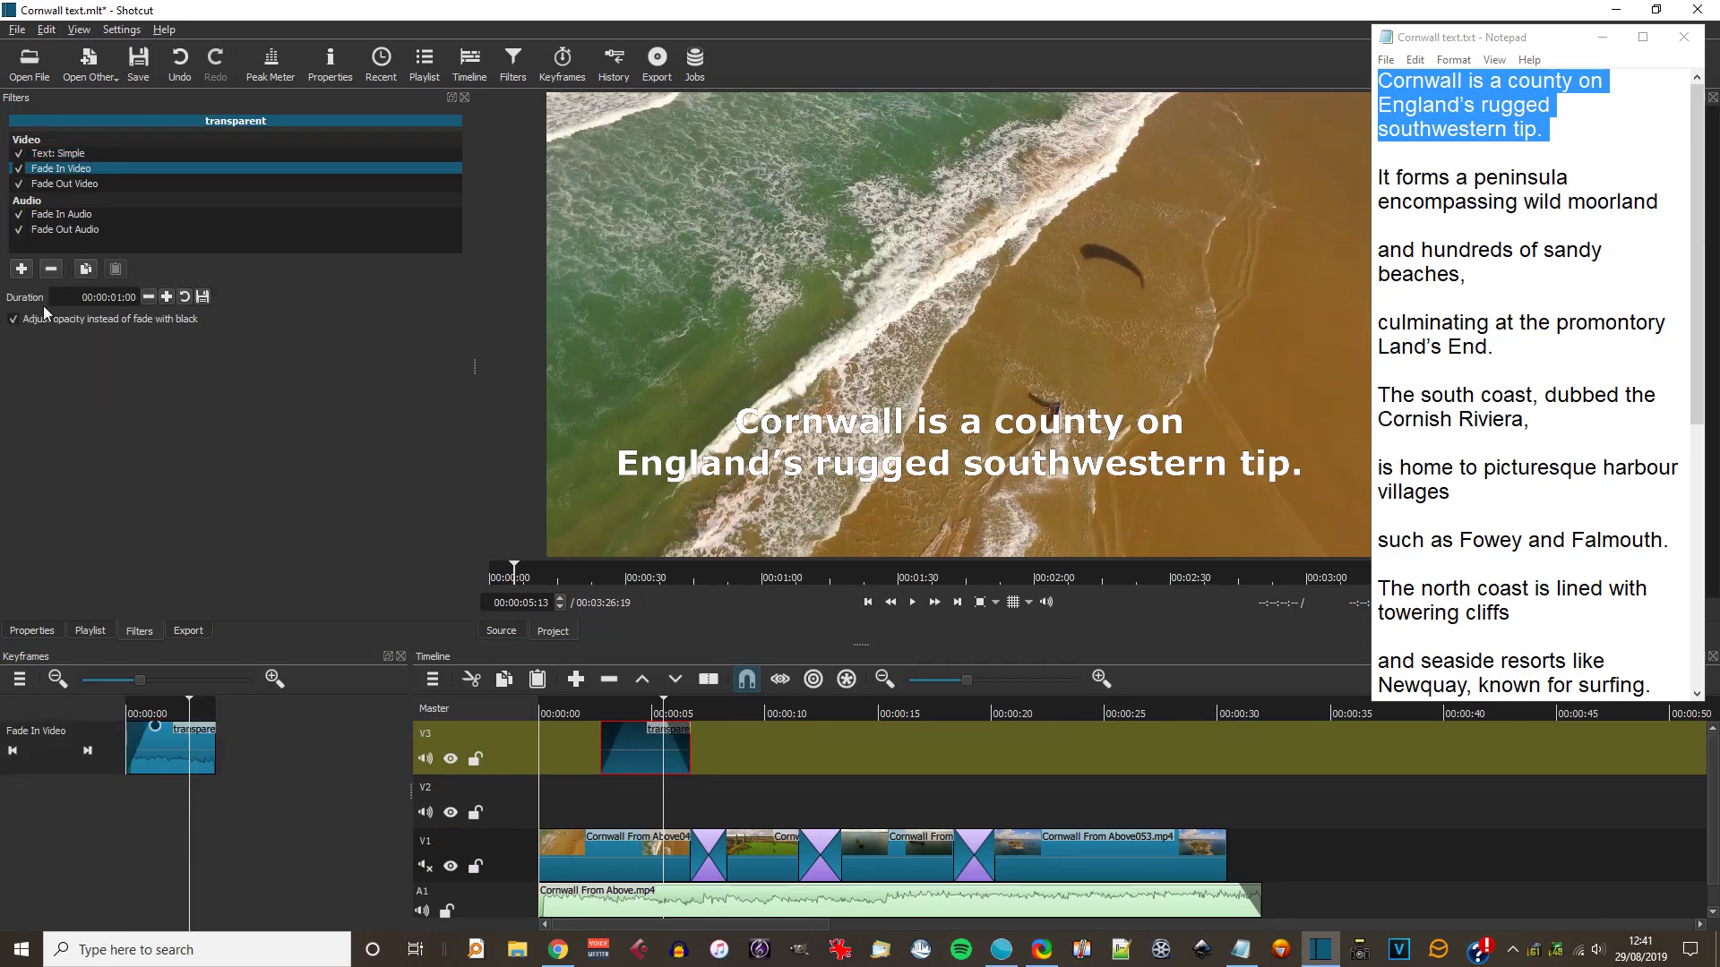
{"action": "left_click", "coordinate": [67, 187]}
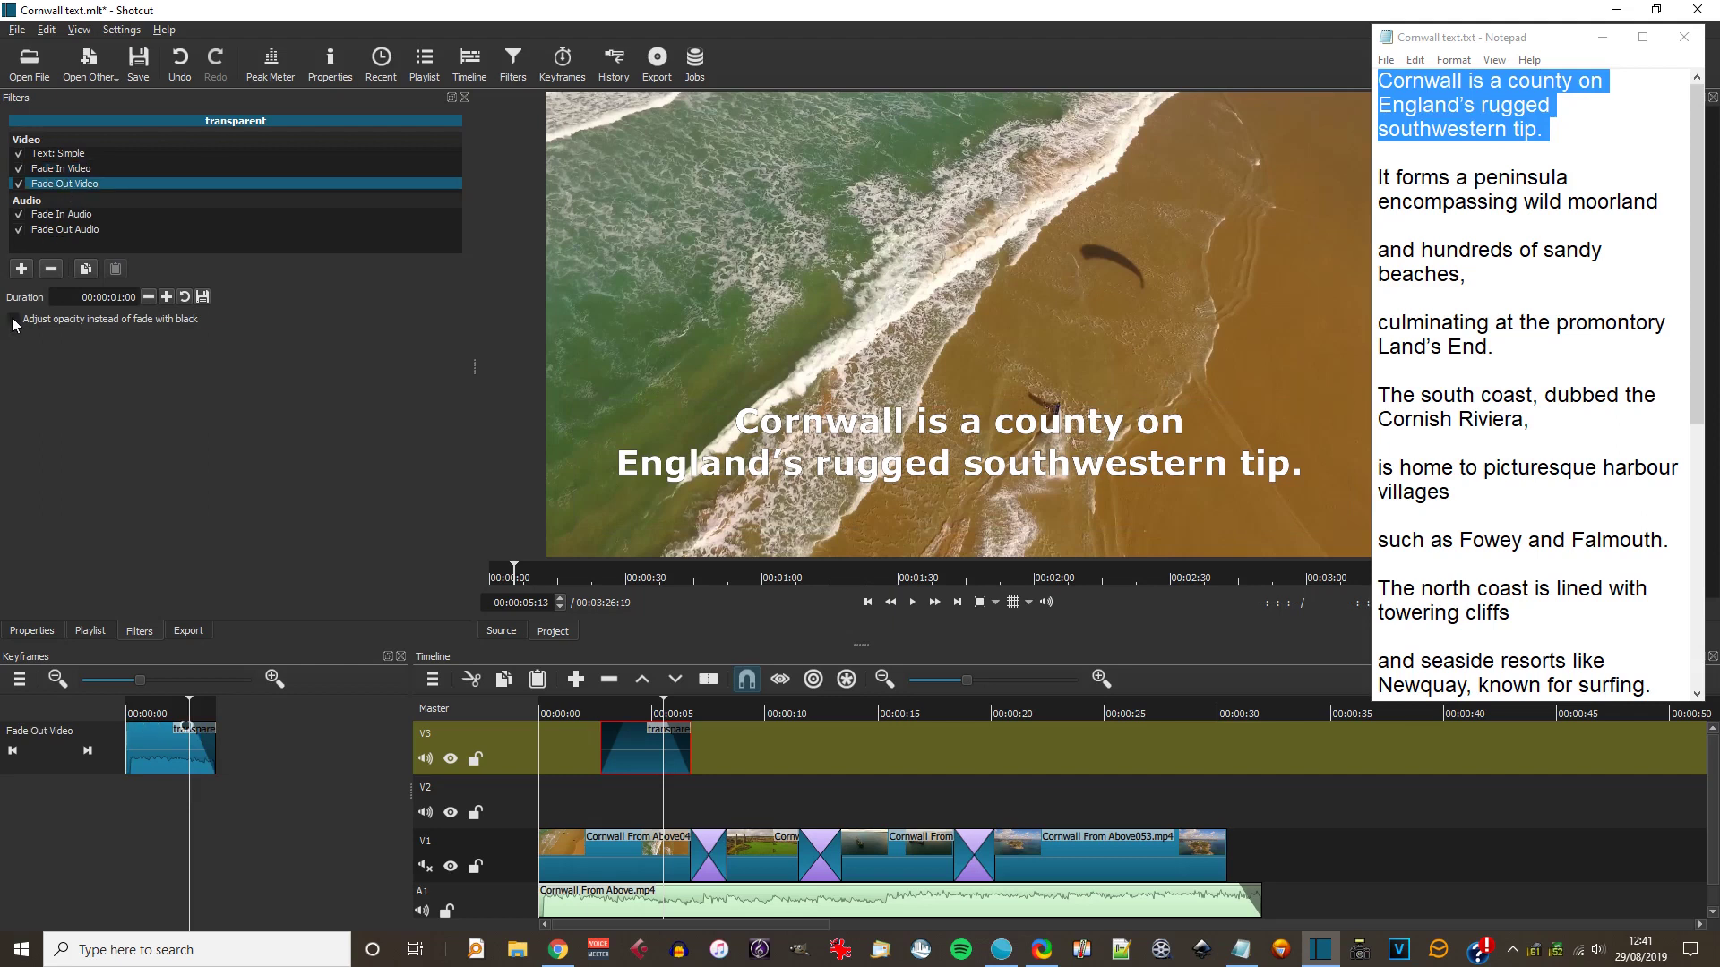
{"action": "left_click", "coordinate": [591, 711]}
{"action": "key", "text": "space"}
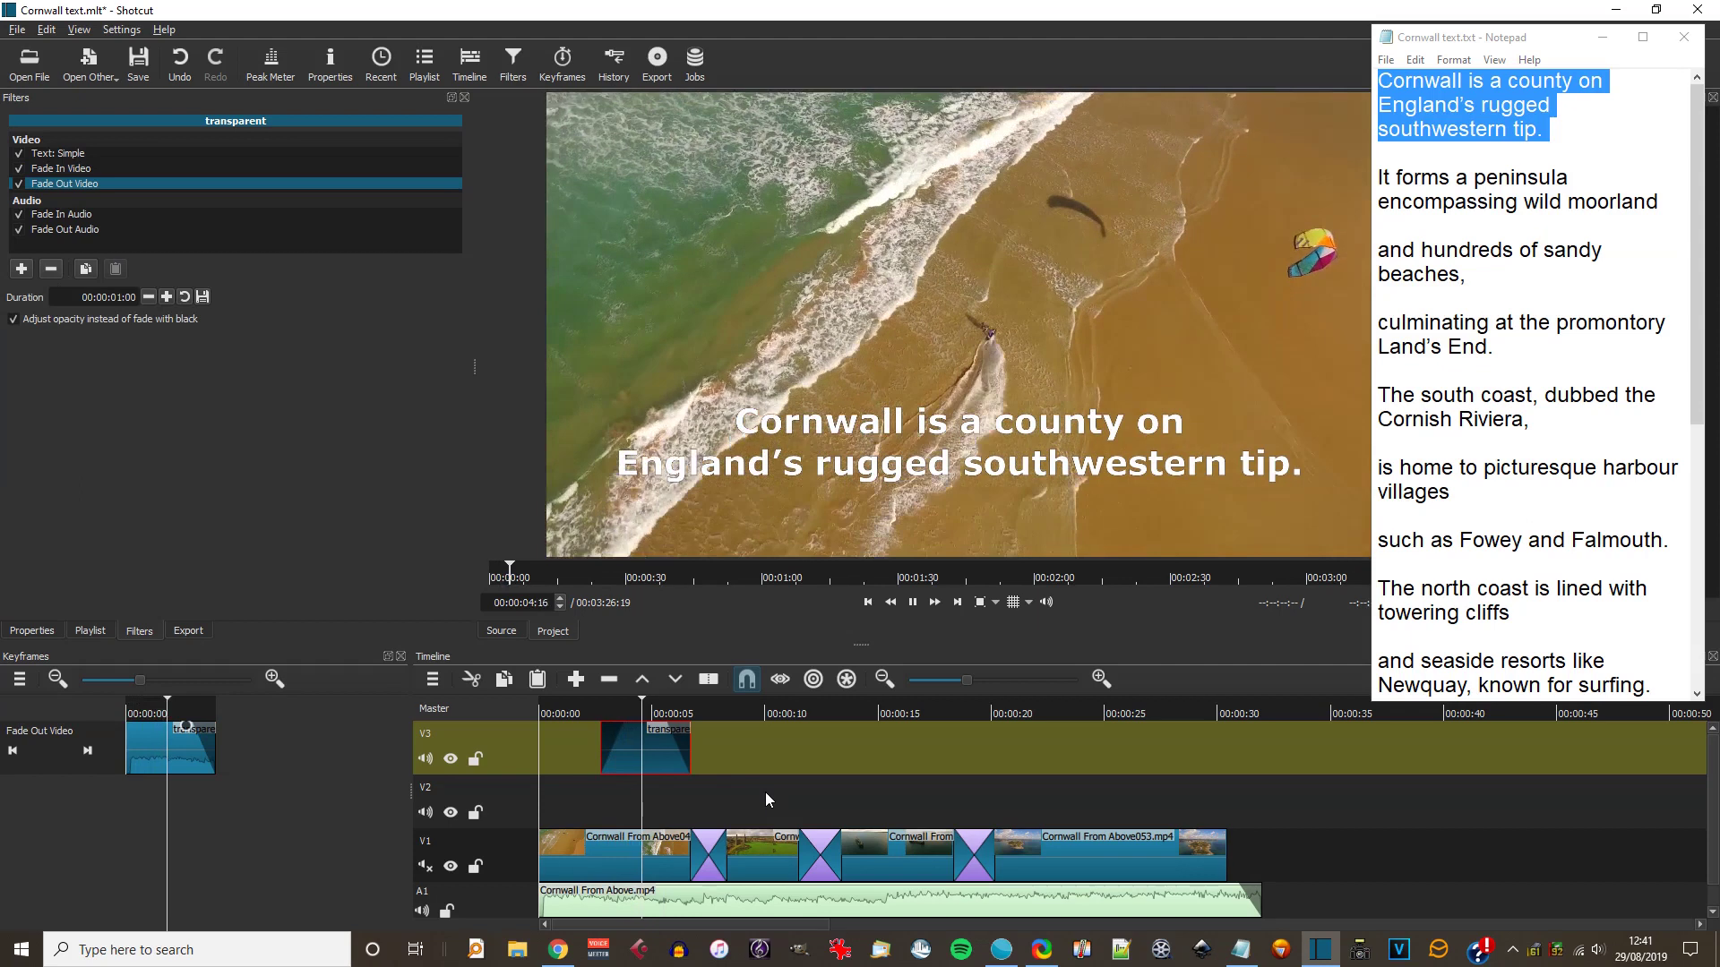
{"action": "key", "text": "space"}
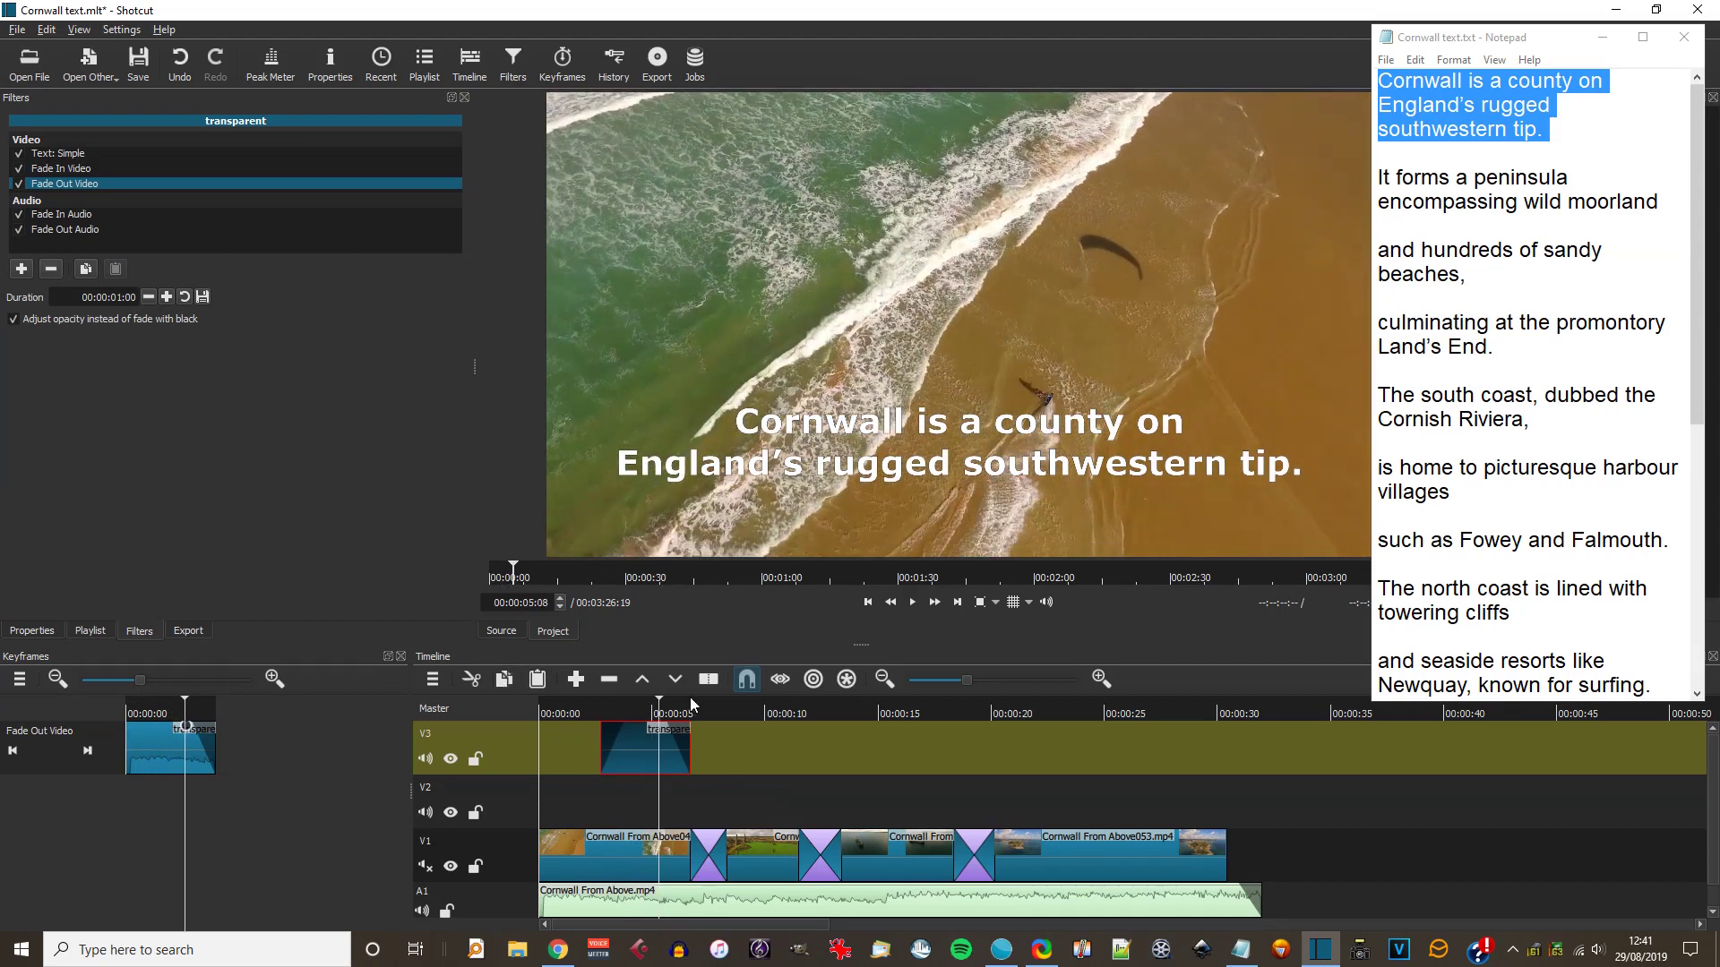
- Paste a copy of the caption clip right after the first one on V3
{"action": "left_click", "coordinate": [700, 712]}
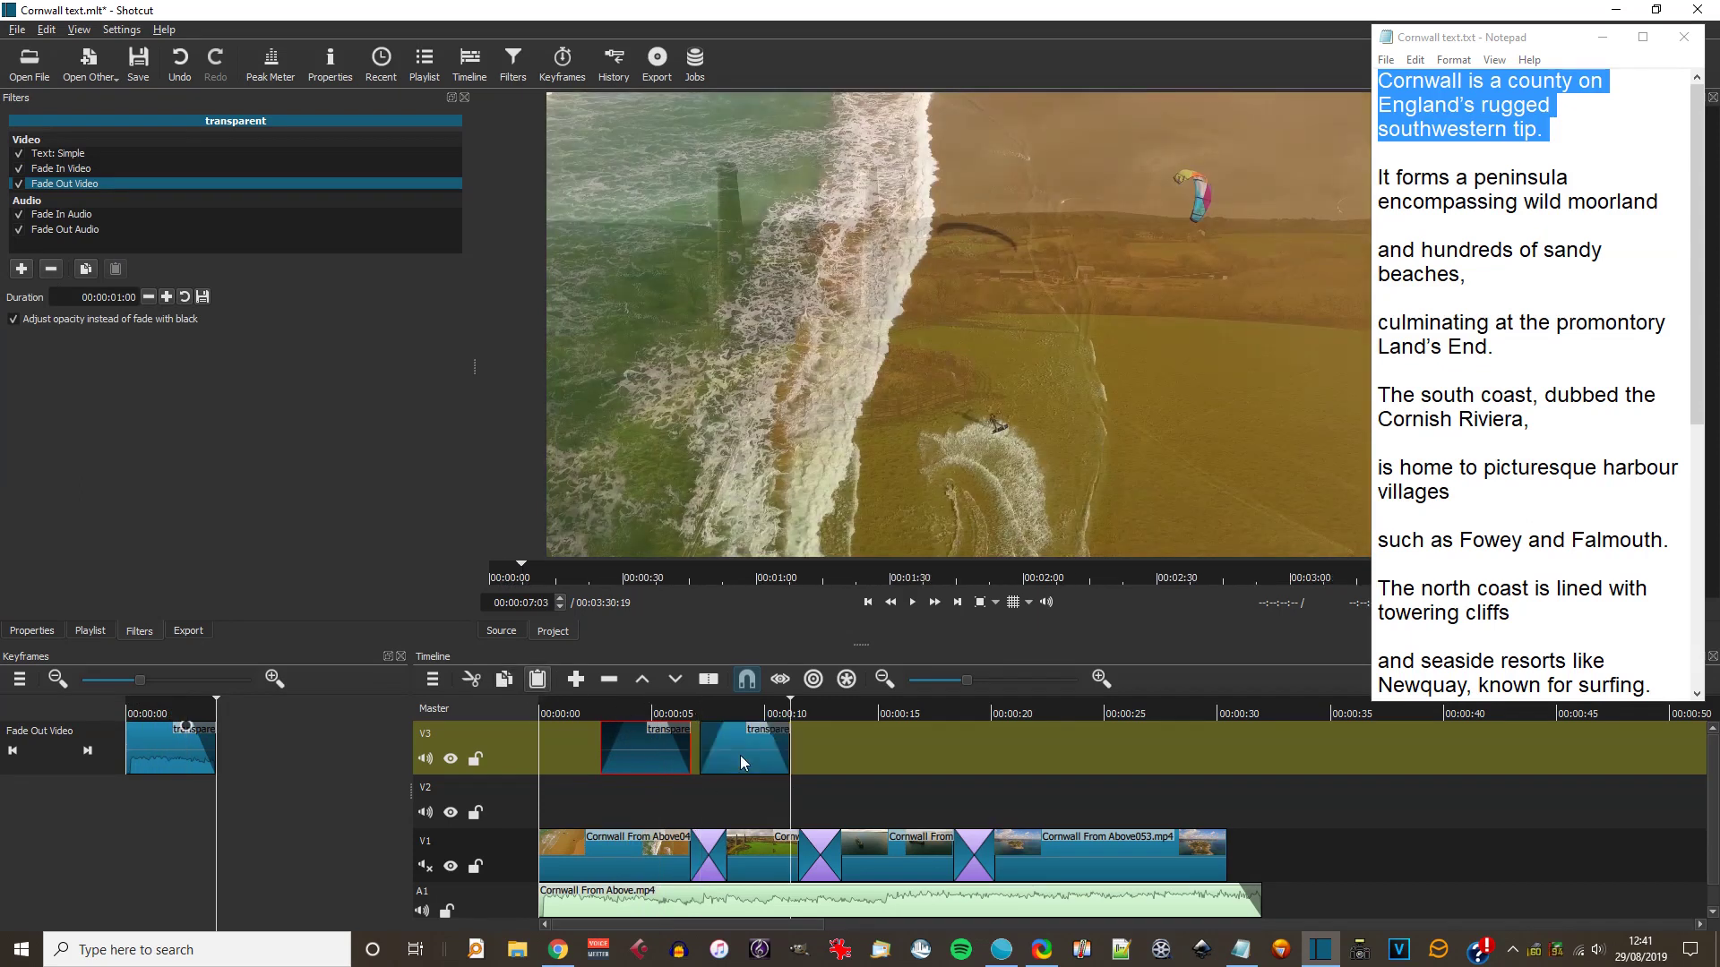
{"action": "key", "text": "a"}
{"action": "left_click", "coordinate": [731, 714]}
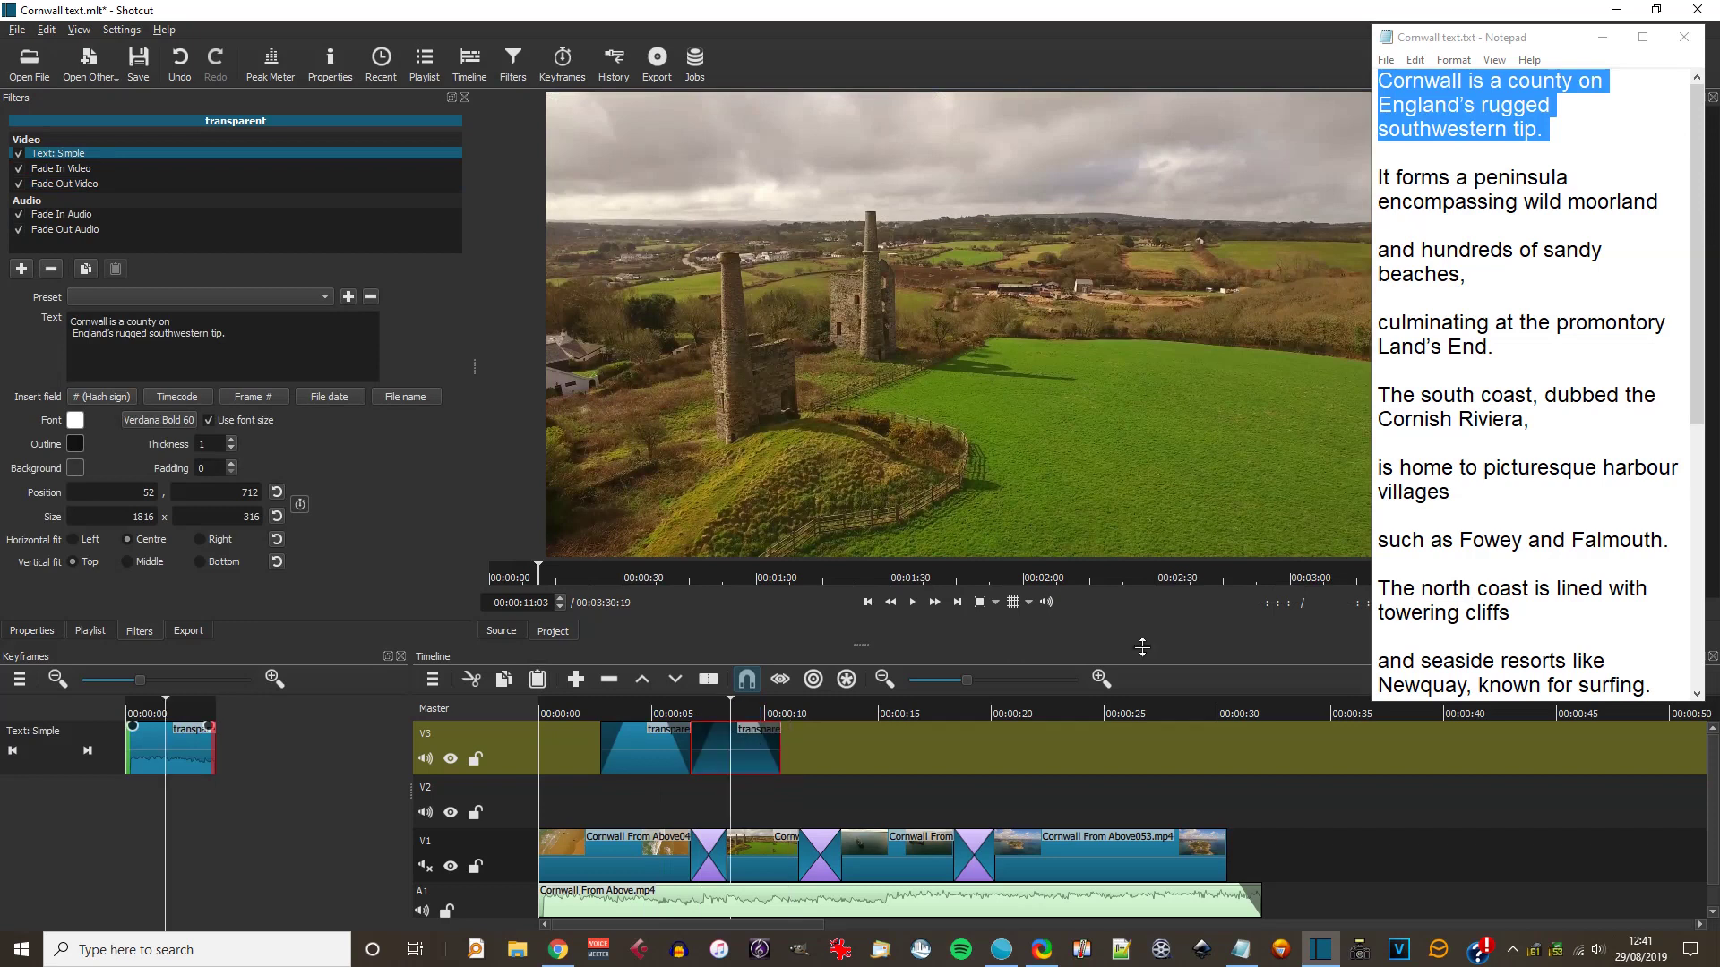
- Replace its text with "It forms a peninsula / encompassing wild moorland" on two lines
{"action": "left_click_drag", "start_coordinate": [1658, 201], "coordinate": [1384, 177]}
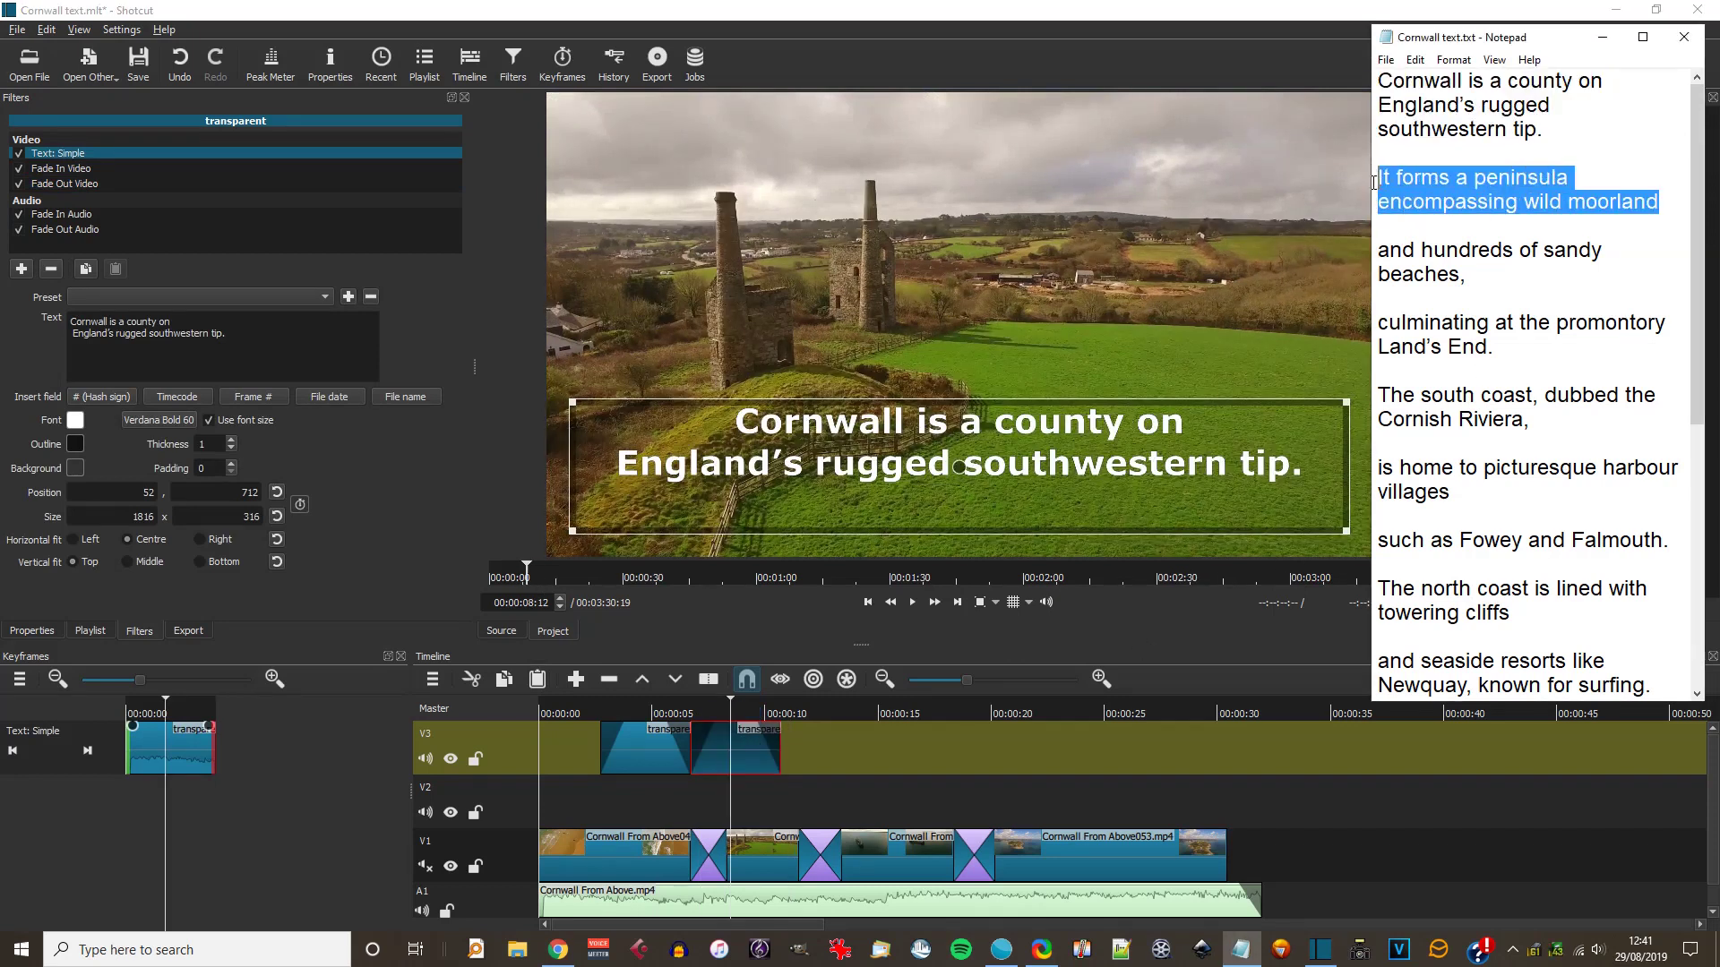
{"action": "key", "text": "ctrl+c"}
{"action": "left_click", "coordinate": [40, 324]}
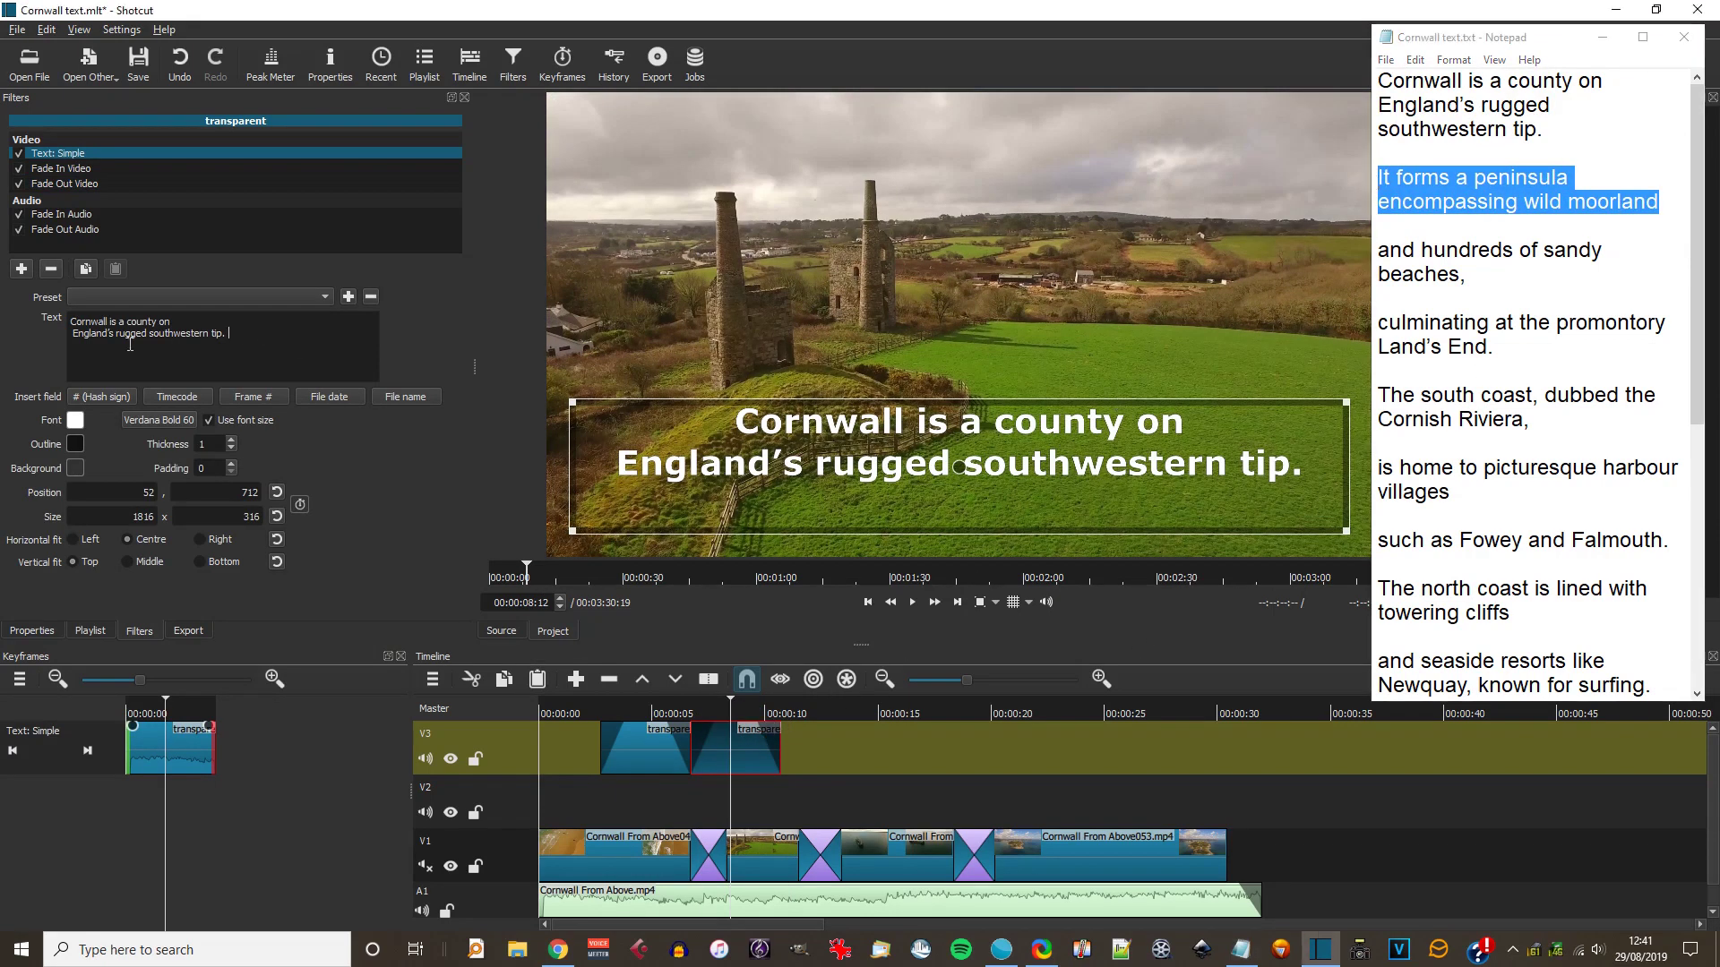
{"action": "key", "text": "ctrl+a"}
{"action": "key", "text": "ctrl+v"}
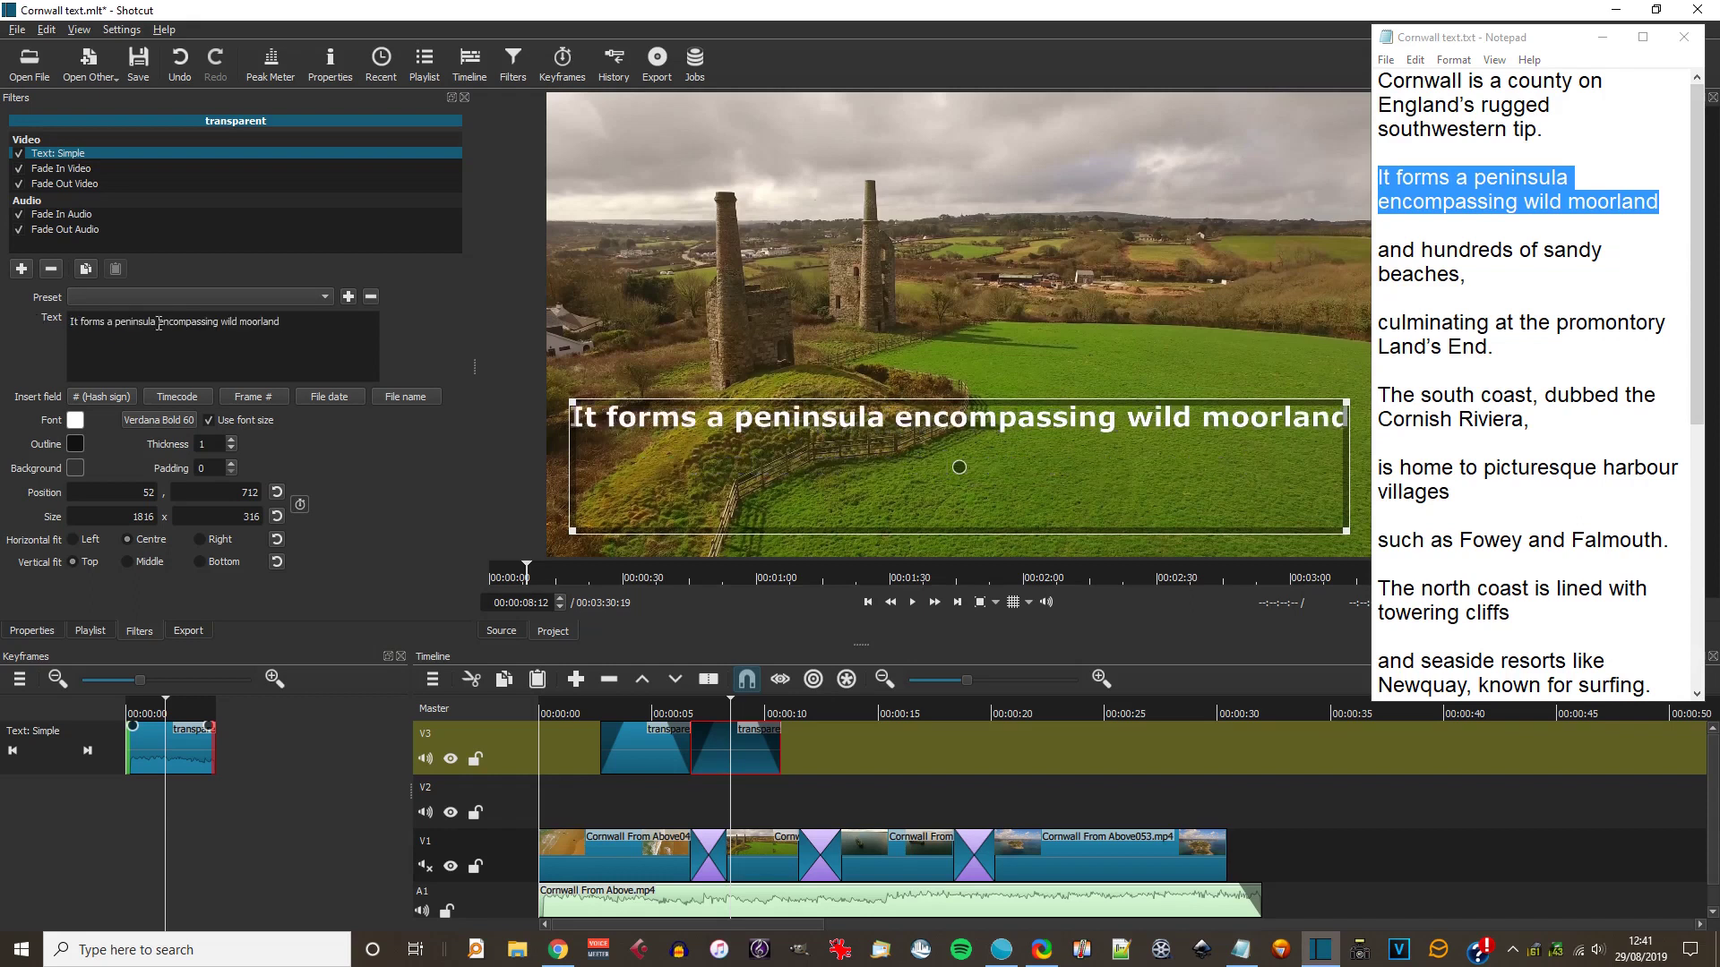
{"action": "key", "text": "Return"}
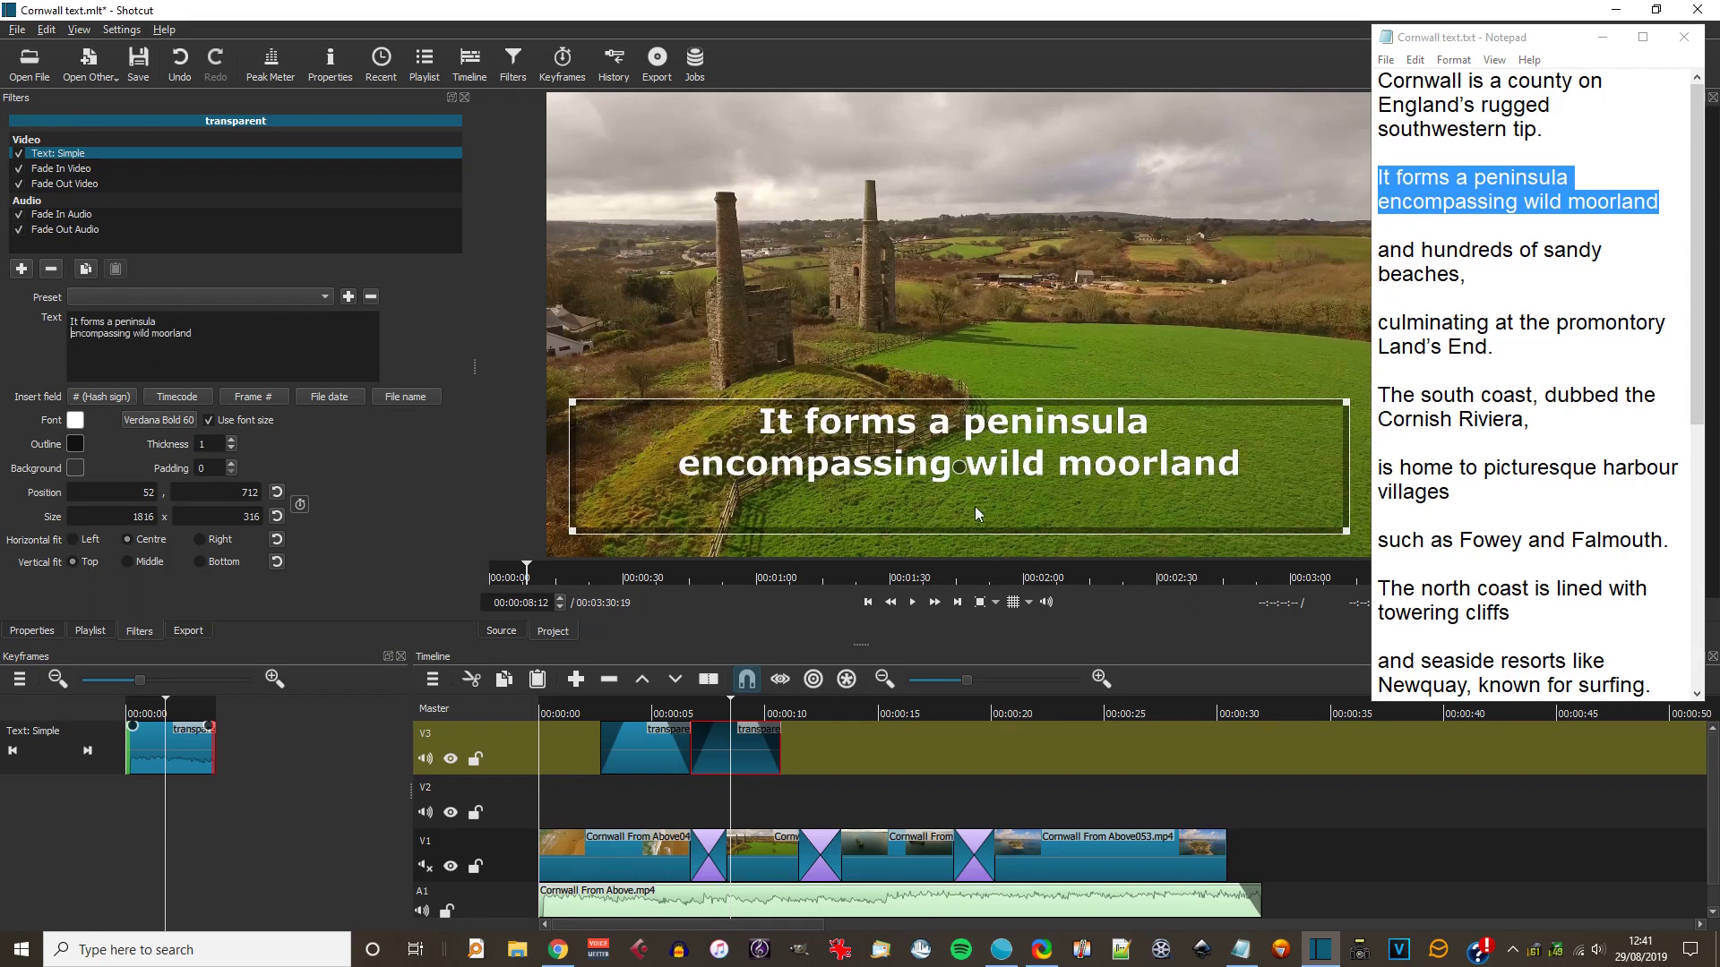
{"action": "left_click", "coordinate": [788, 713]}
- Paste a third caption clip reading "and hundreds of sandy beaches," from Notepad
{"action": "left_click", "coordinate": [537, 679]}
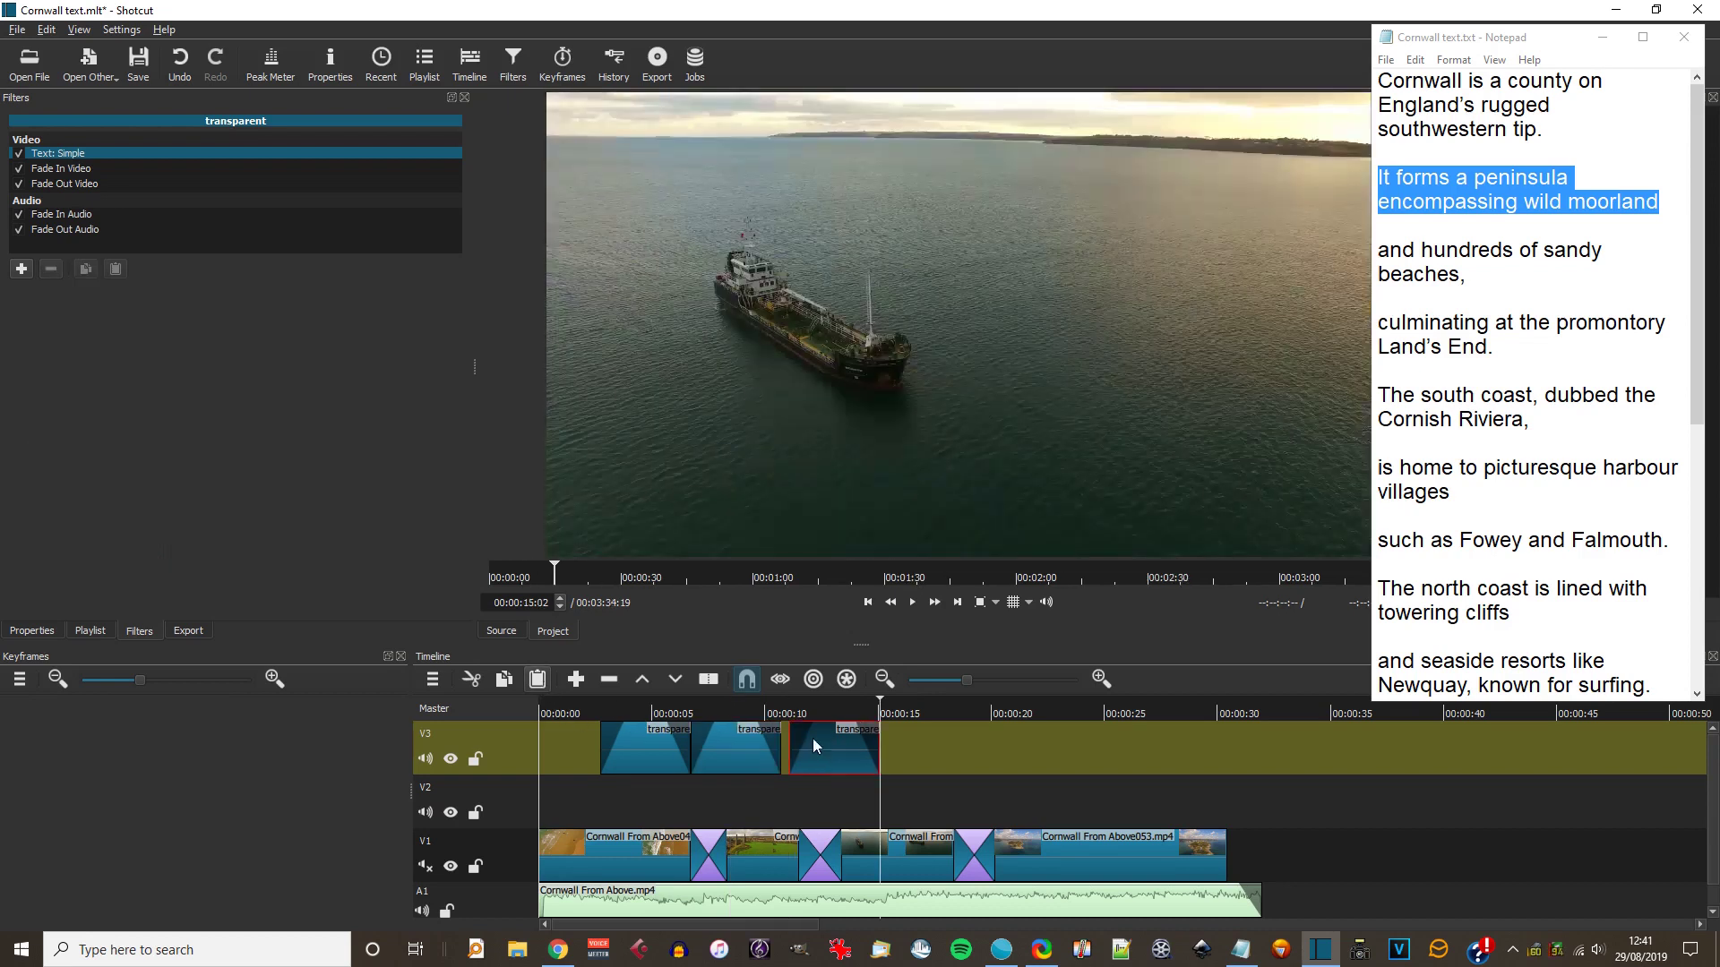
{"action": "left_click", "coordinate": [835, 715]}
{"action": "left_click_drag", "start_coordinate": [1514, 274], "coordinate": [1394, 252]}
{"action": "left_click", "coordinate": [137, 350]}
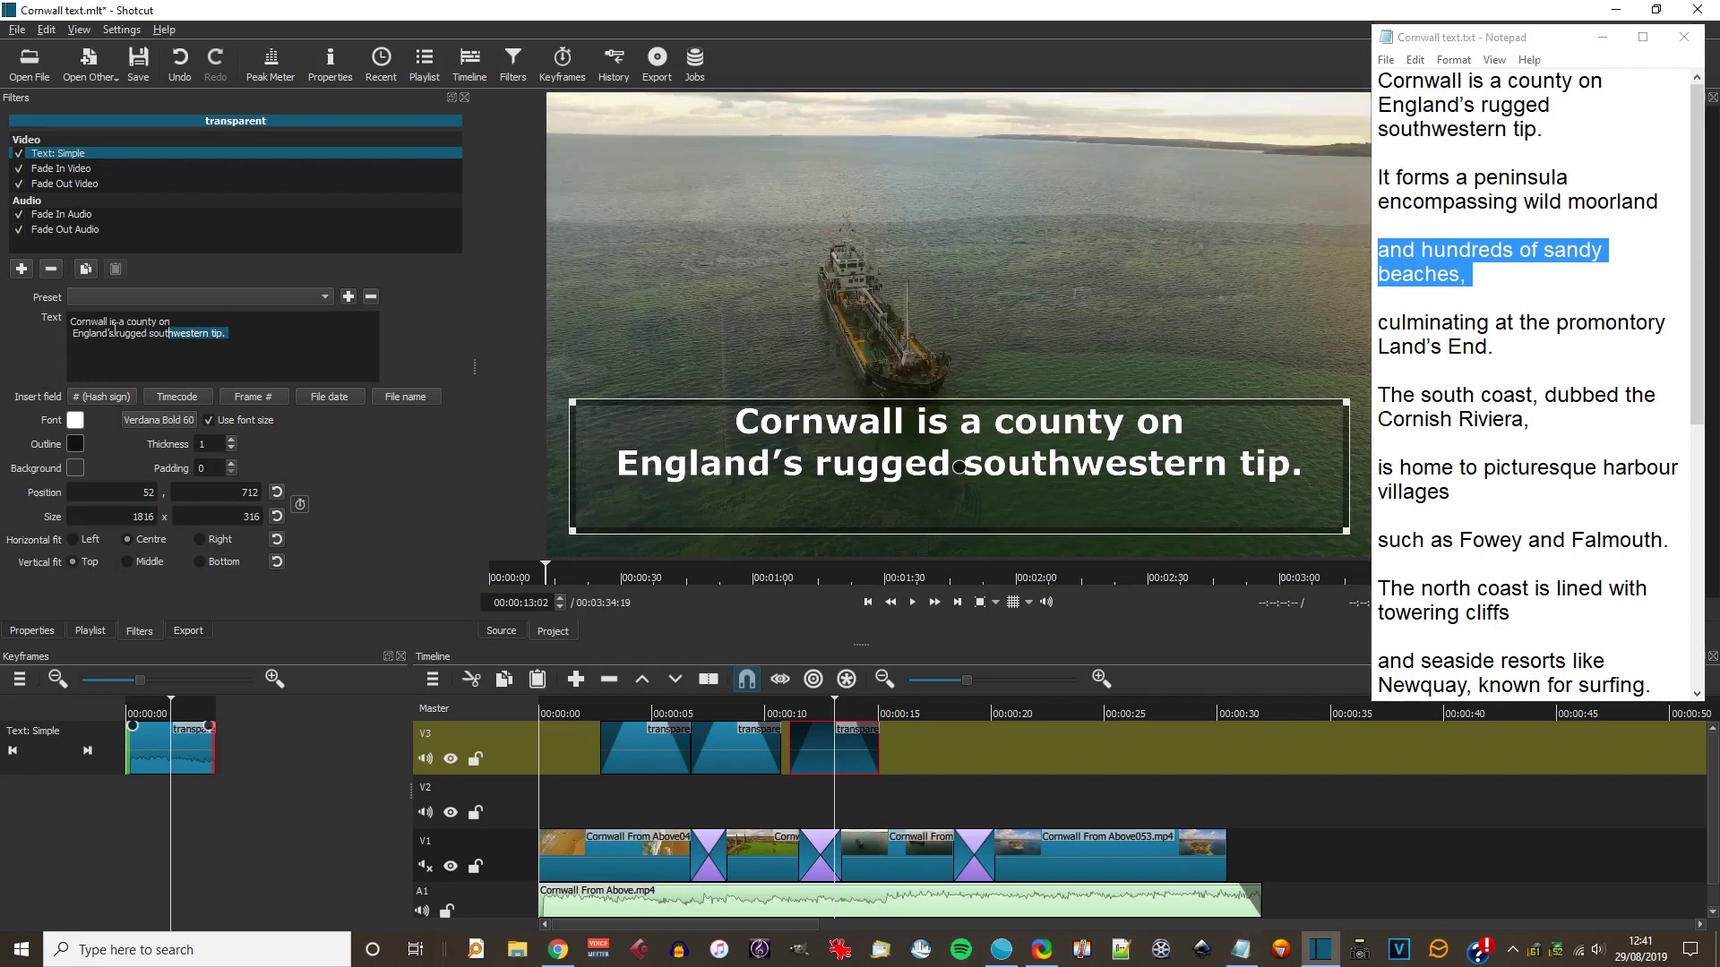
{"action": "key", "text": "ctrl+a"}
{"action": "key", "text": "ctrl+v"}
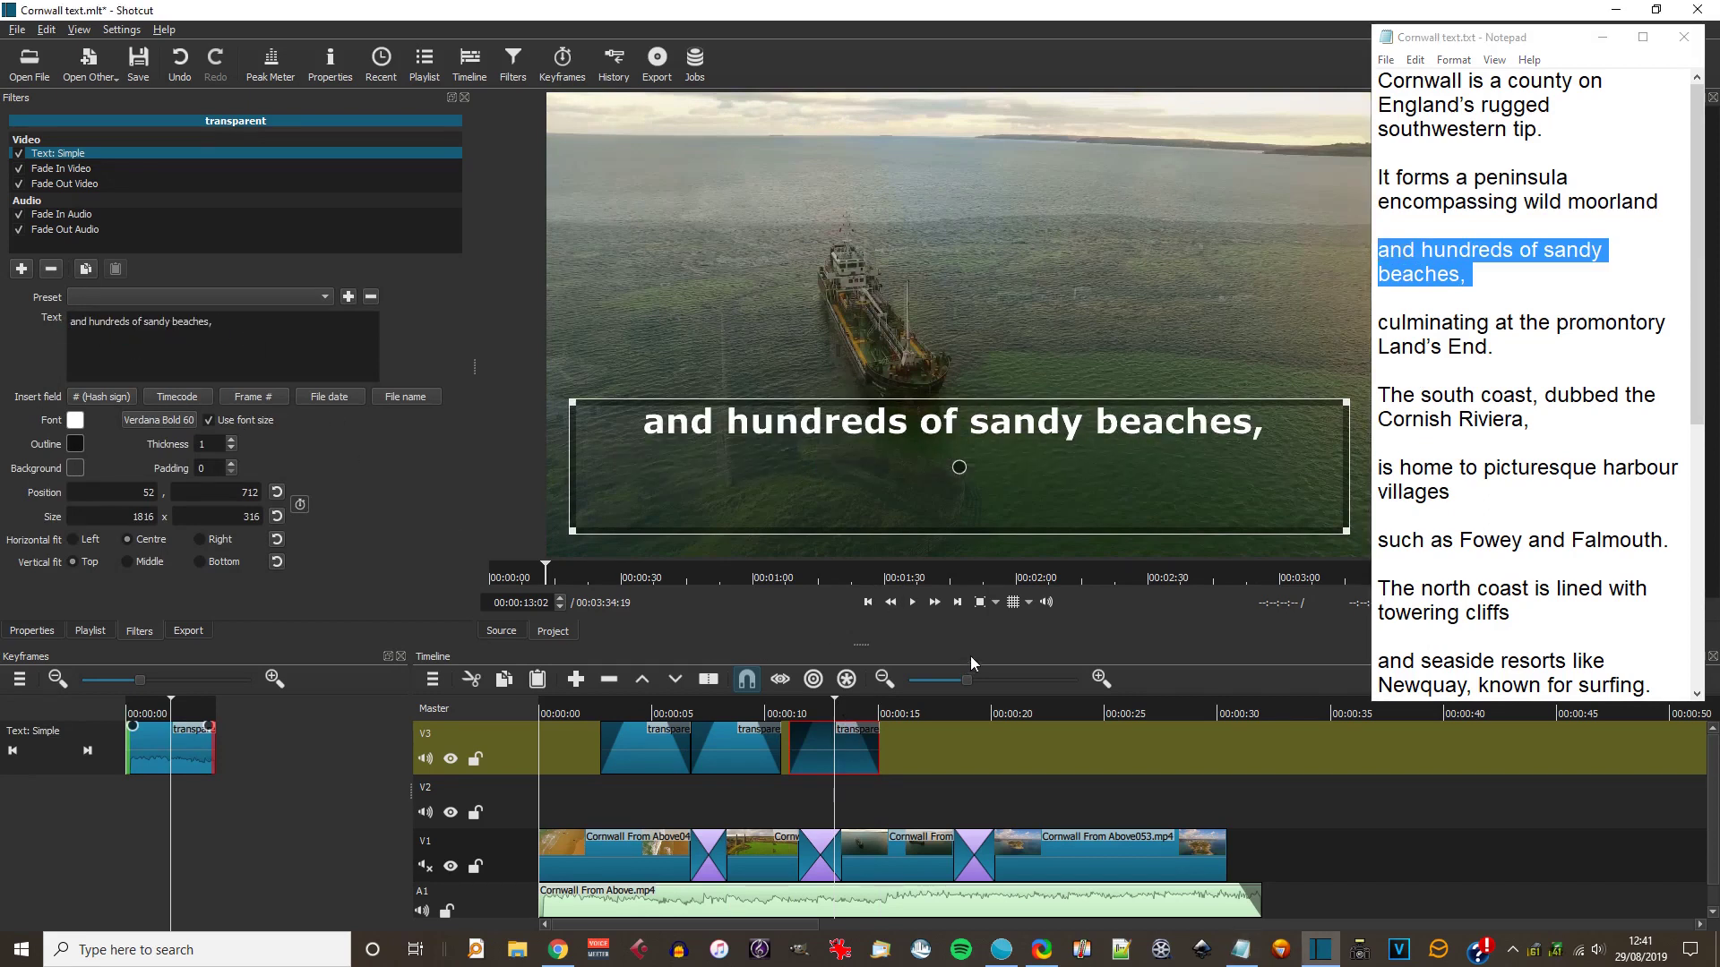
- Add a two-line fourth caption "culminating at the promontory Land's End." and close the gaps between clips
{"action": "left_click", "coordinate": [910, 715]}
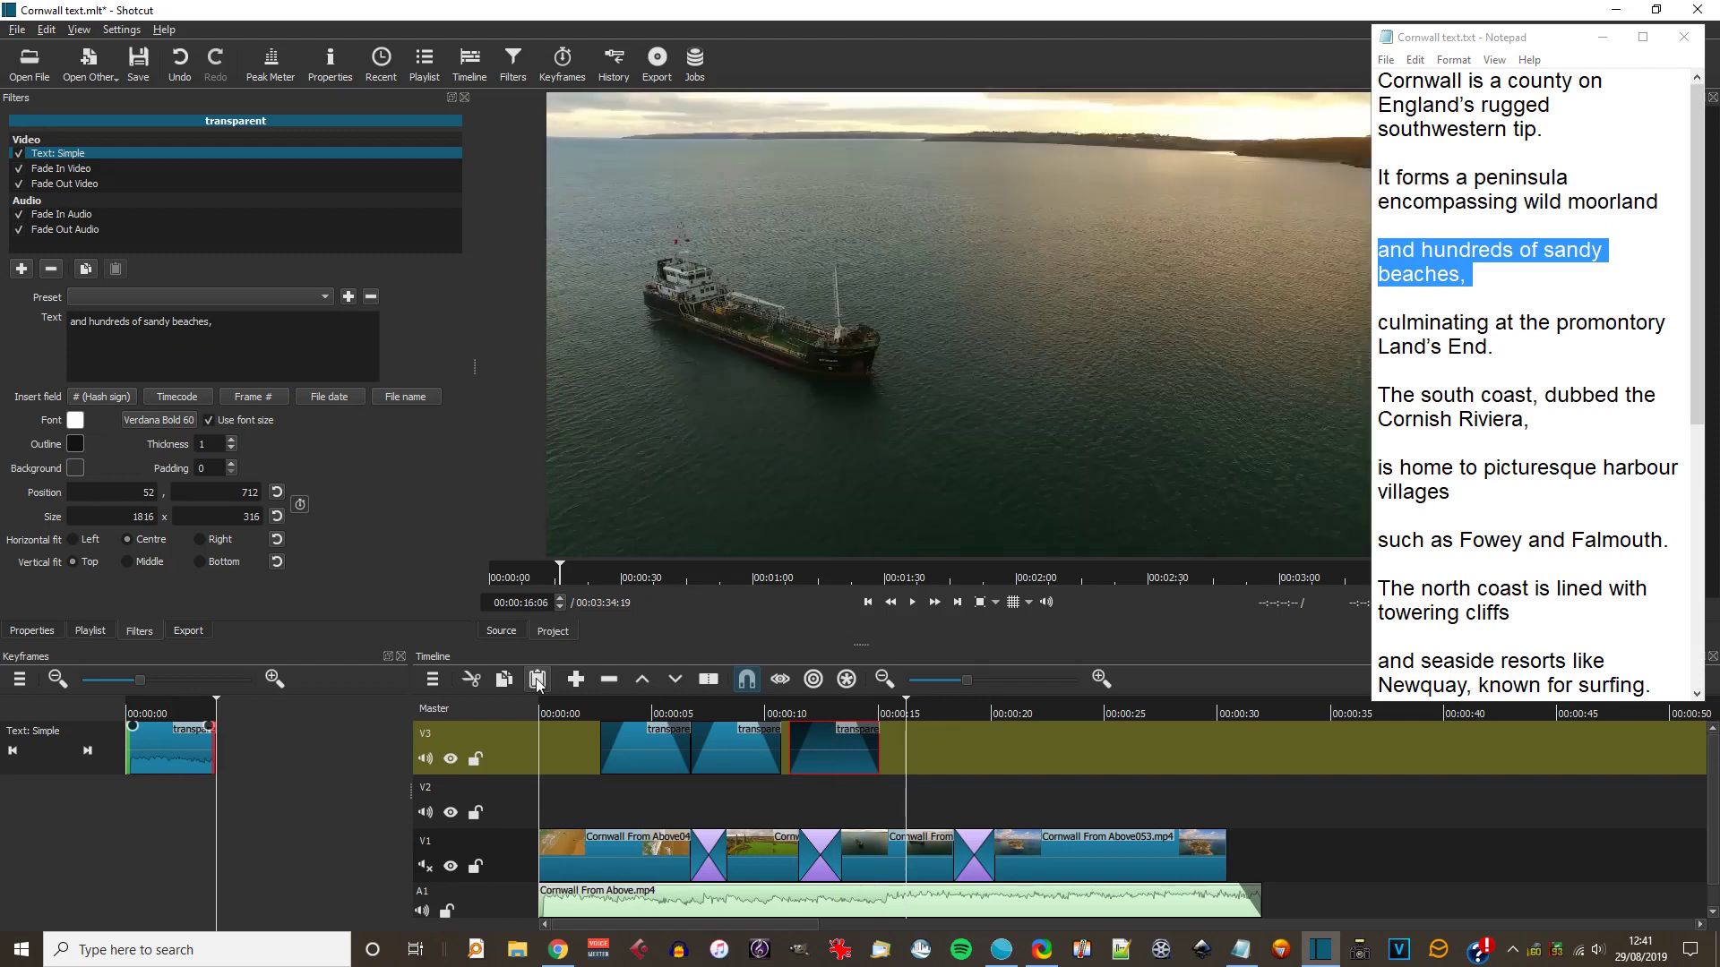
{"action": "left_click", "coordinate": [539, 679]}
{"action": "left_click", "coordinate": [948, 714]}
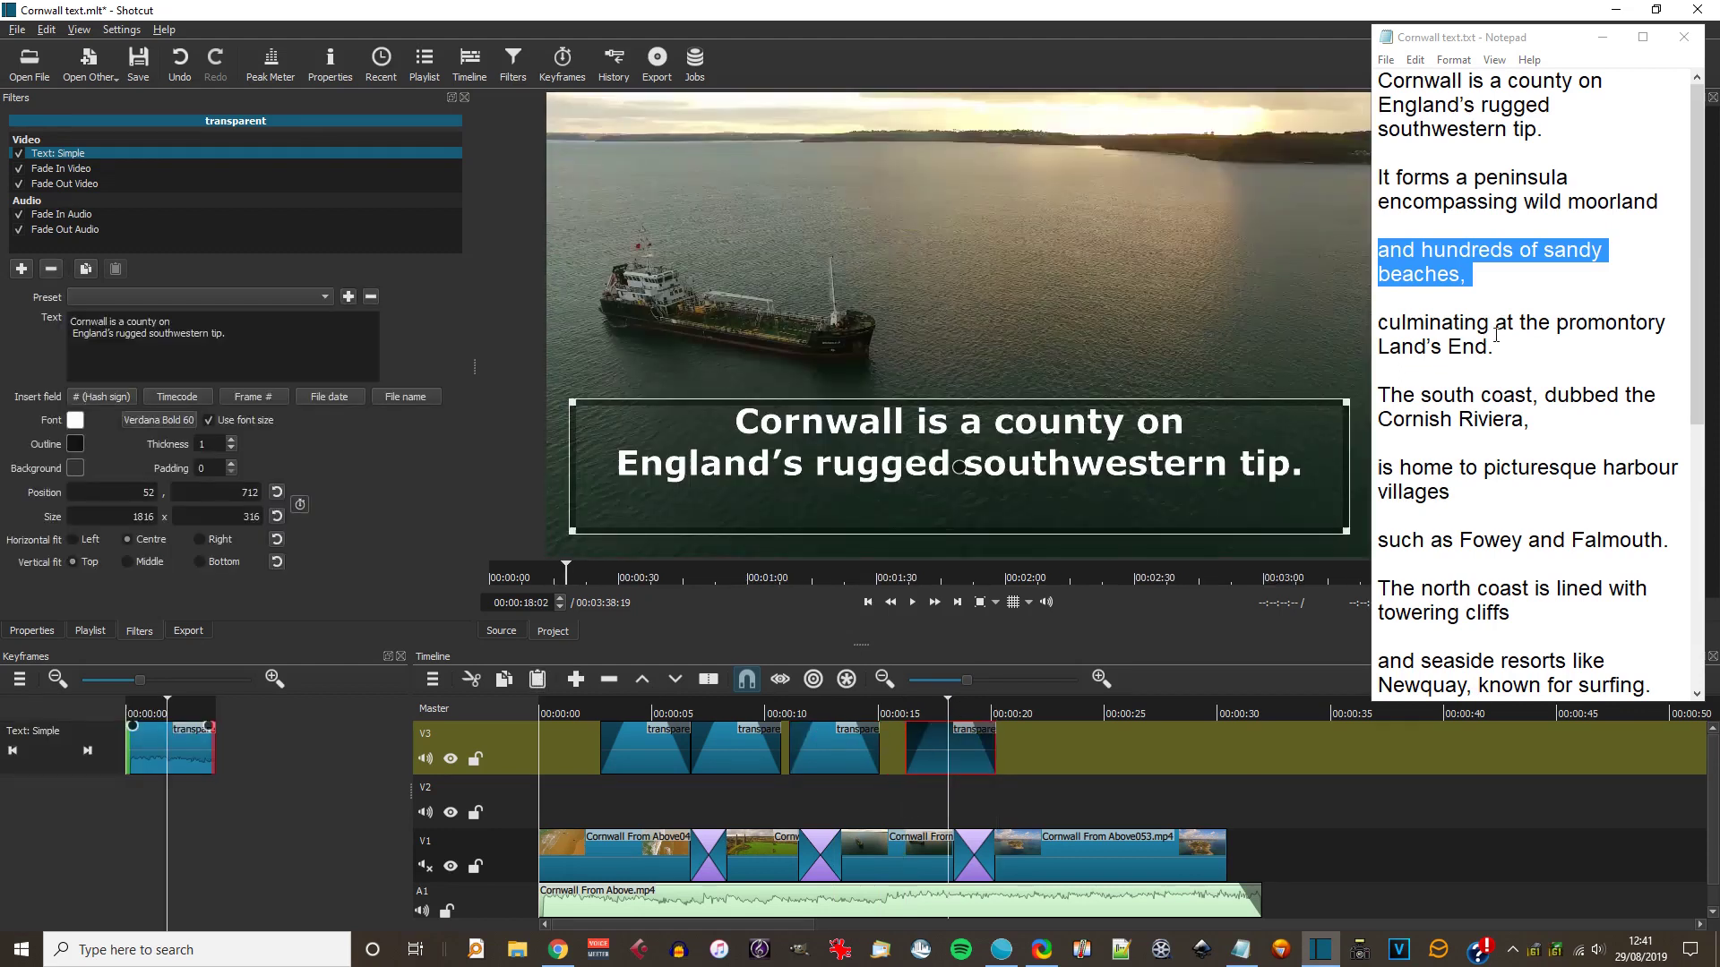
{"action": "key", "text": "alt+Tab"}
{"action": "key", "text": "Down"}
{"action": "key", "text": "Down"}
{"action": "key", "text": "Down"}
{"action": "key", "text": "End"}
{"action": "key", "text": "shift+Home"}
{"action": "key", "text": "shift+Up"}
{"action": "key", "text": "ctrl+c"}
{"action": "left_click", "coordinate": [221, 321]}
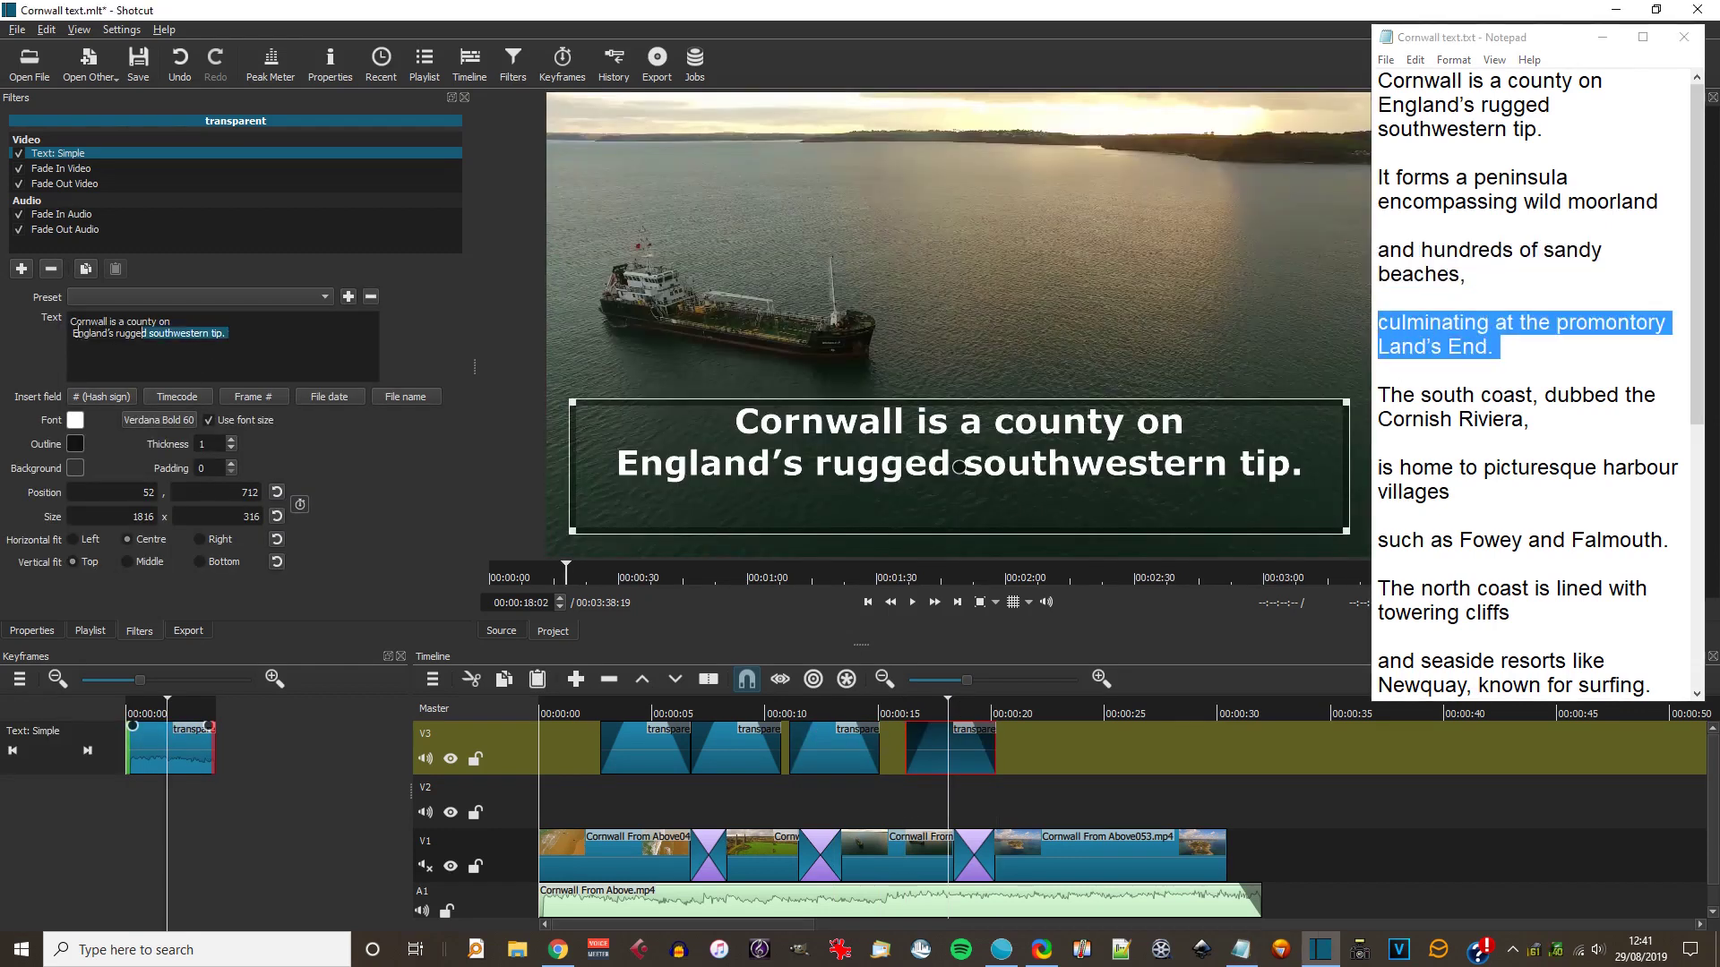
{"action": "key", "text": "ctrl+a"}
{"action": "key", "text": "ctrl+v"}
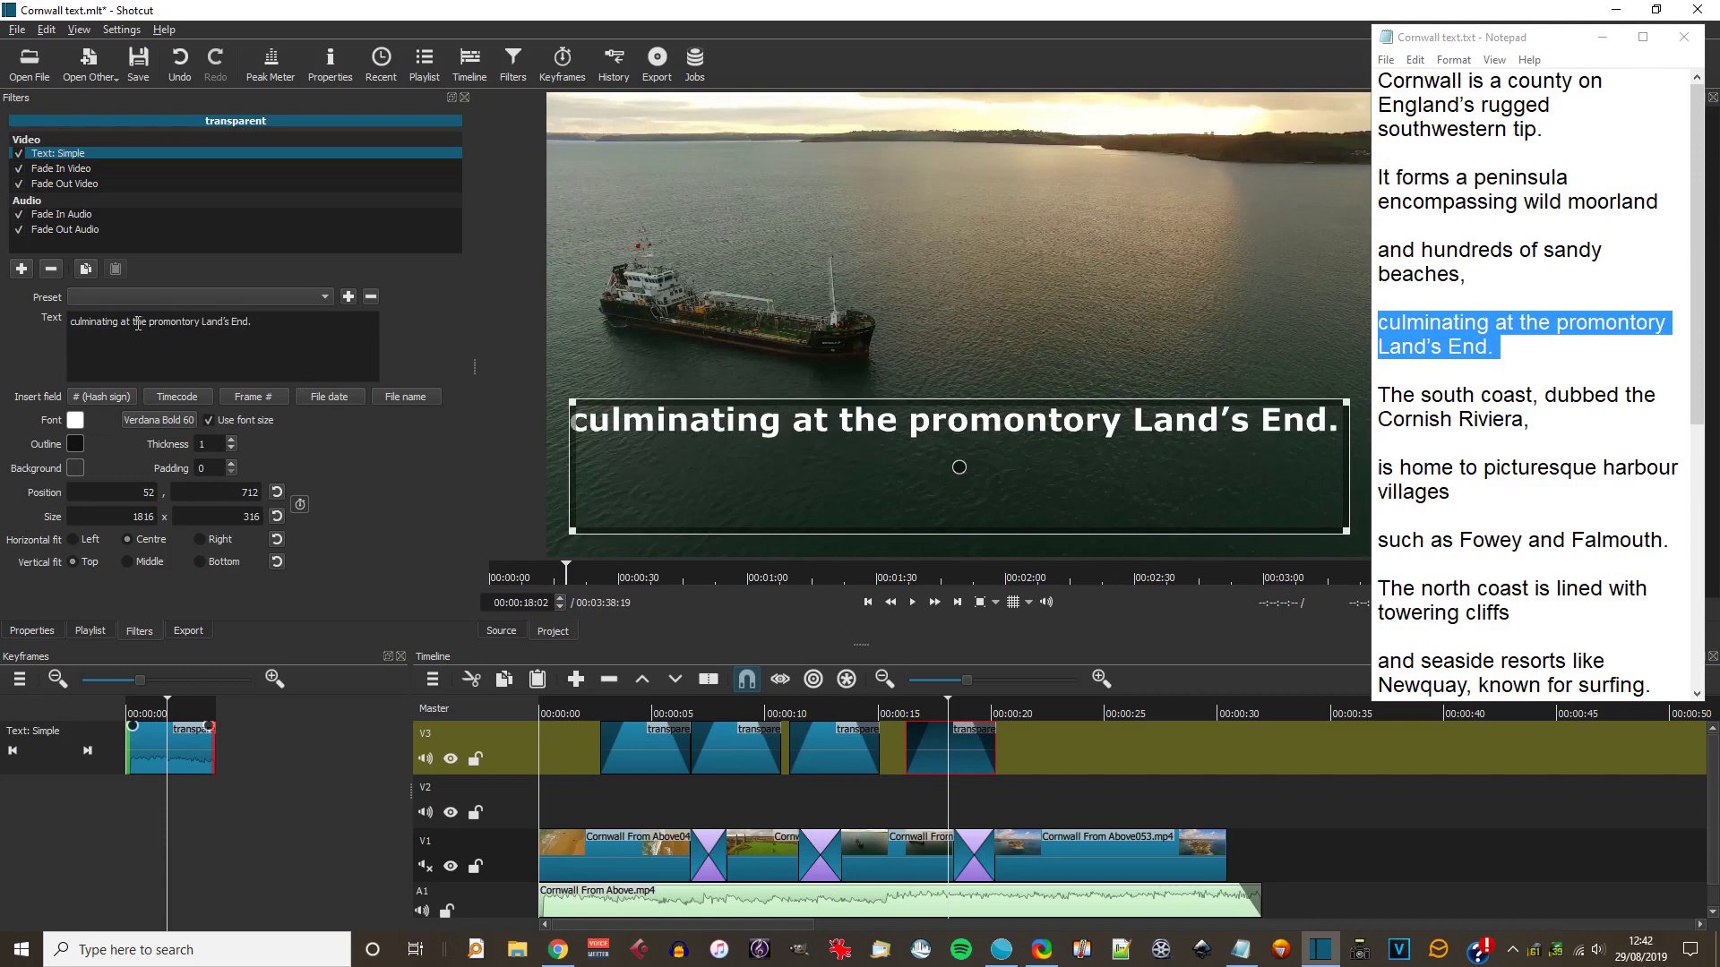
{"action": "key", "text": "Return"}
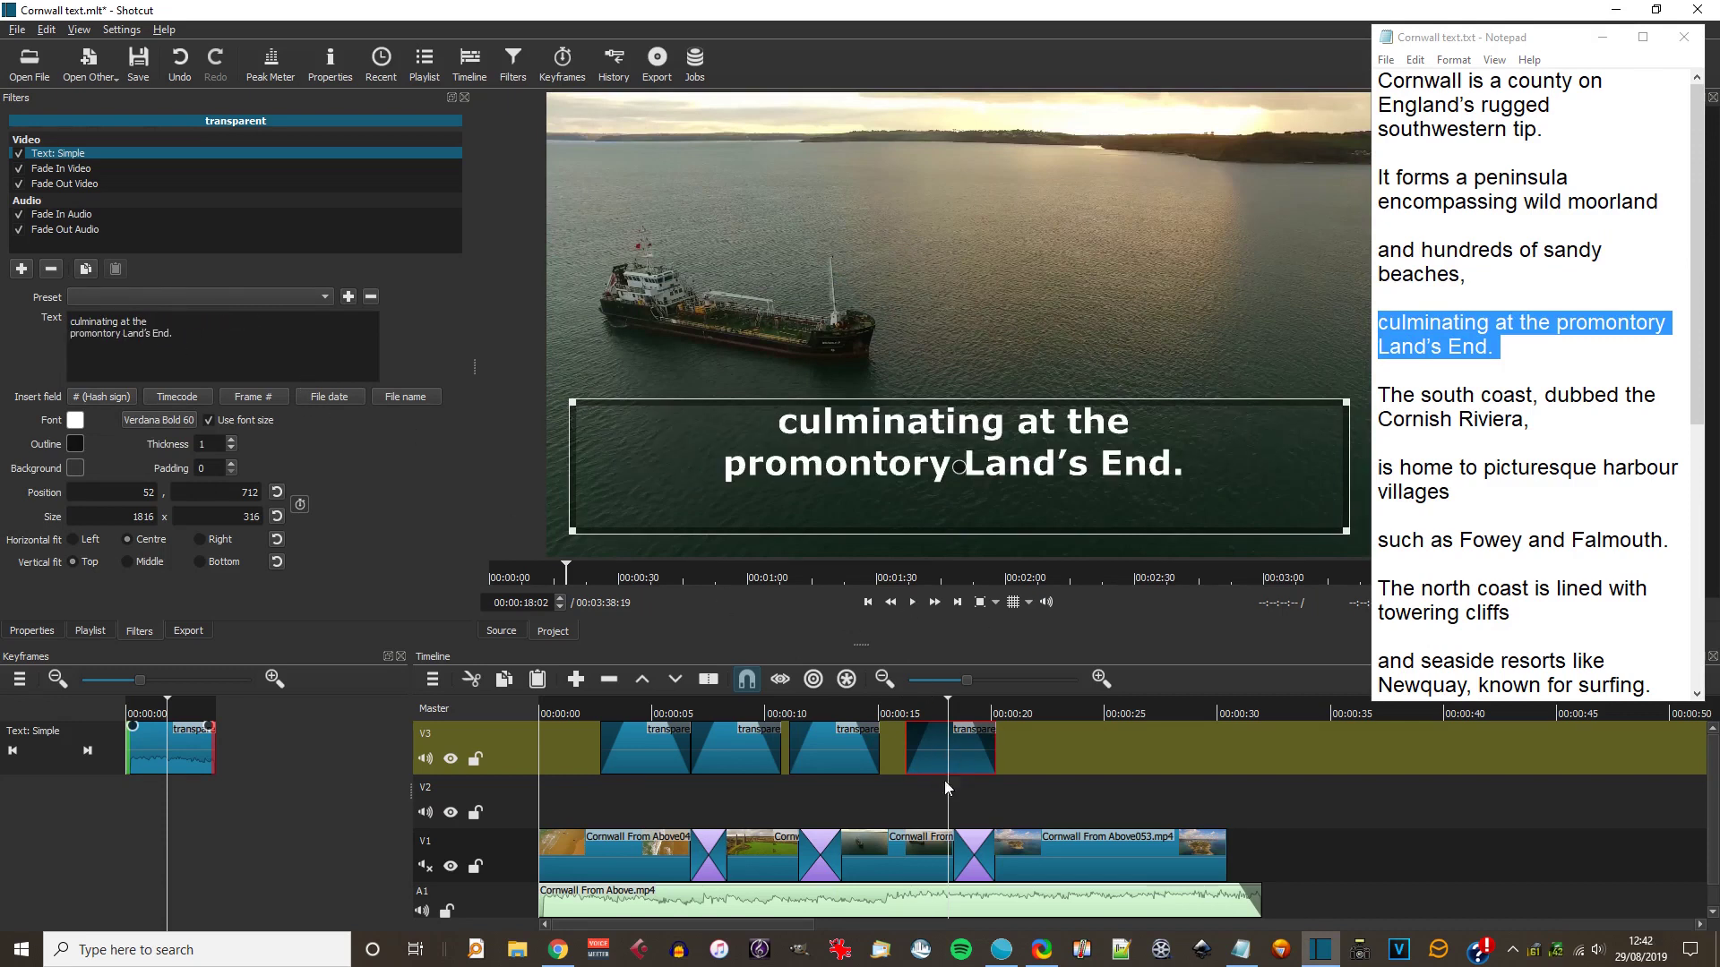
{"action": "left_click_drag", "start_coordinate": [875, 750], "coordinate": [867, 751]}
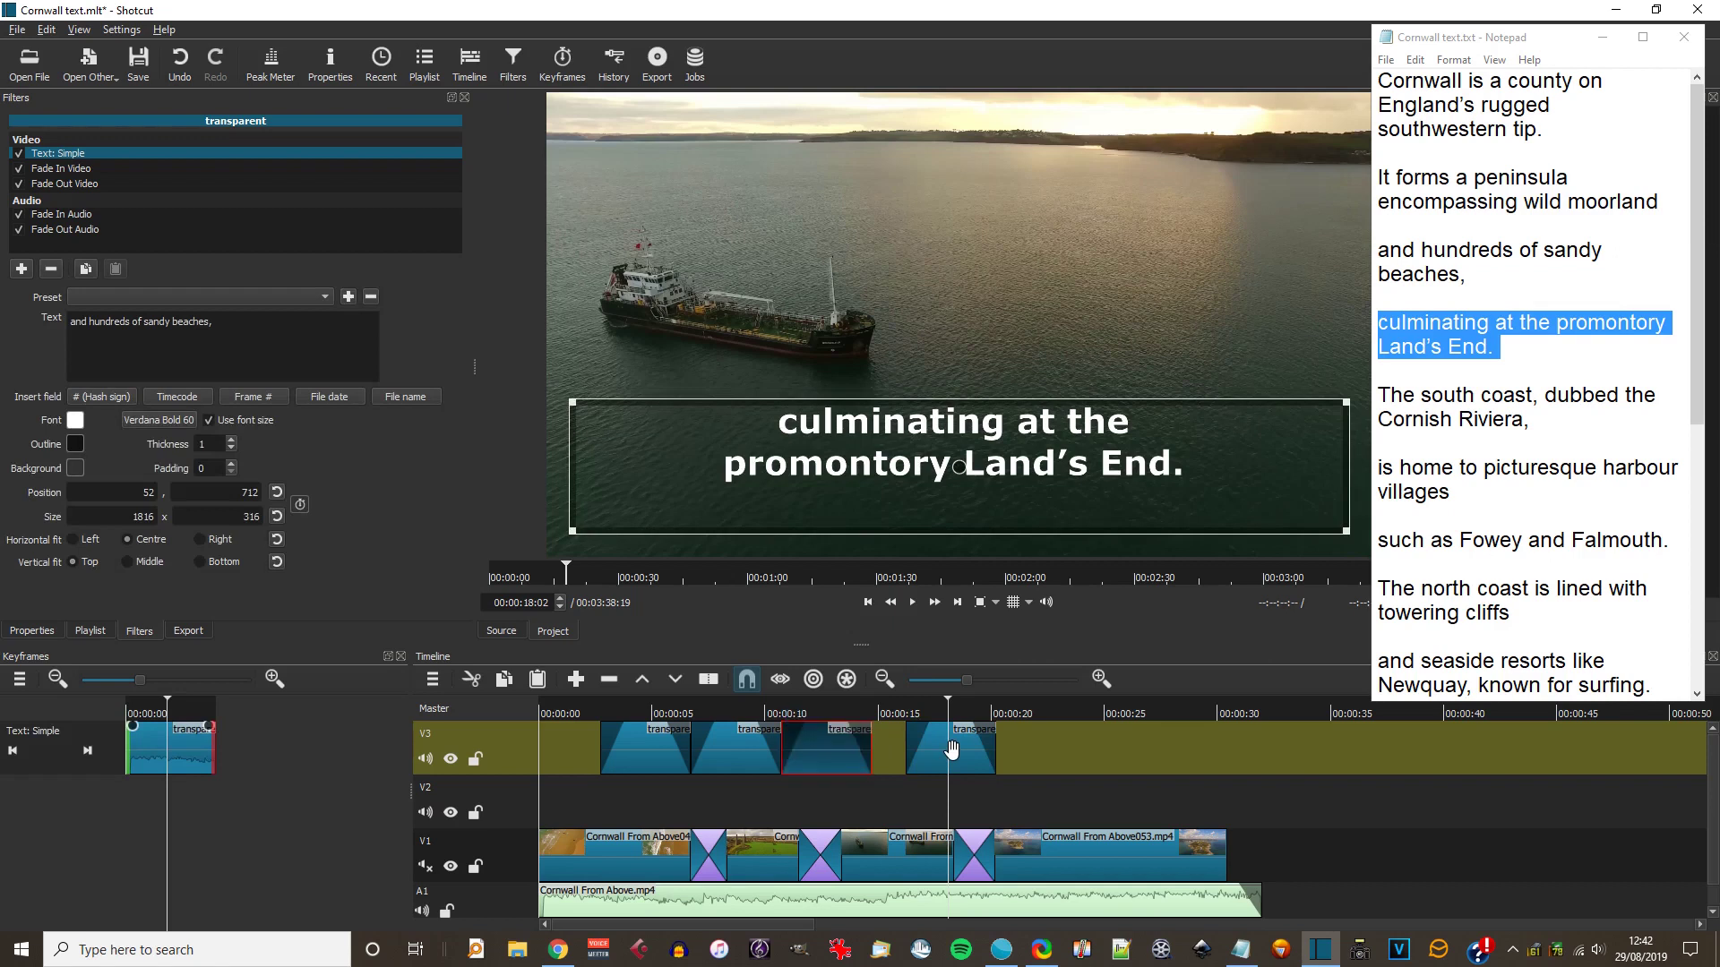
{"action": "left_click_drag", "start_coordinate": [951, 751], "coordinate": [901, 753]}
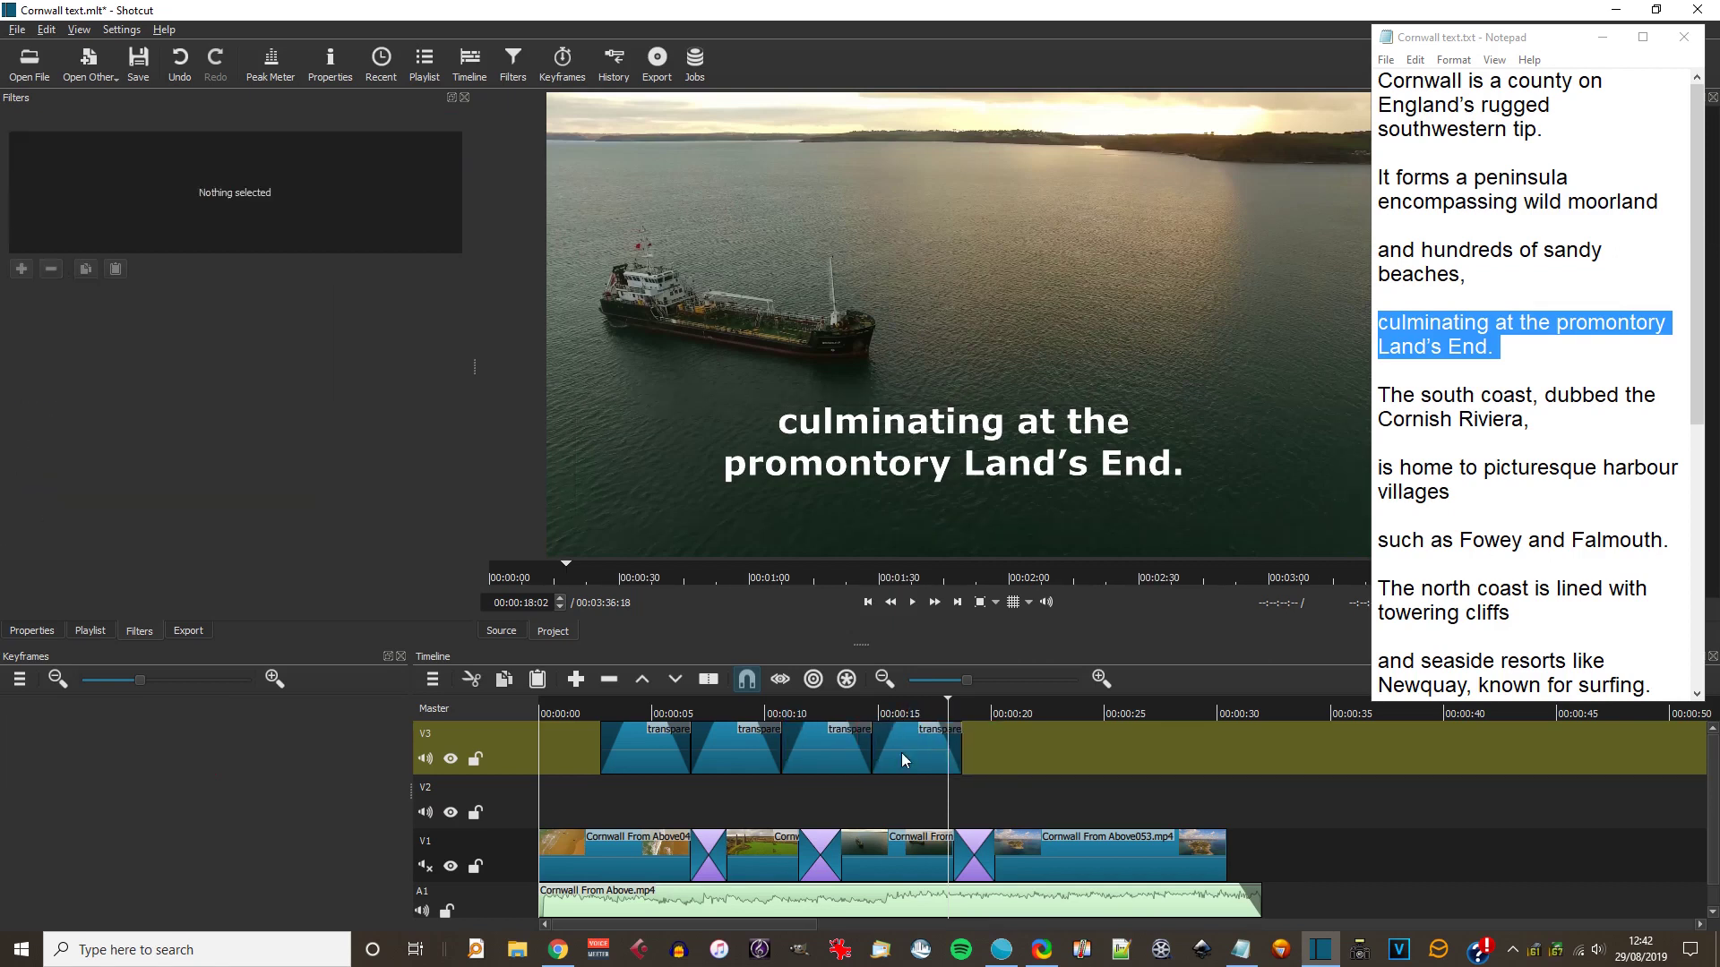
- Play the captions from the start, then trim the last V1 clip to 5 seconds and shorten the A1 audio
{"action": "left_click", "coordinate": [591, 707]}
{"action": "key", "text": "space"}
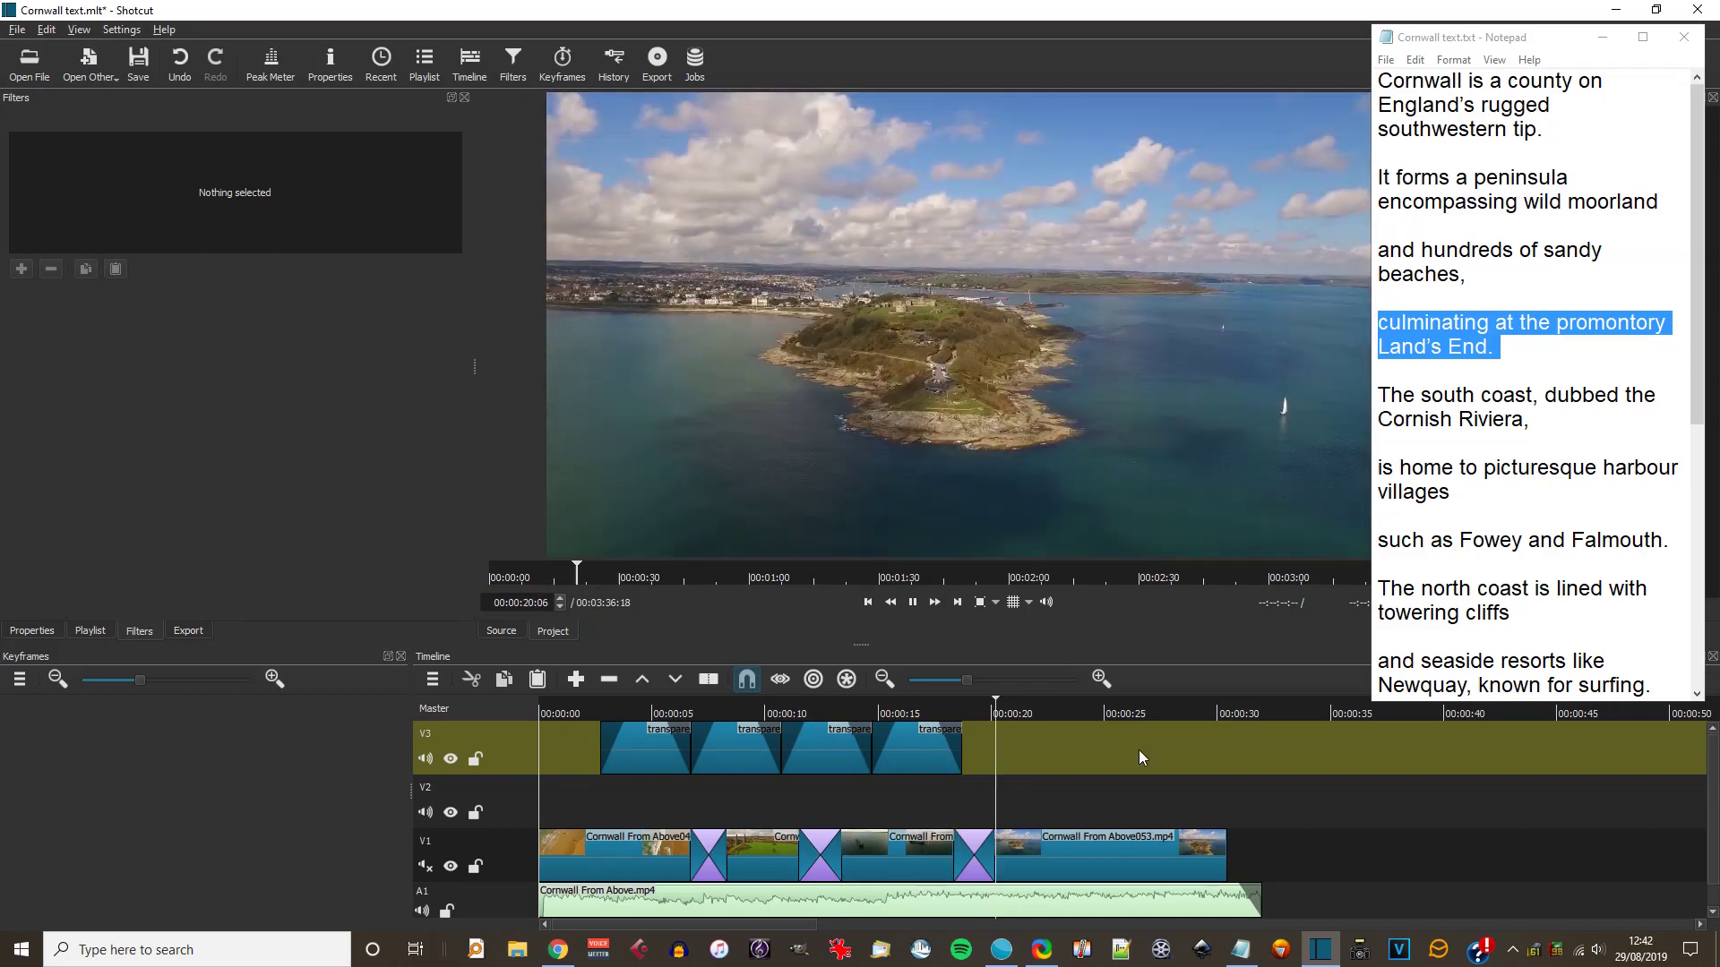
{"action": "key", "text": "space"}
{"action": "left_click_drag", "start_coordinate": [1224, 848], "coordinate": [1085, 848]}
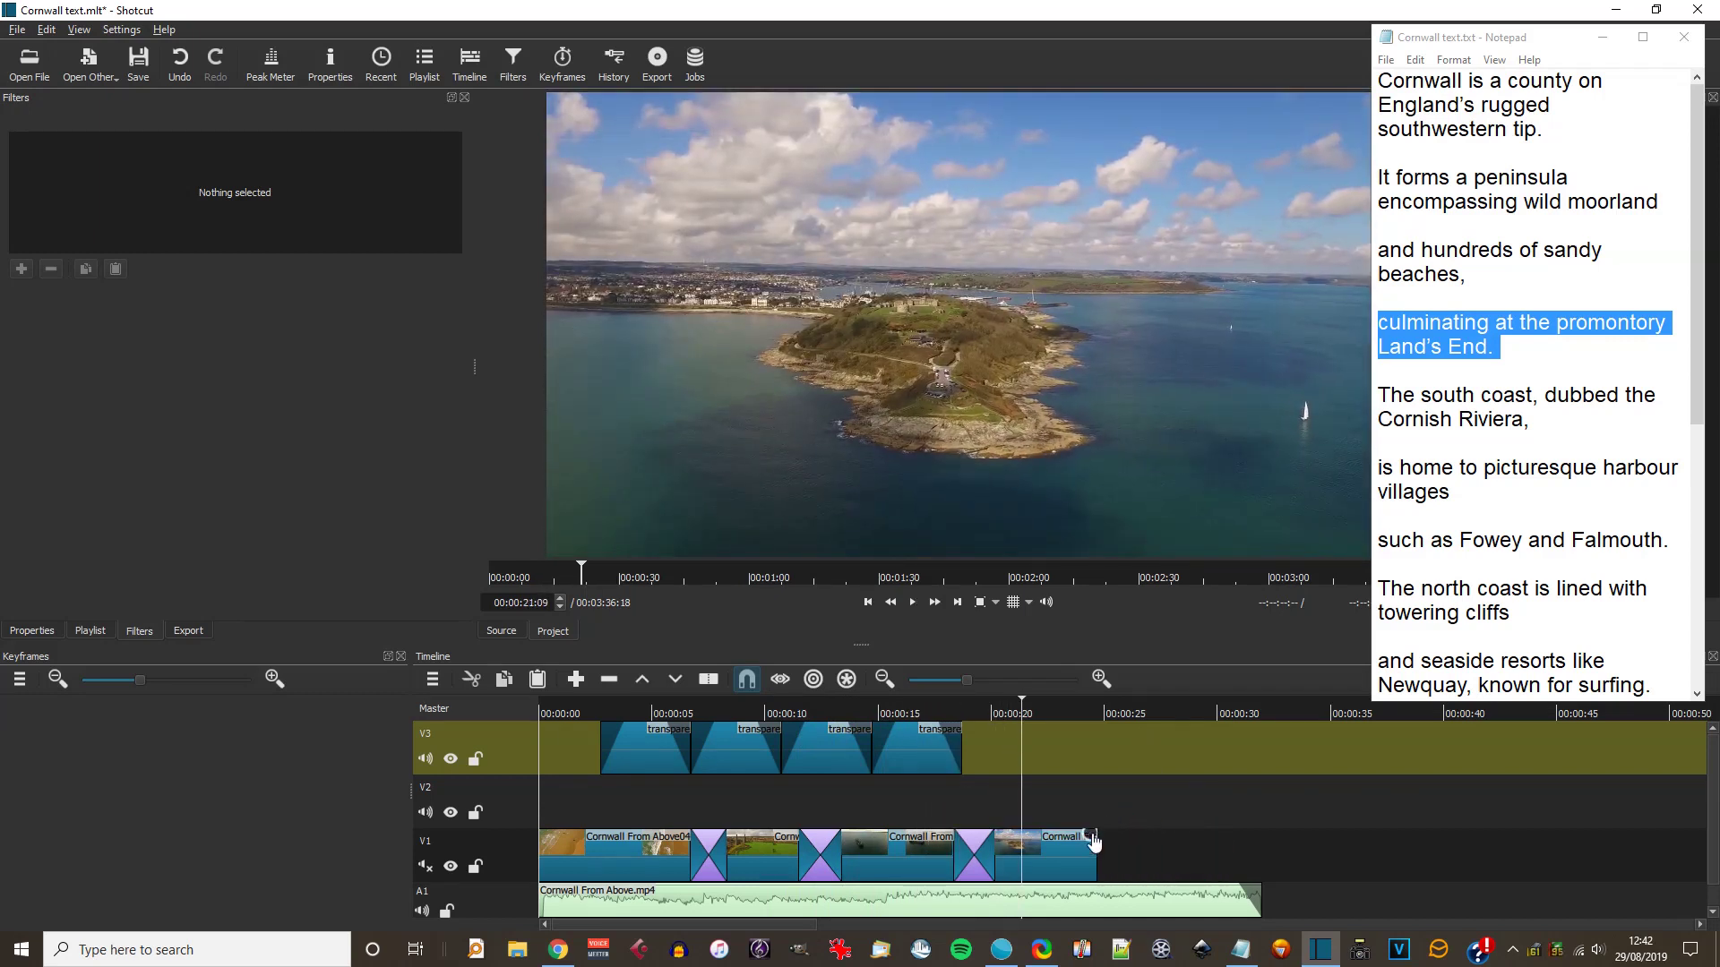
{"action": "left_click_drag", "start_coordinate": [1260, 908], "coordinate": [1159, 898]}
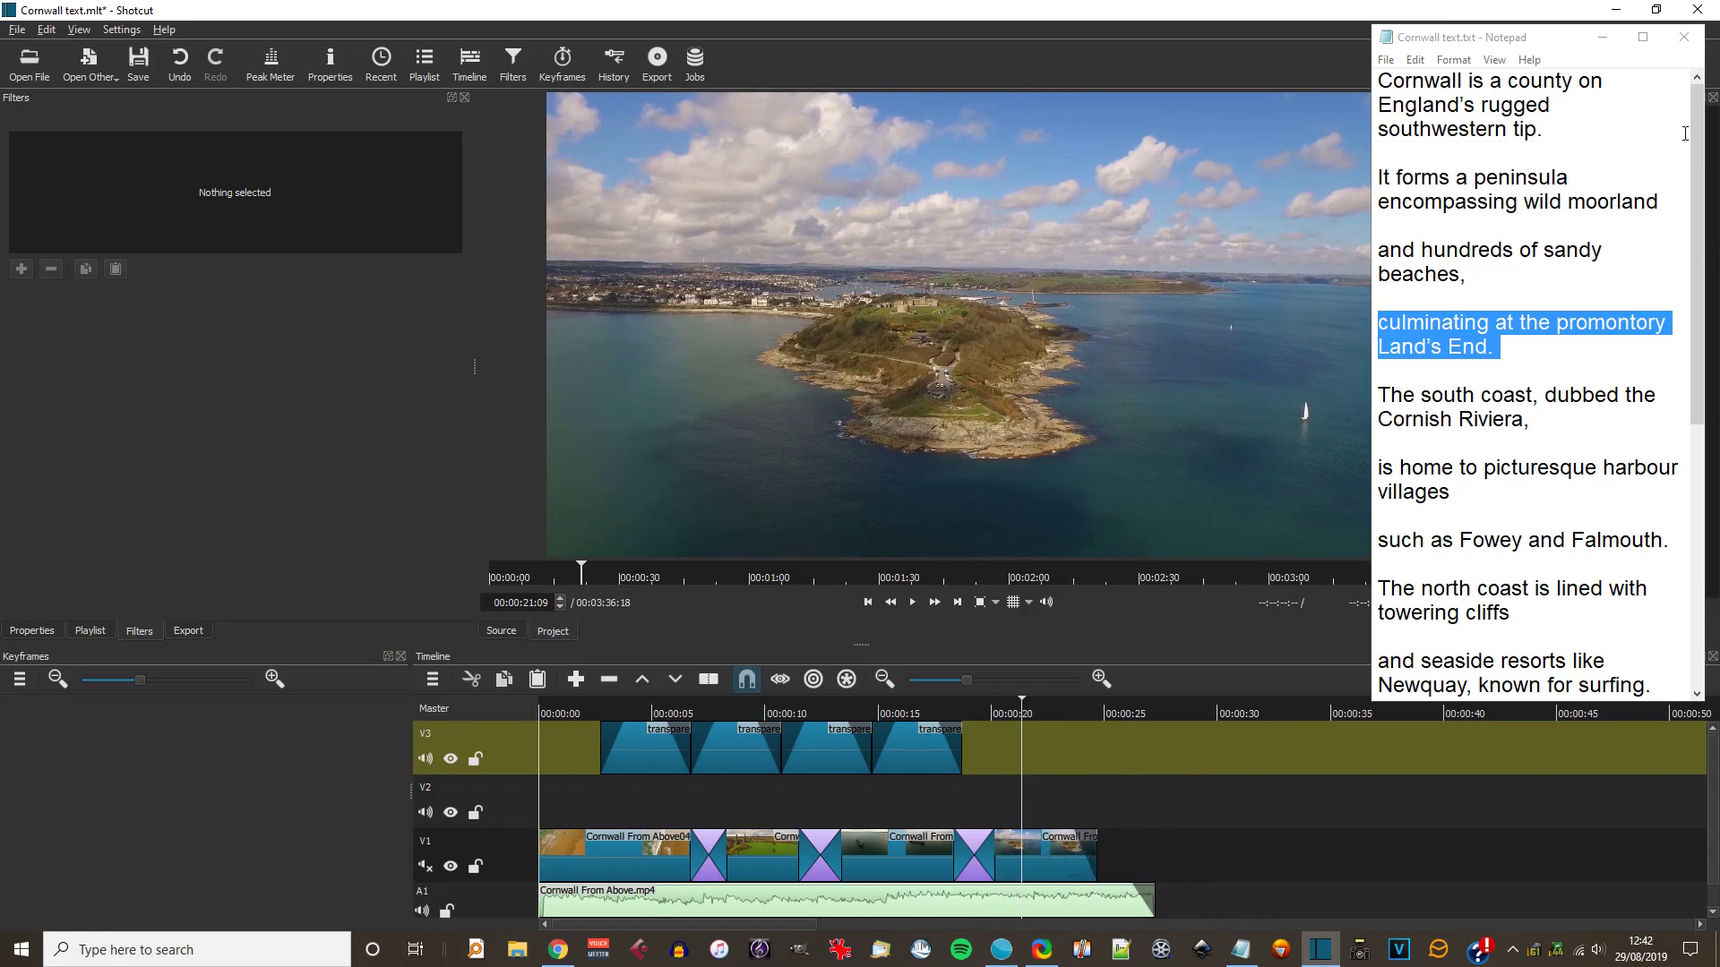
- Minimize Notepad and bring up Shotcut's Export panel with its stock presets
{"action": "left_click", "coordinate": [1604, 39]}
{"action": "left_click", "coordinate": [189, 631]}
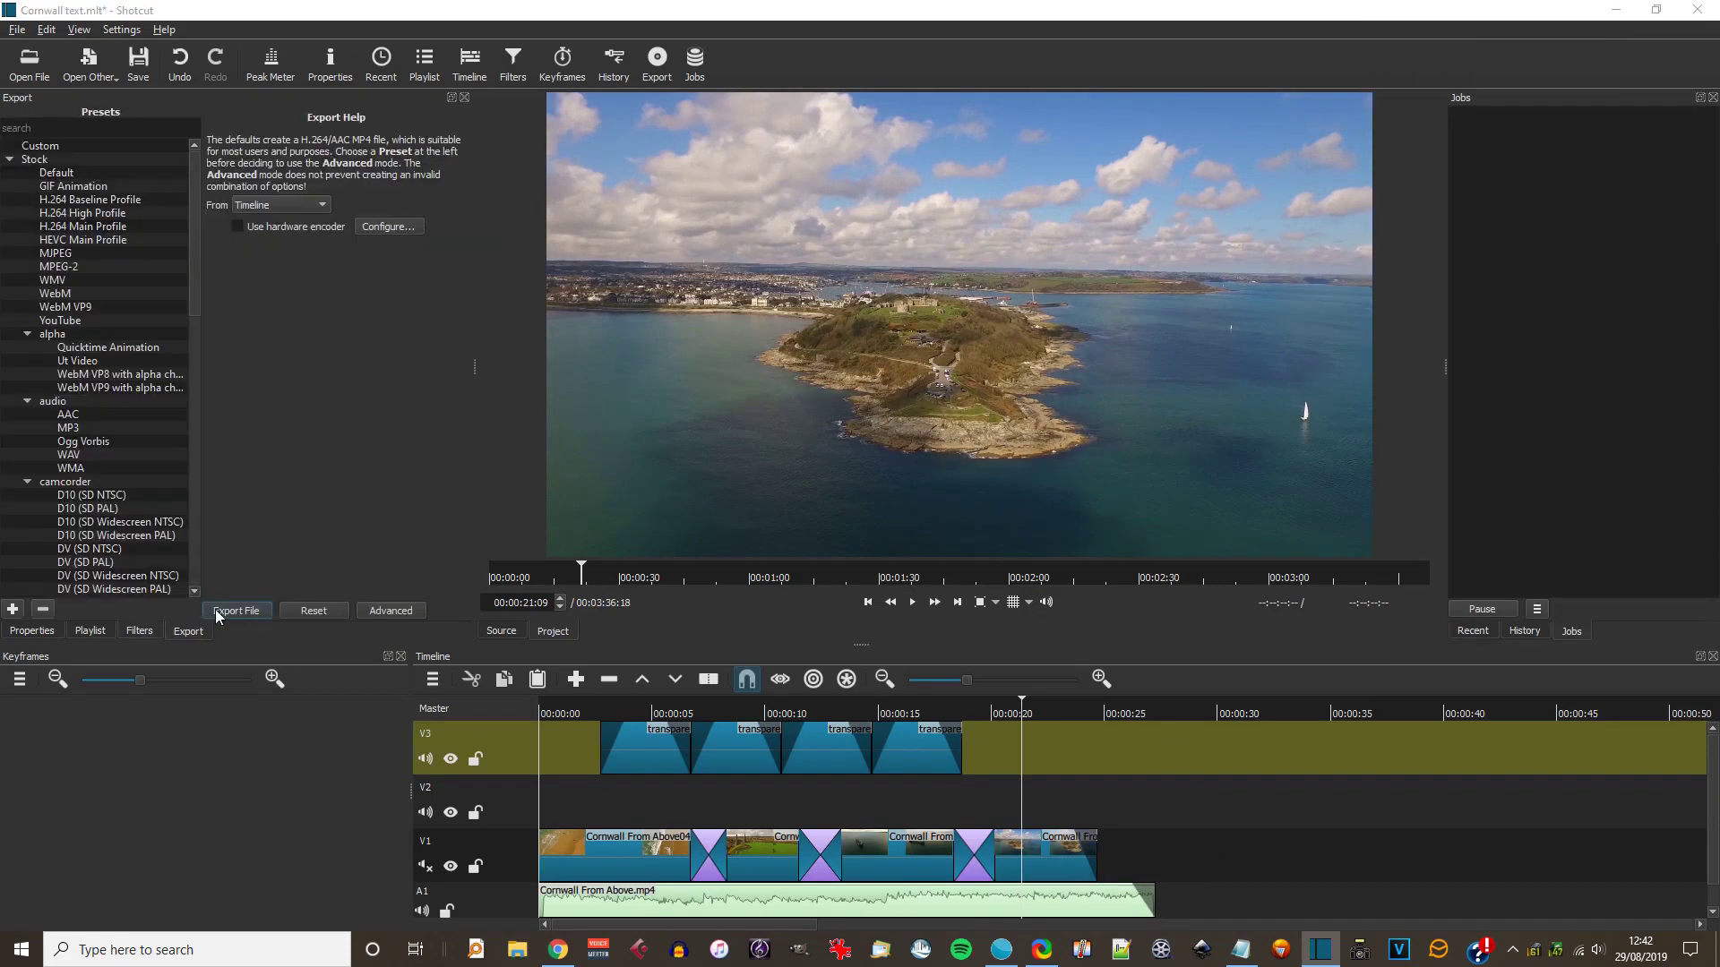